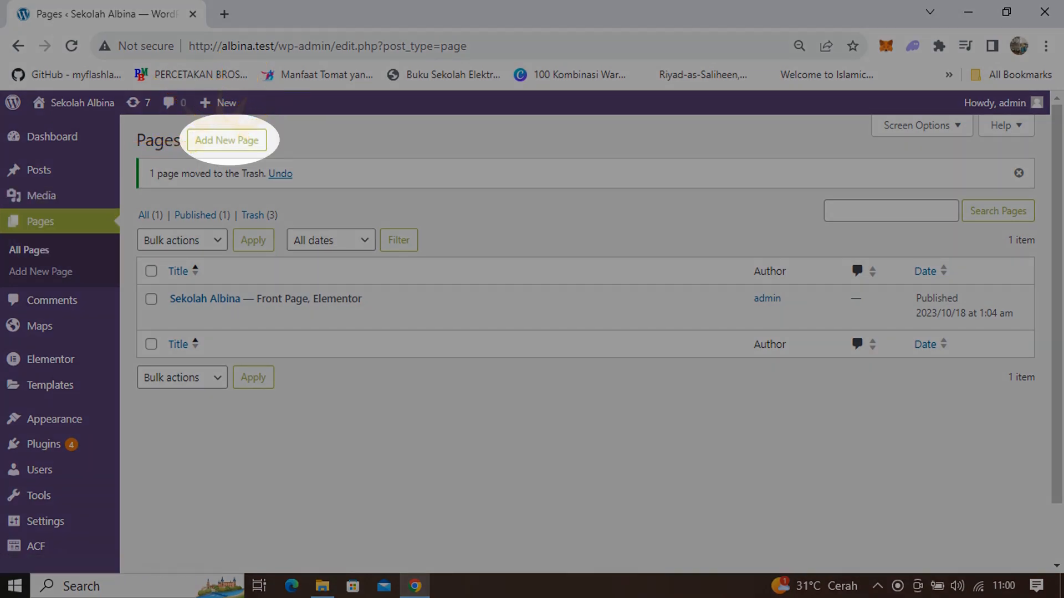
# Create a new page titled Berita and assign it the Elementor Canvas template.
pyautogui.click(227, 140)
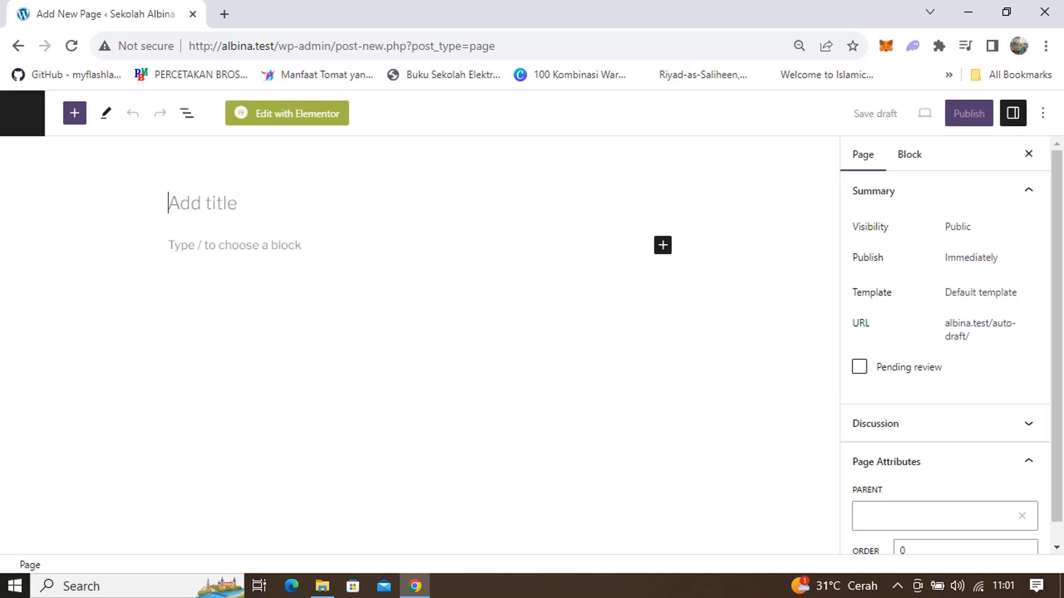
pyautogui.write('Berita')
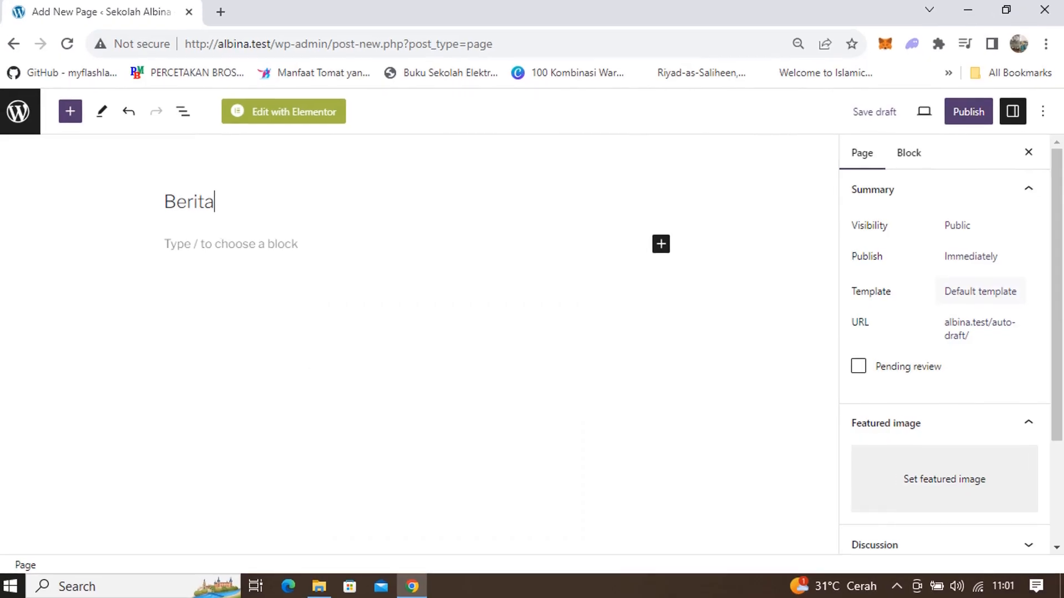
pyautogui.click(980, 291)
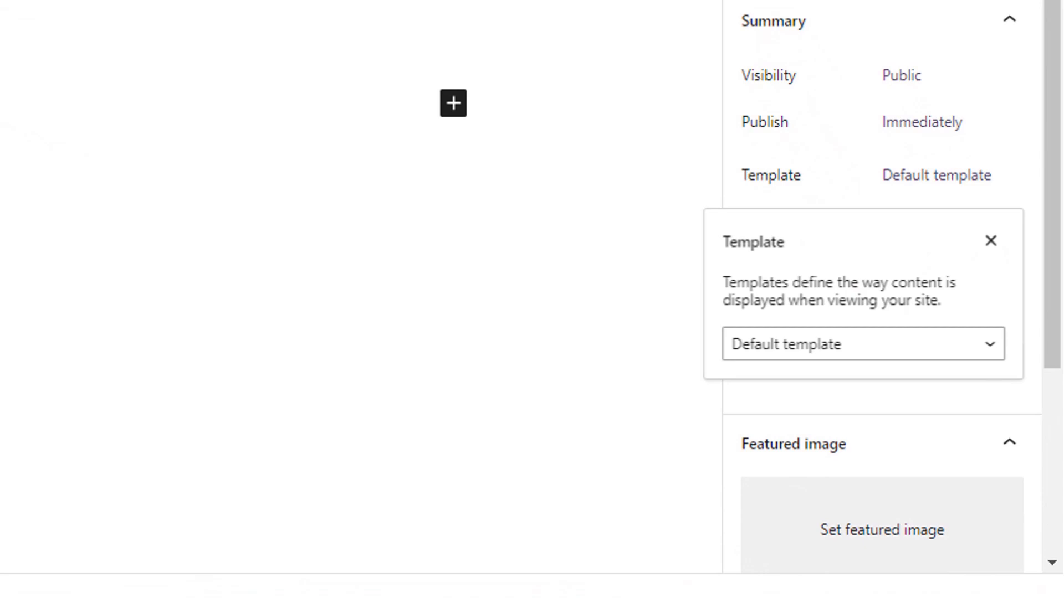
pyautogui.click(863, 345)
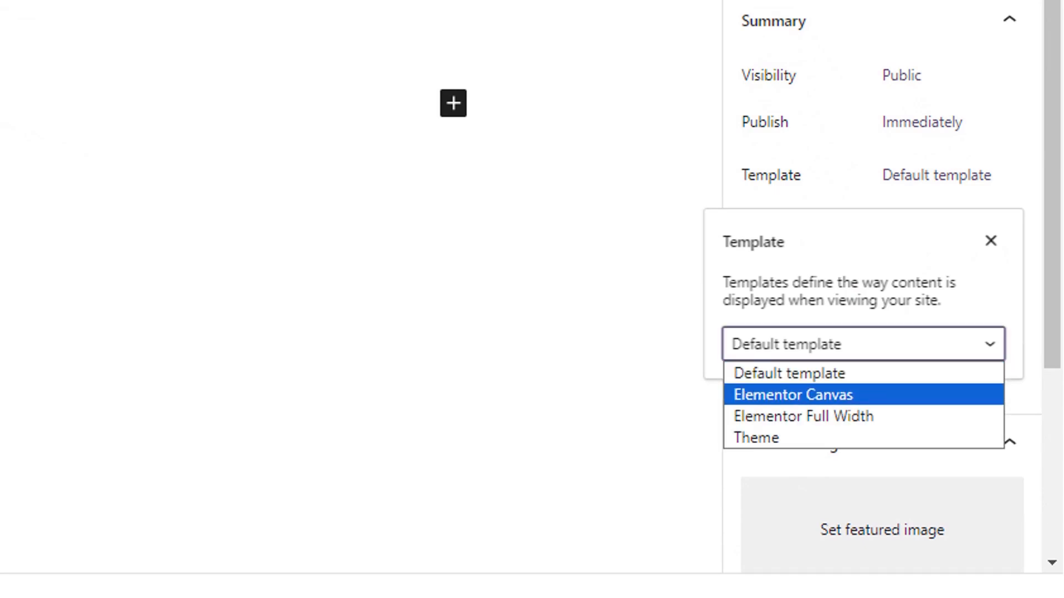
pyautogui.click(793, 394)
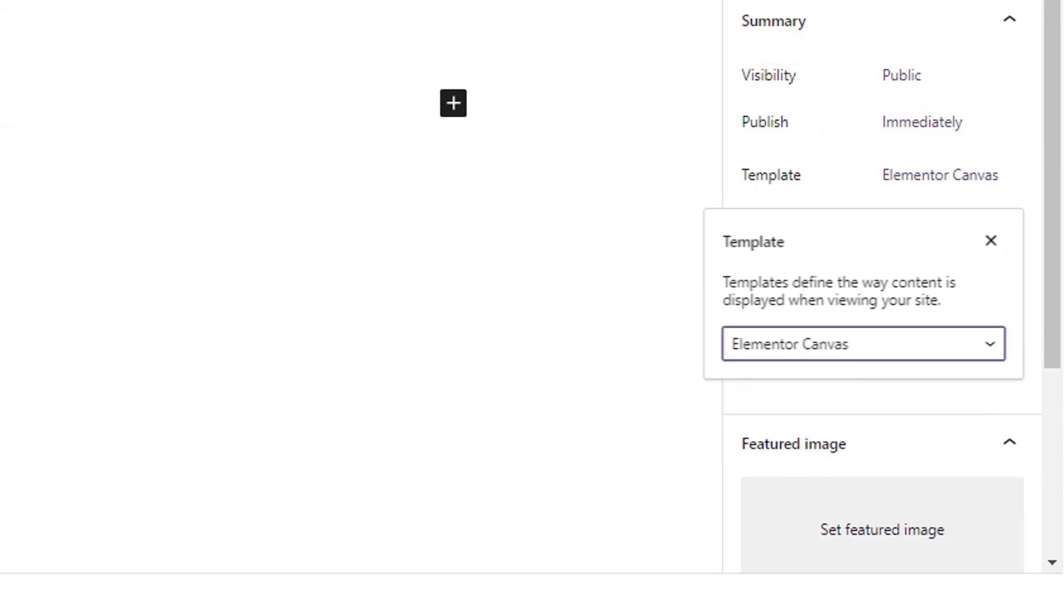
# Set the tablet news photo 1.jpg from the media library as the page's featured image.
pyautogui.moveTo(1051, 211); pyautogui.dragTo(1051, 296)
pyautogui.click(882, 396)
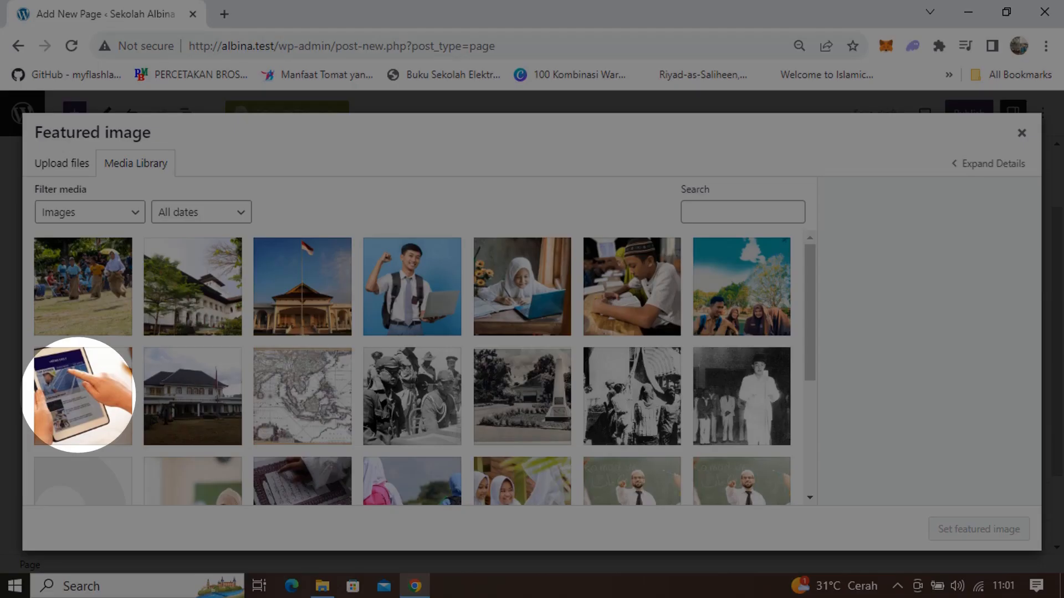
pyautogui.click(78, 396)
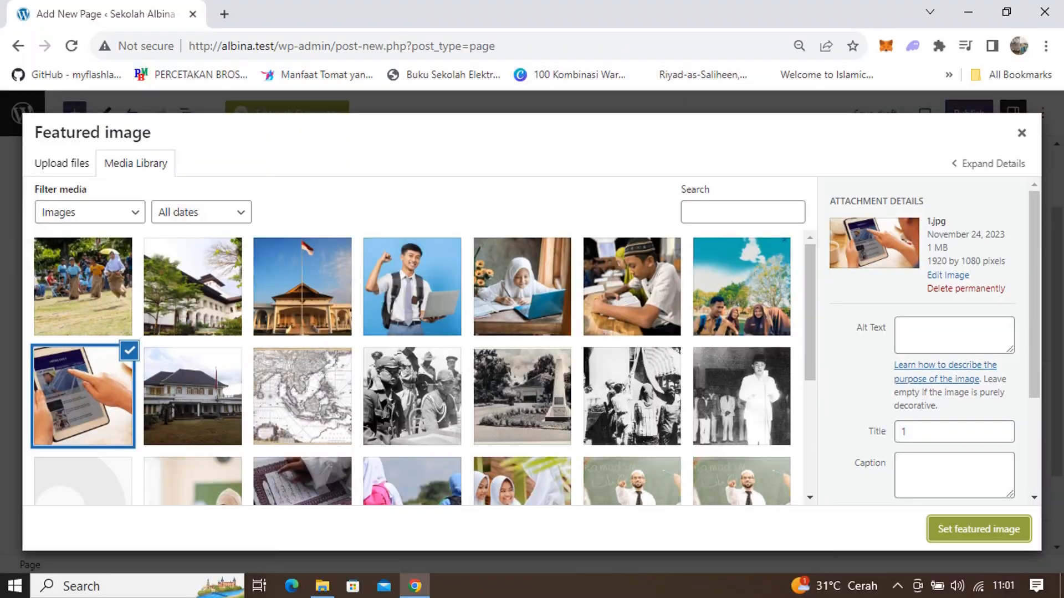
pyautogui.click(979, 529)
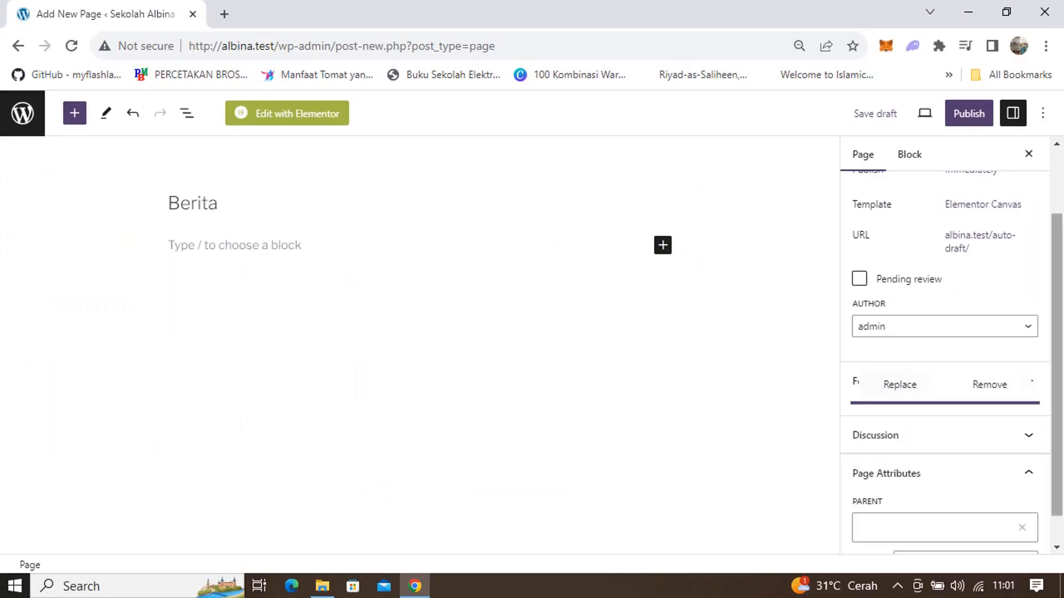
# Publish the Berita page and open it for editing with Elementor.
pyautogui.scroll(-3, 945, 361)
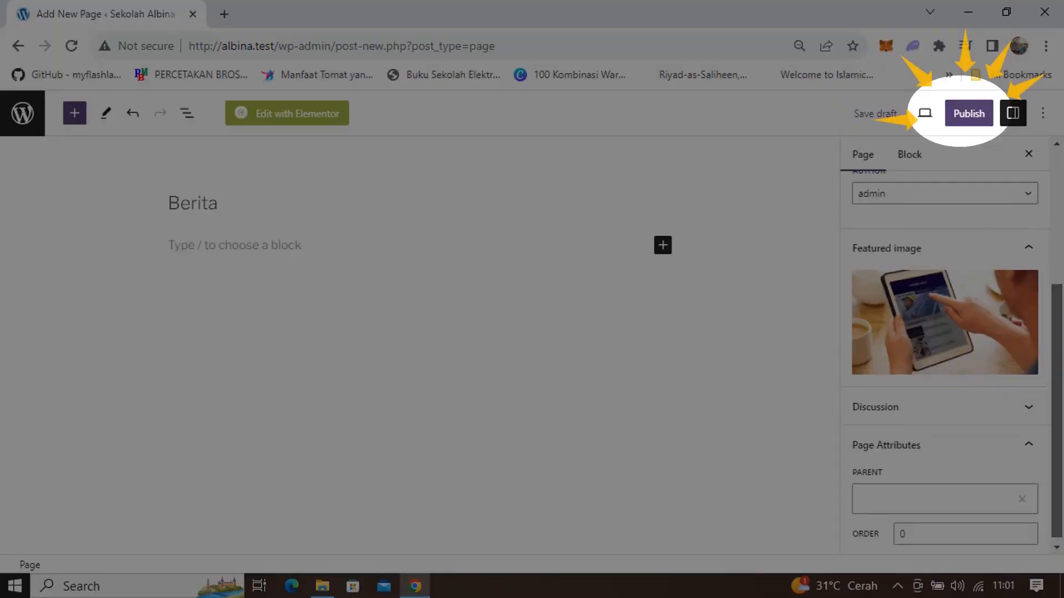
pyautogui.moveTo(1057, 410); pyautogui.dragTo(1057, 276)
pyautogui.click(969, 113)
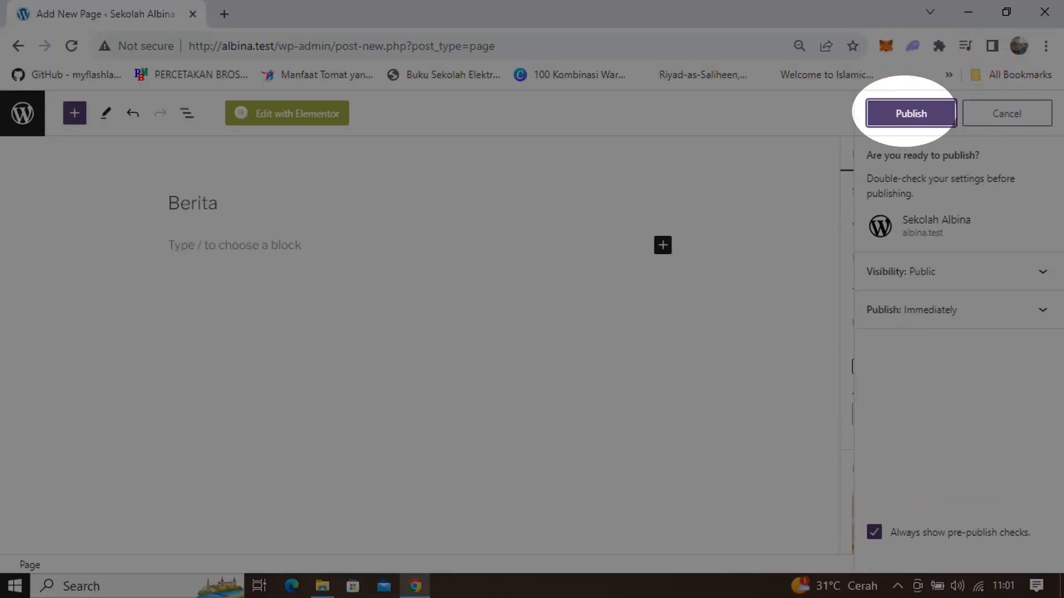
pyautogui.click(911, 113)
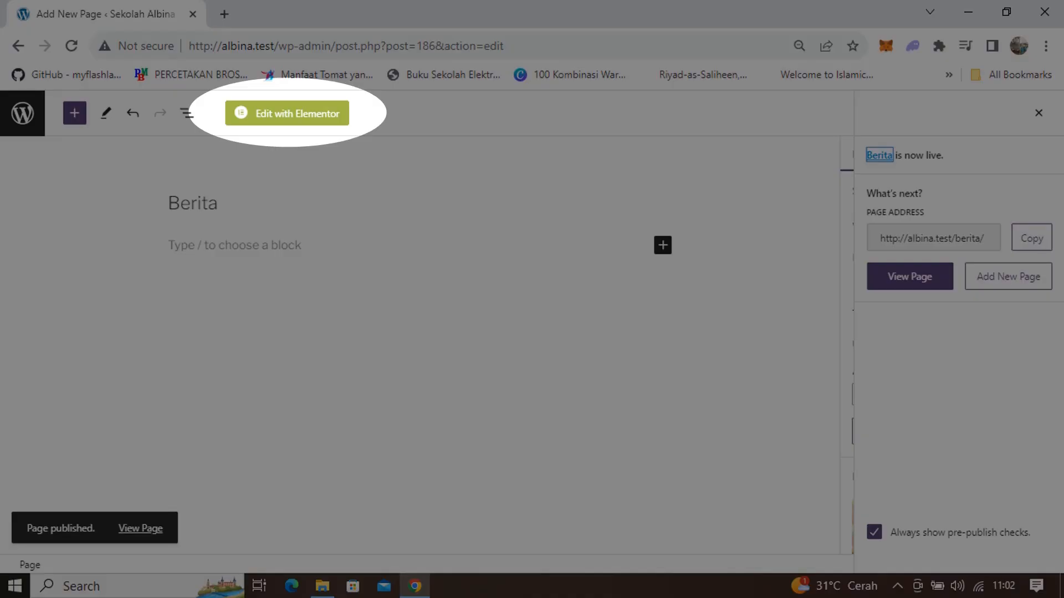
pyautogui.click(286, 113)
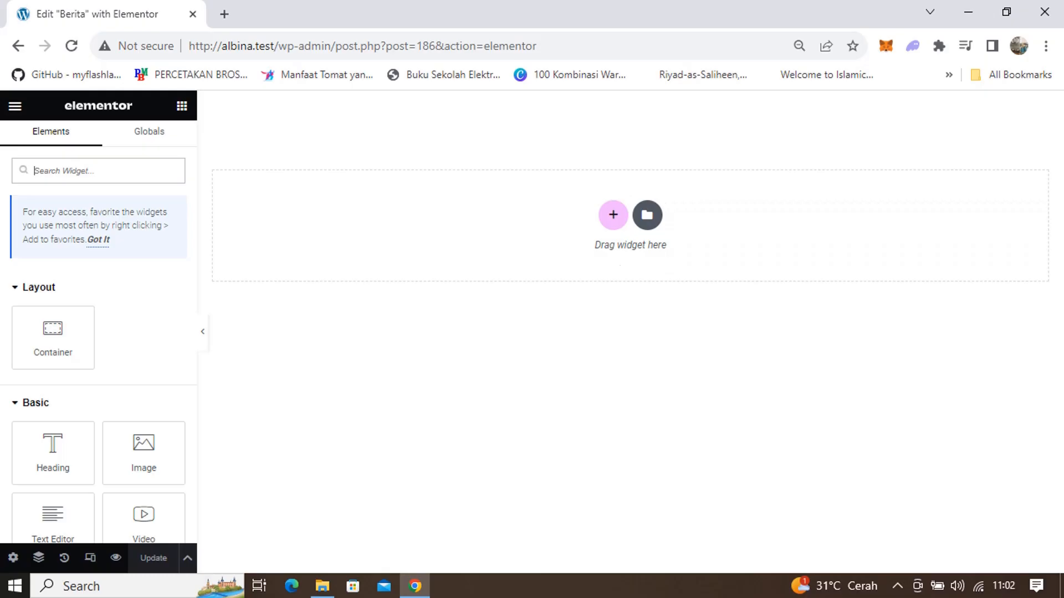
# Add a single container with vertical direction to the empty page and place an Image widget inside it.
pyautogui.click(613, 214)
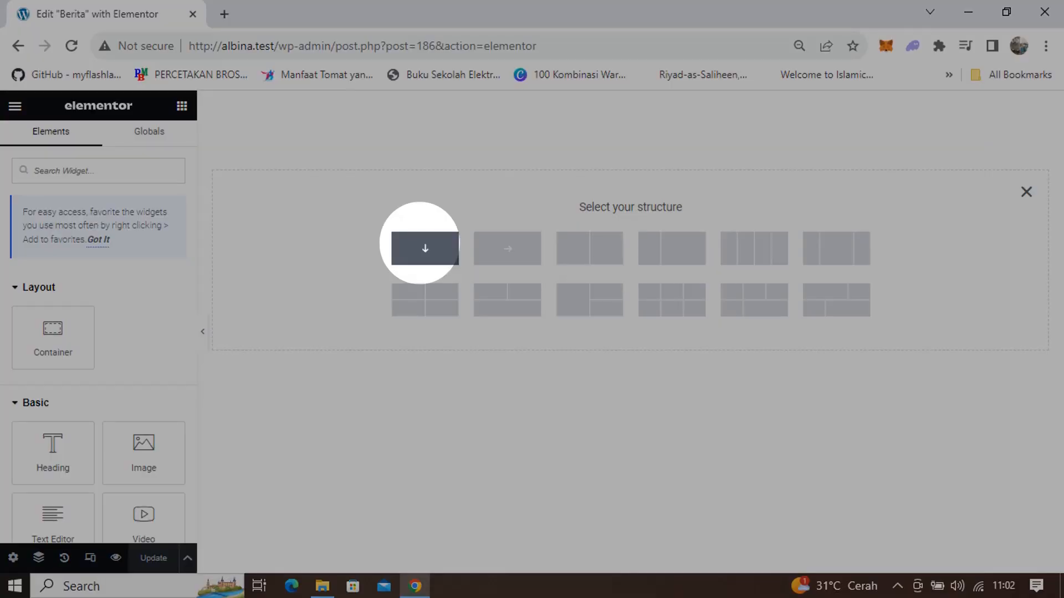
pyautogui.click(424, 248)
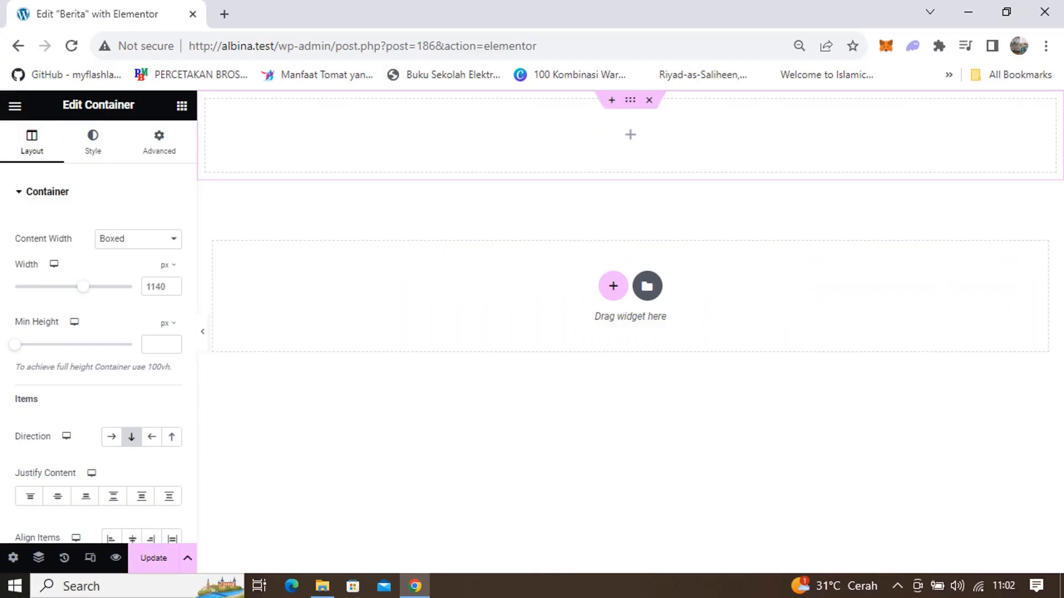
pyautogui.click(15, 106)
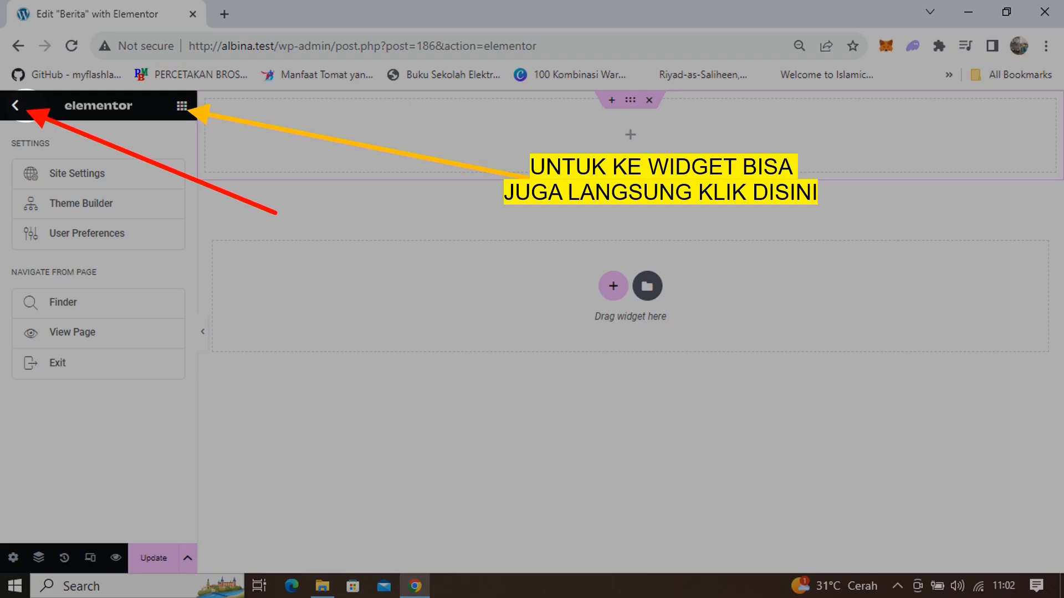
pyautogui.click(15, 105)
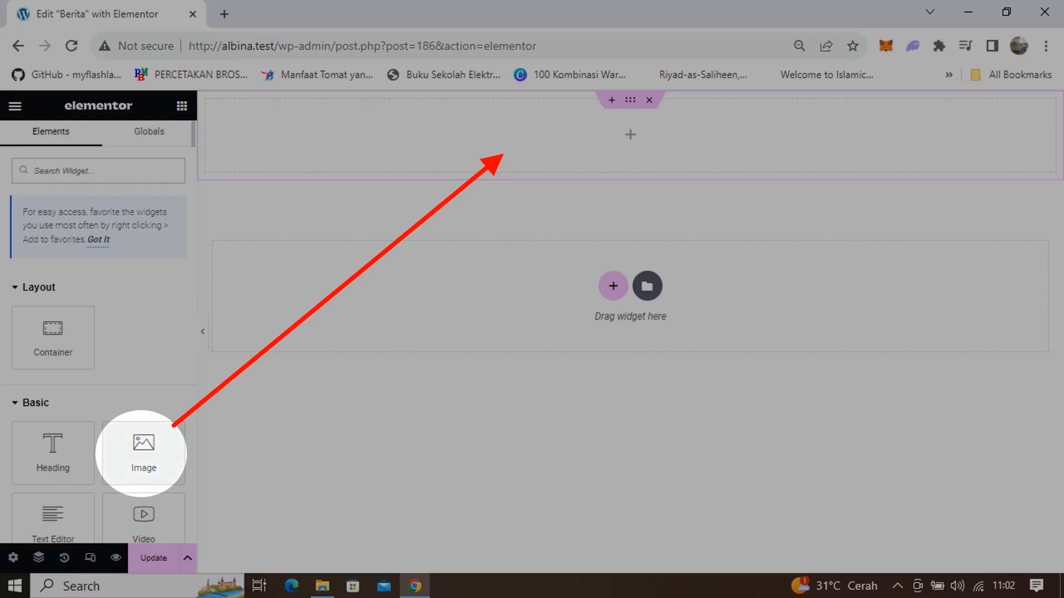
pyautogui.moveTo(144, 453); pyautogui.dragTo(607, 146)
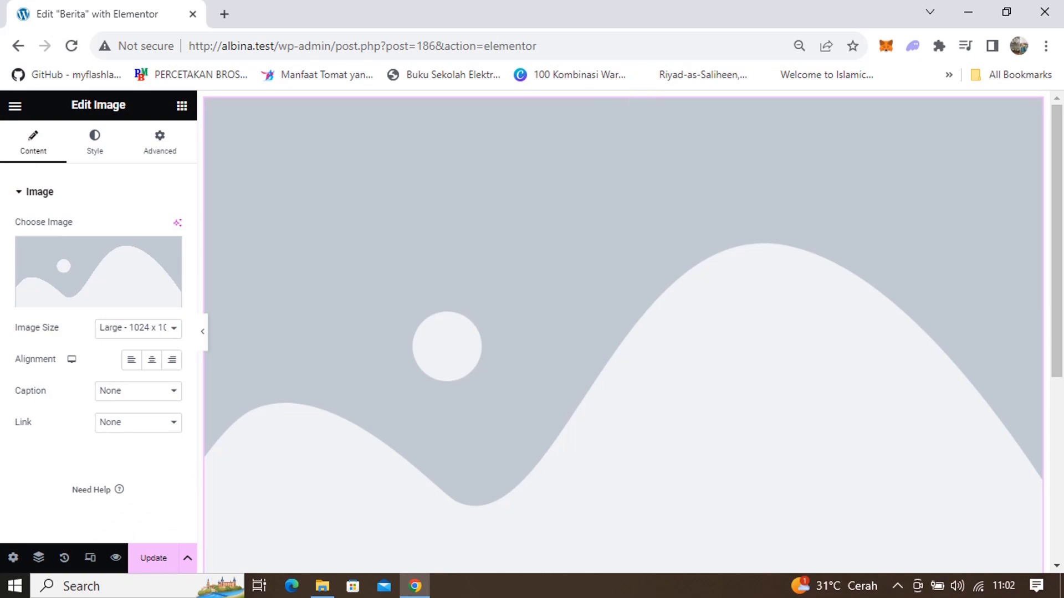
# Choose the tablet news photo 1.jpg from the media library as the Image widget's picture.
pyautogui.click(139, 329)
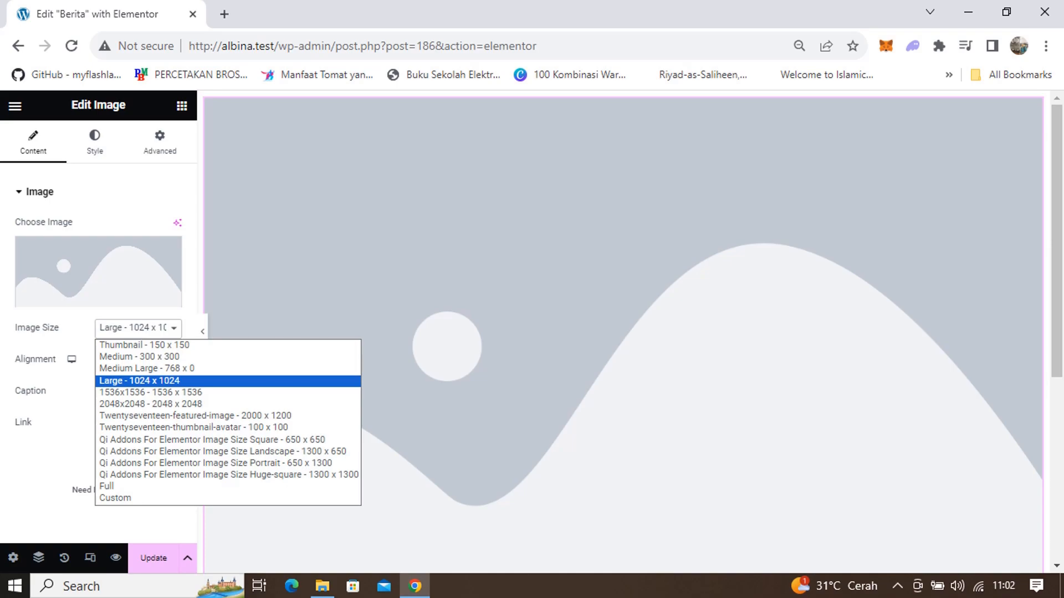
pyautogui.click(100, 285)
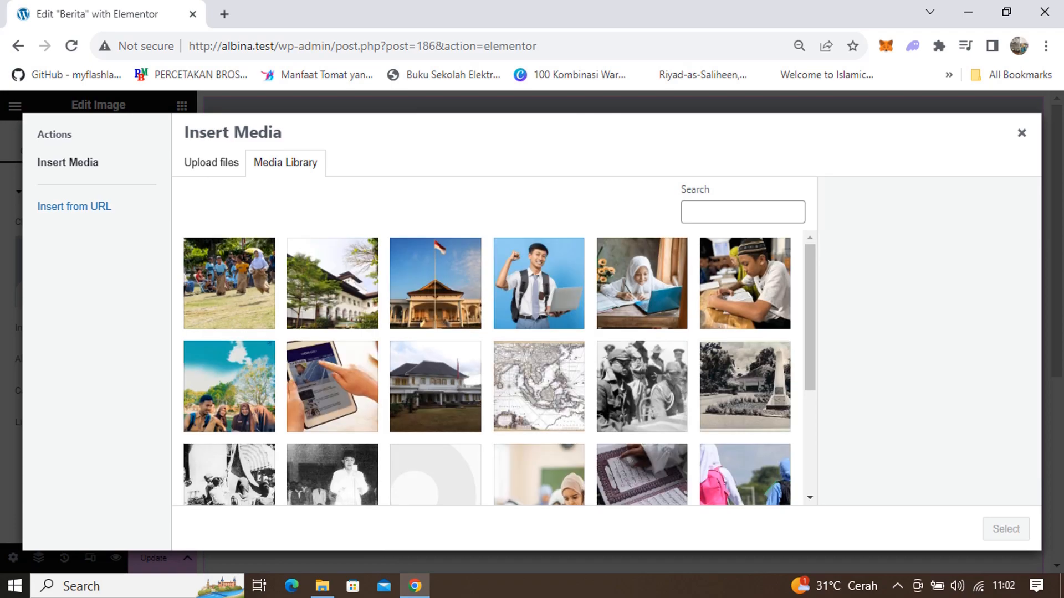
pyautogui.click(332, 382)
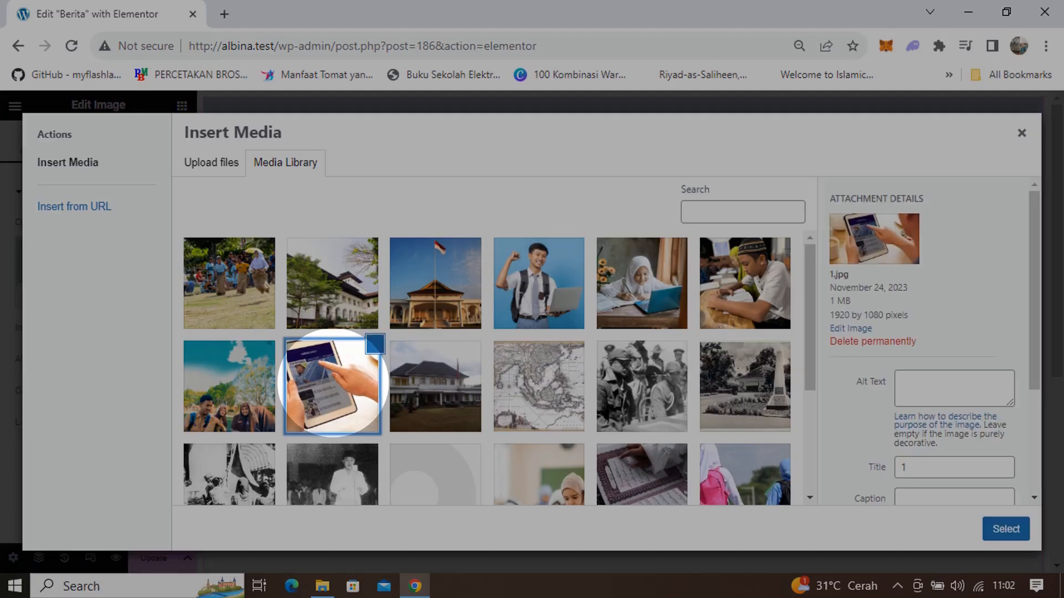
pyautogui.click(1006, 529)
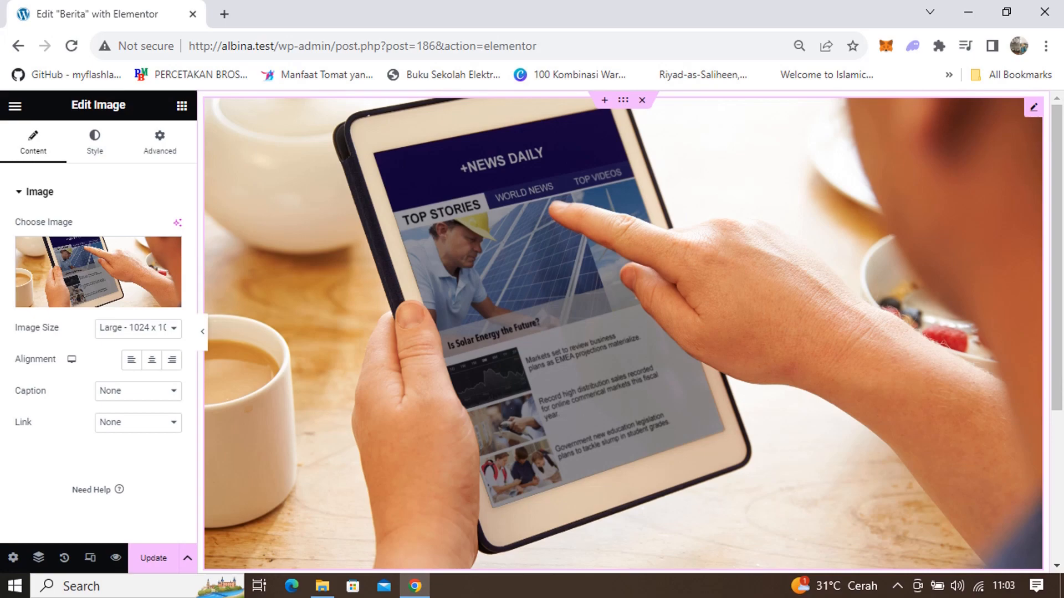
# Add a second single container with vertical direction below the image and place a Heading widget inside it.
pyautogui.moveTo(1057, 258); pyautogui.dragTo(1056, 354)
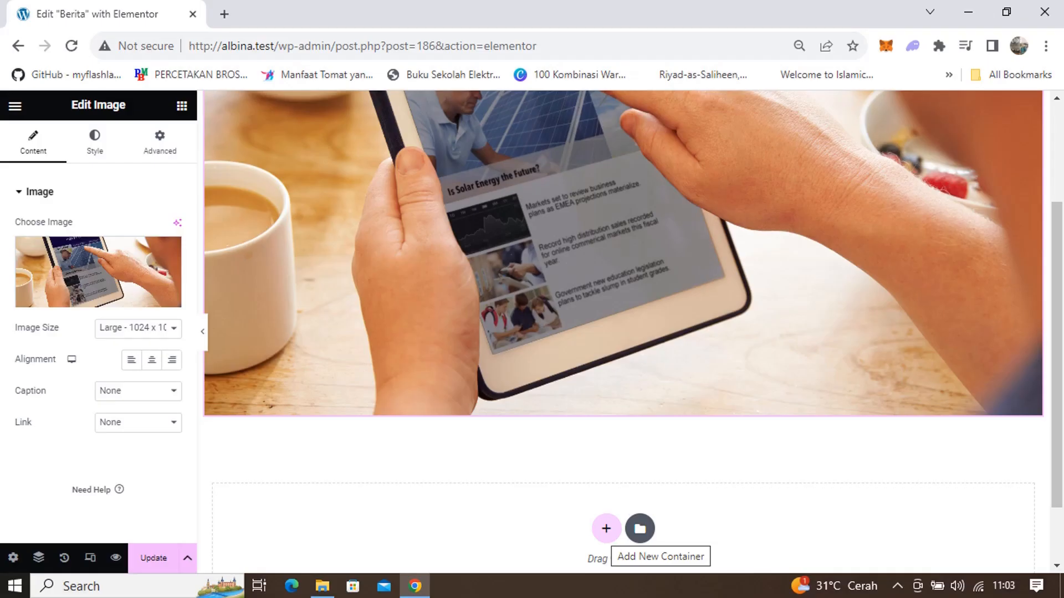
pyautogui.click(606, 528)
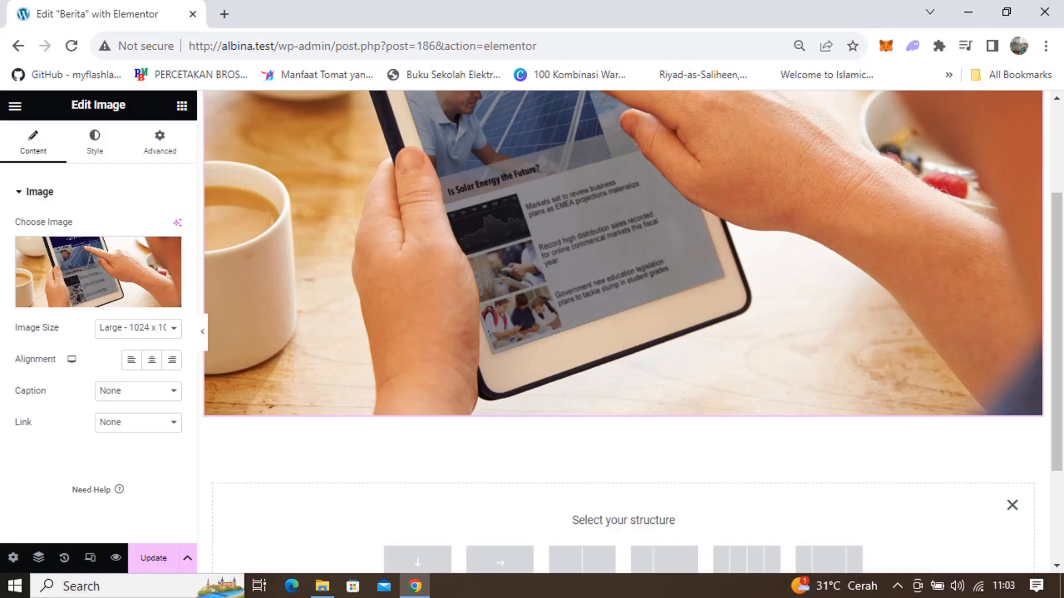
pyautogui.scroll(-2, 623, 332)
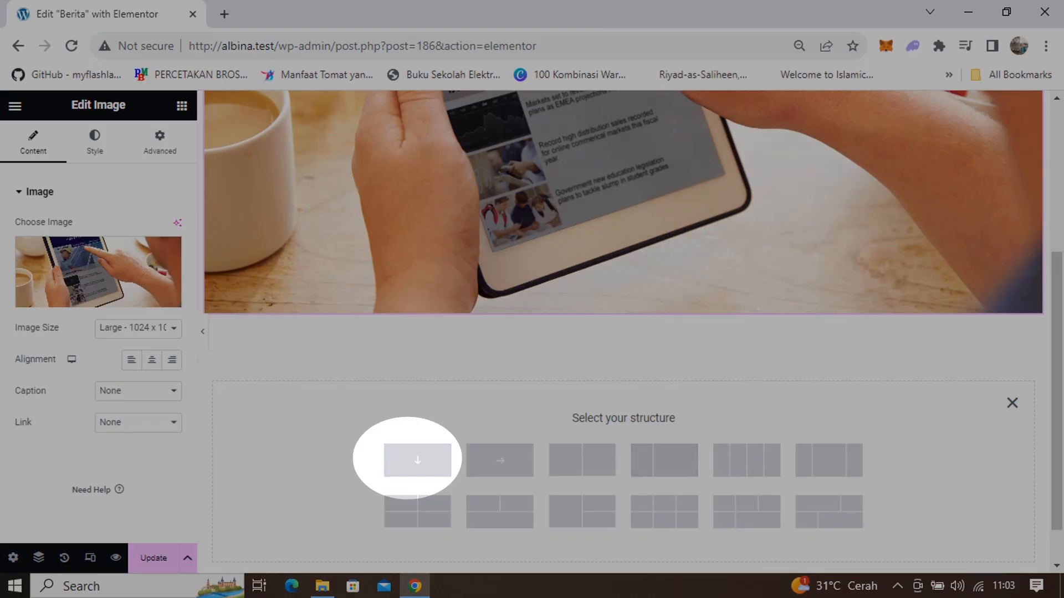
pyautogui.click(418, 460)
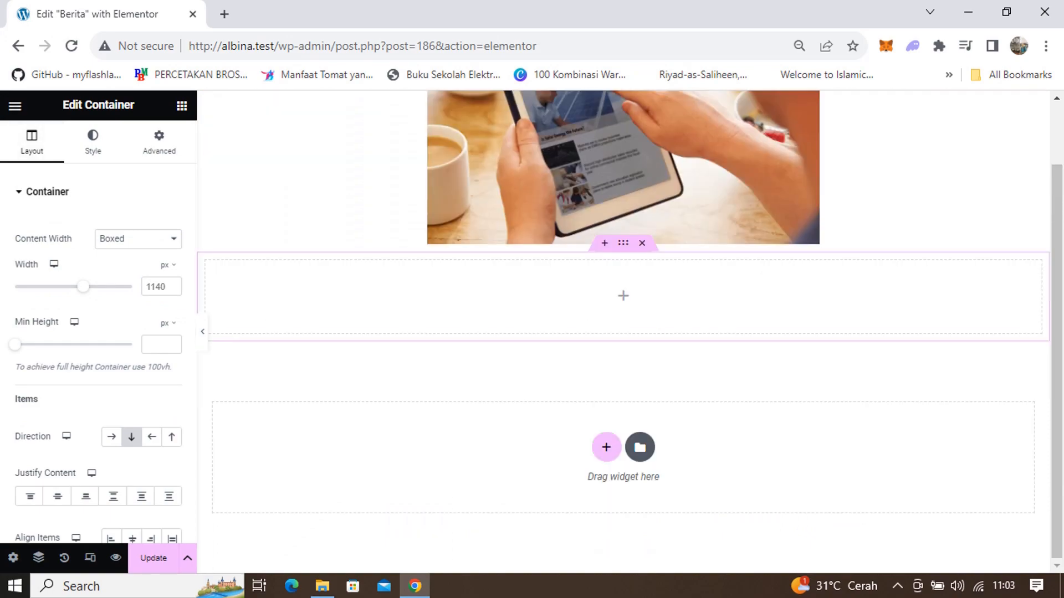
pyautogui.click(15, 106)
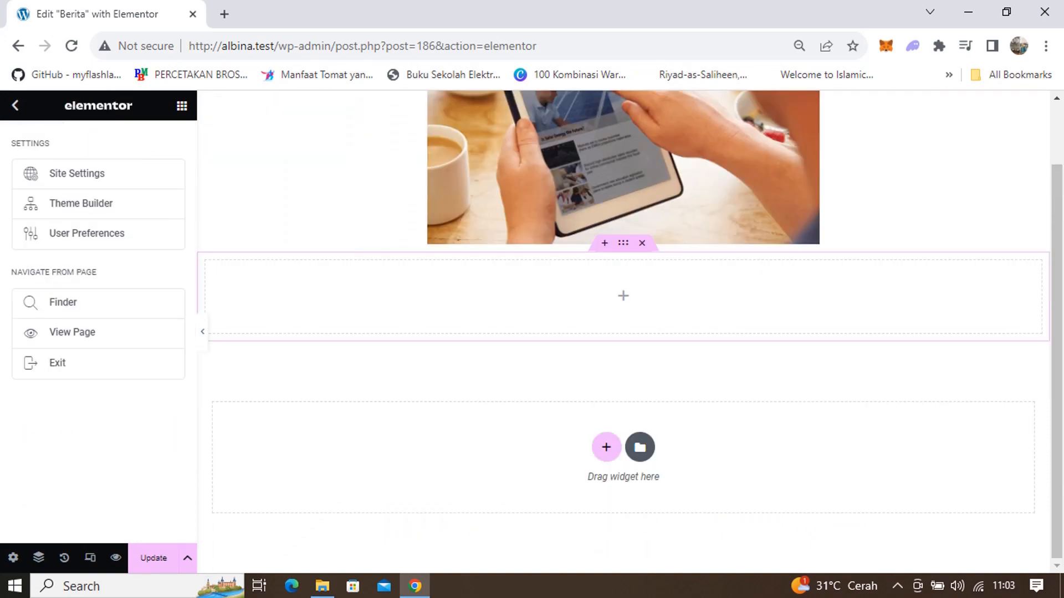
pyautogui.click(15, 106)
pyautogui.moveTo(53, 451); pyautogui.dragTo(634, 273)
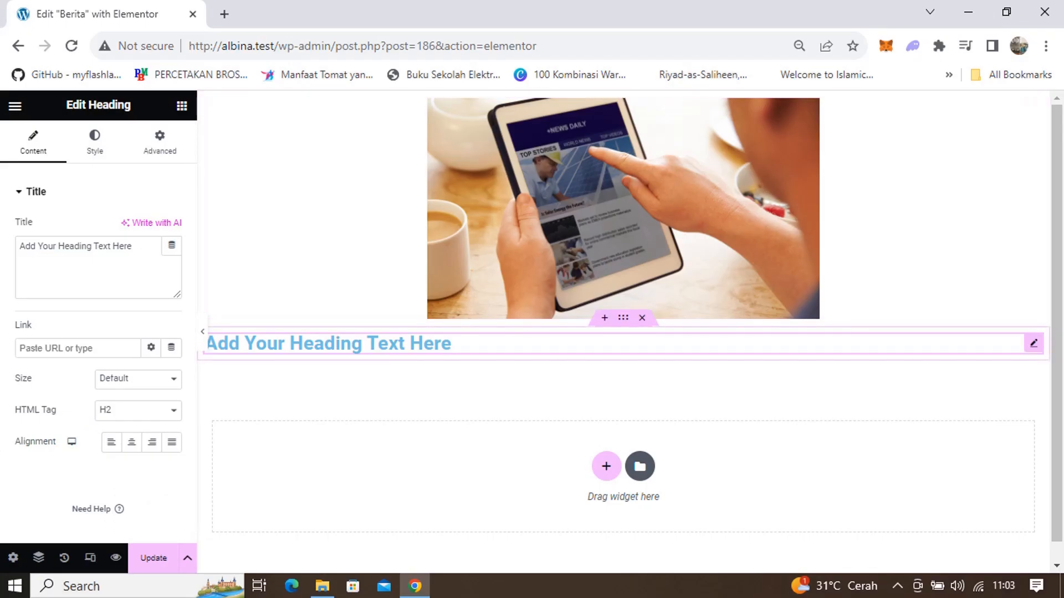
# Replace the heading's placeholder title with "Albina News".
pyautogui.moveTo(133, 246); pyautogui.dragTo(19, 246)
pyautogui.write('Albina')
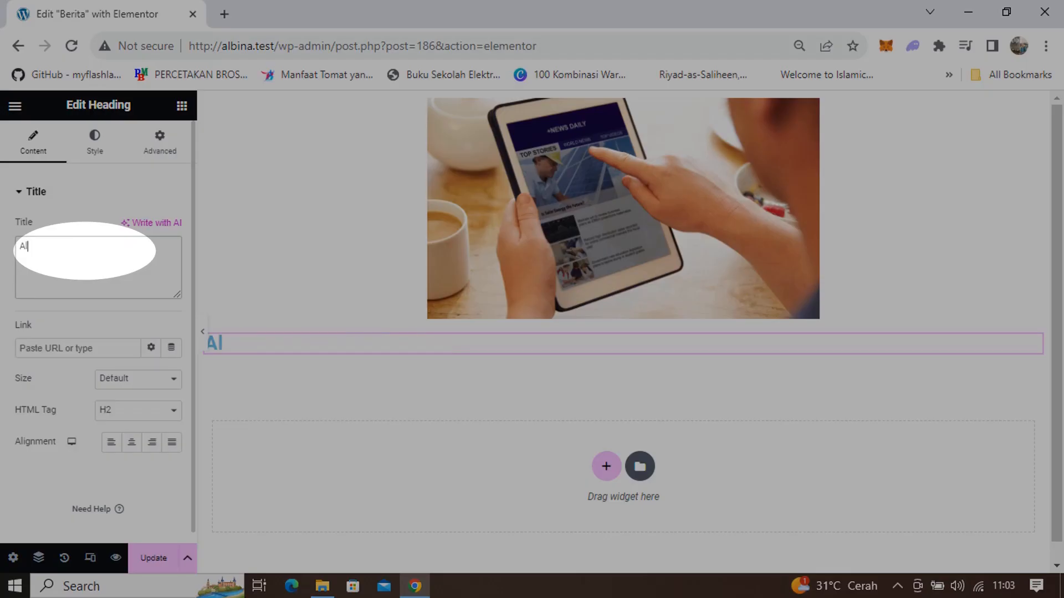
pyautogui.write(' News')
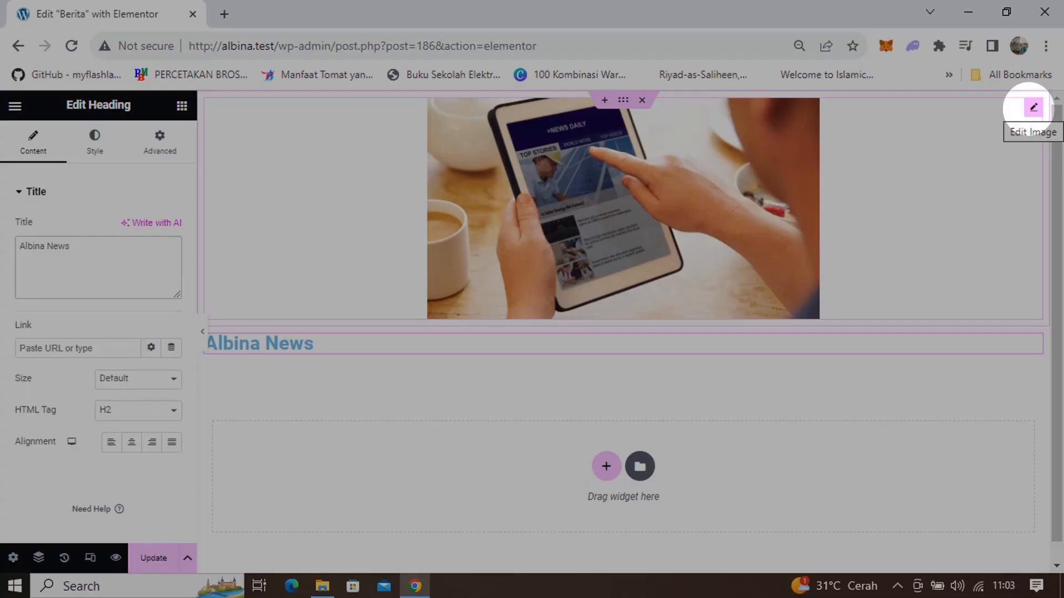
# Set the width of the tablet image to 100% in its style settings.
pyautogui.click(1033, 107)
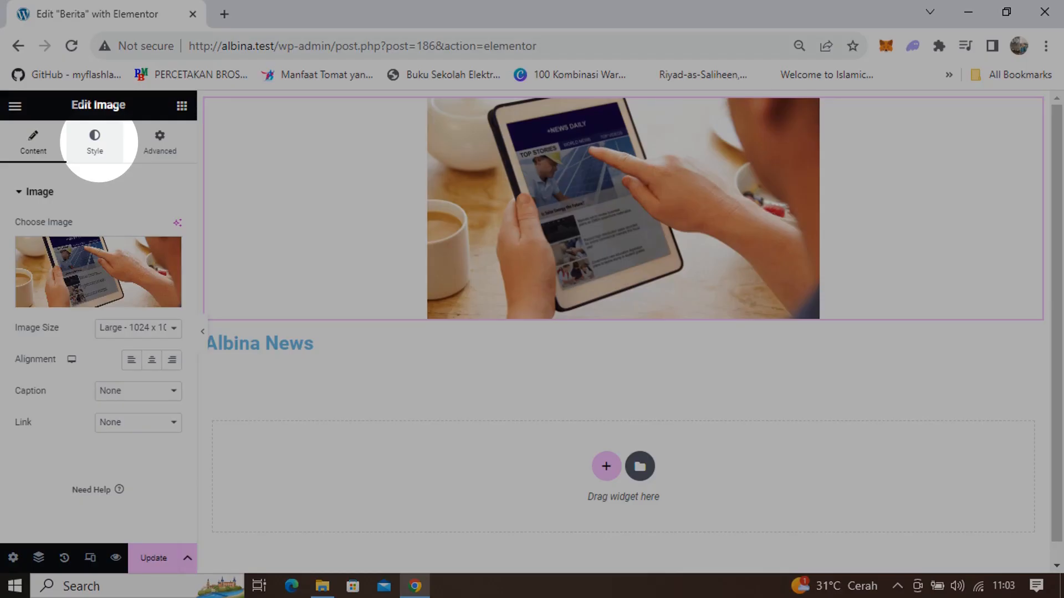
pyautogui.click(95, 143)
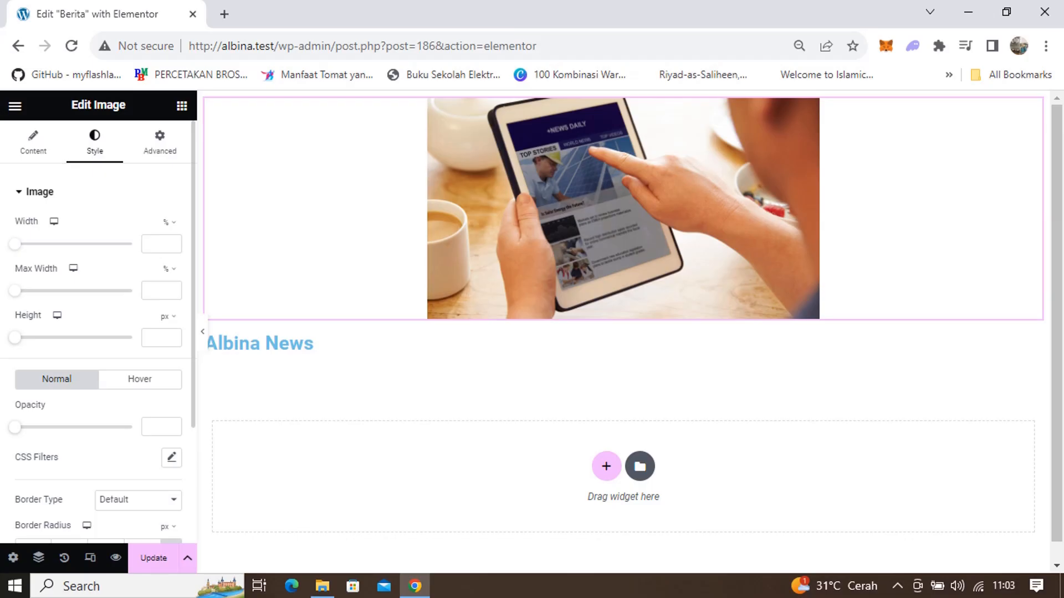
pyautogui.moveTo(15, 244); pyautogui.dragTo(132, 244)
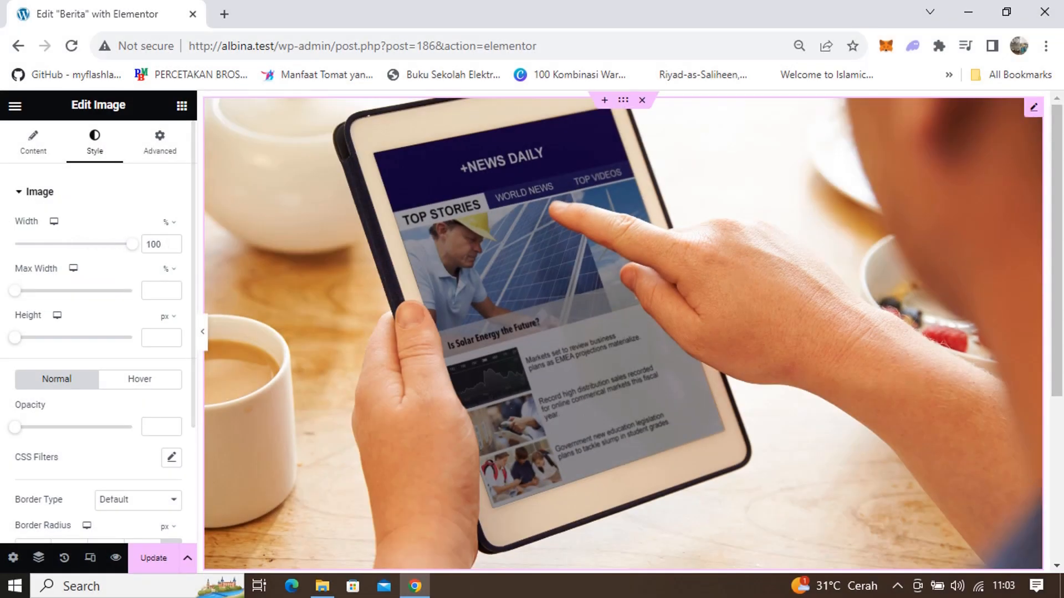
# Center-align the Albina News heading below the image.
pyautogui.scroll(-4, 623, 333)
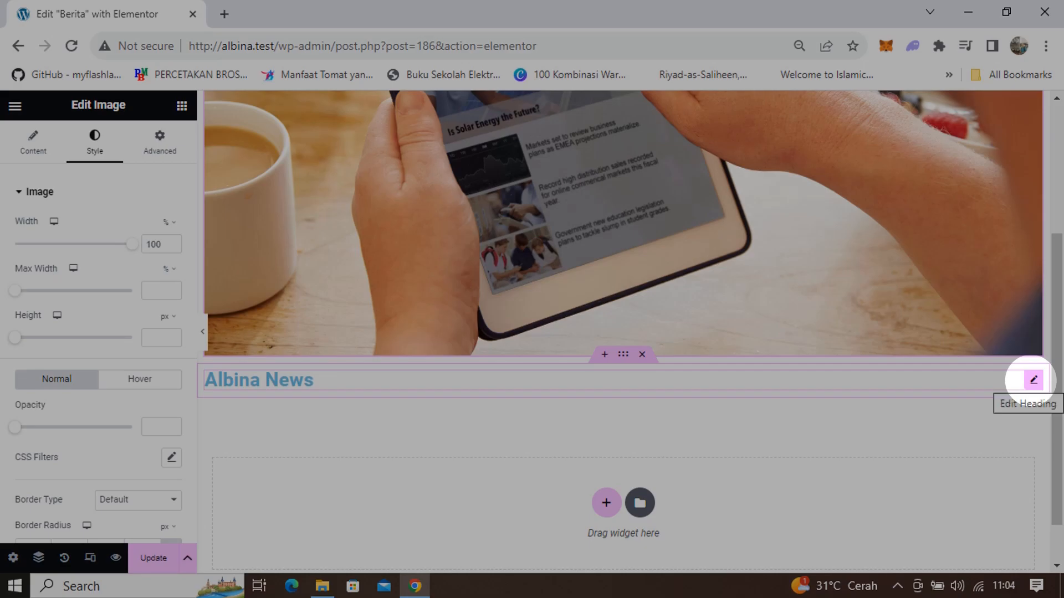
pyautogui.click(1033, 381)
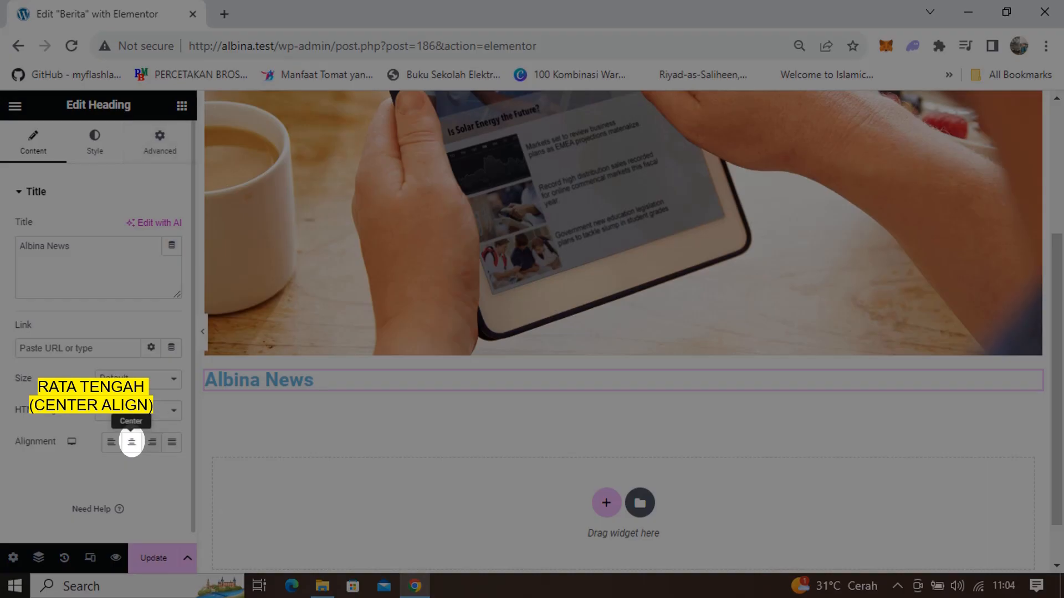
pyautogui.click(132, 442)
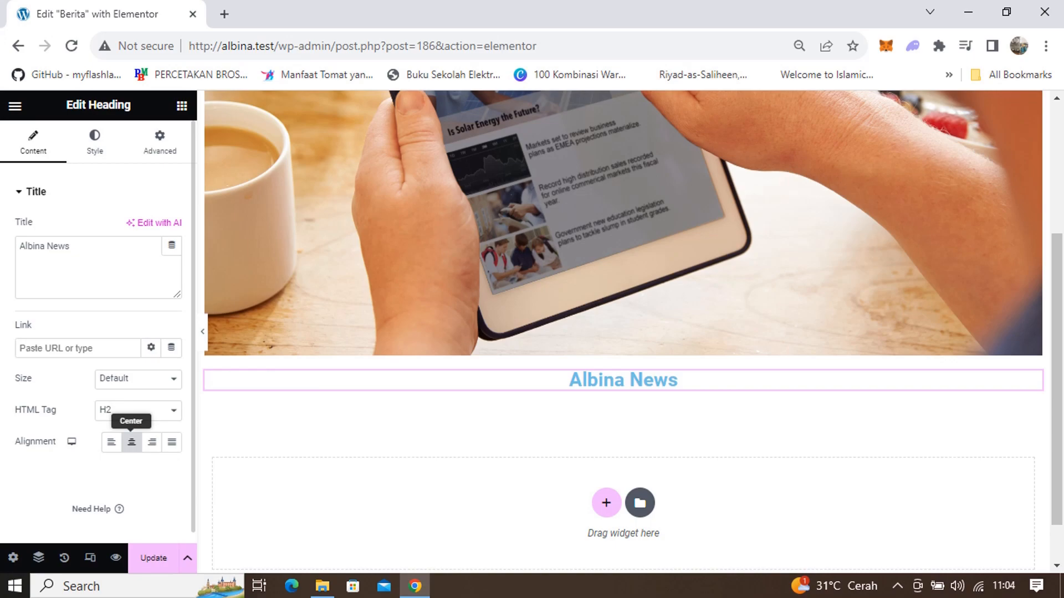
# Unlink the Albina News heading's margin values and set its top margin to -384 px to overlay the image.
pyautogui.click(160, 142)
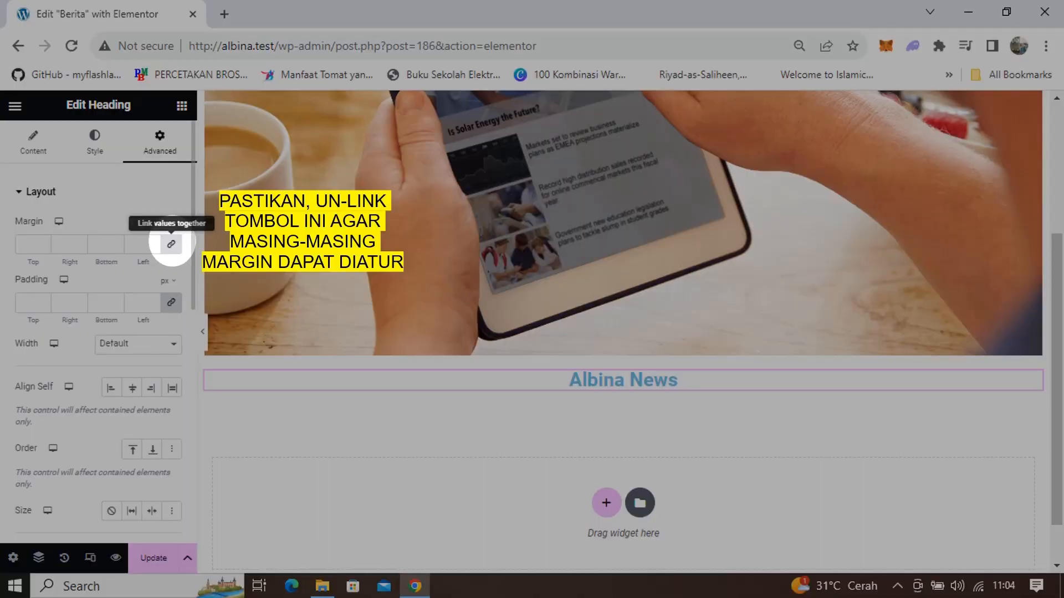
pyautogui.click(171, 245)
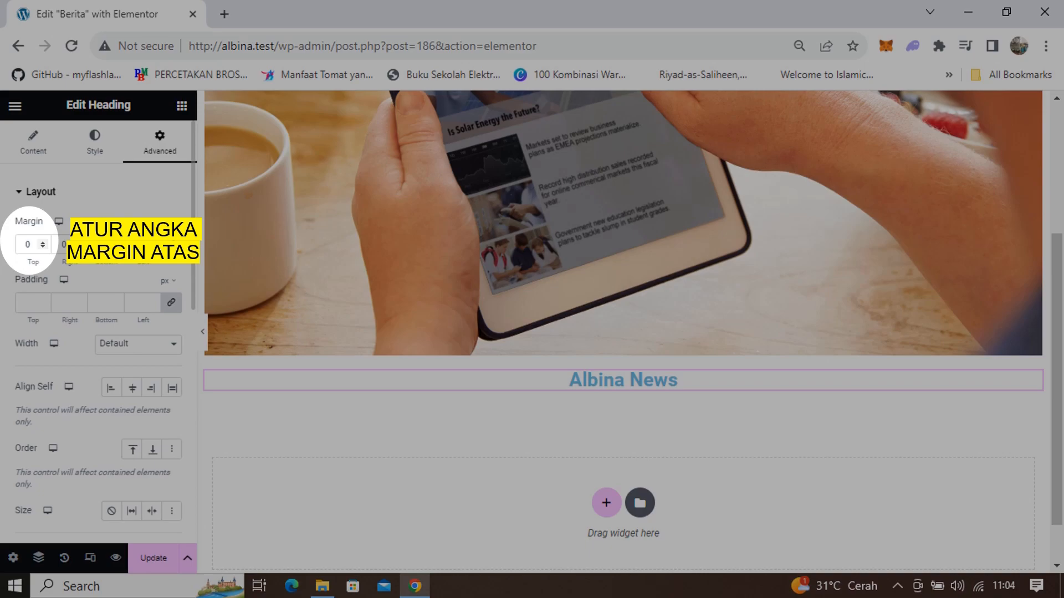
pyautogui.doubleClick(28, 244)
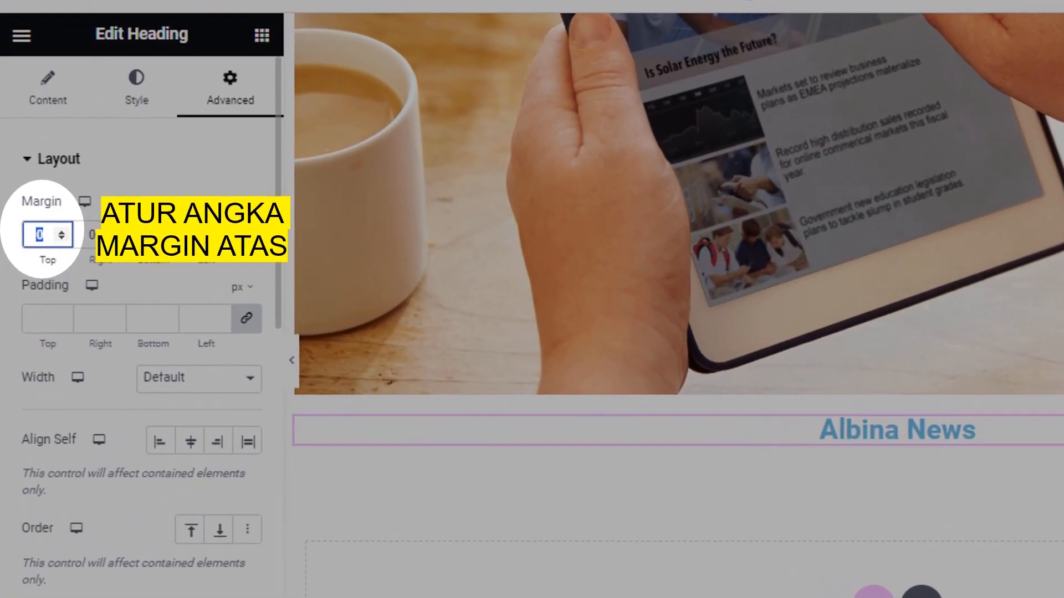
pyautogui.write('-38')
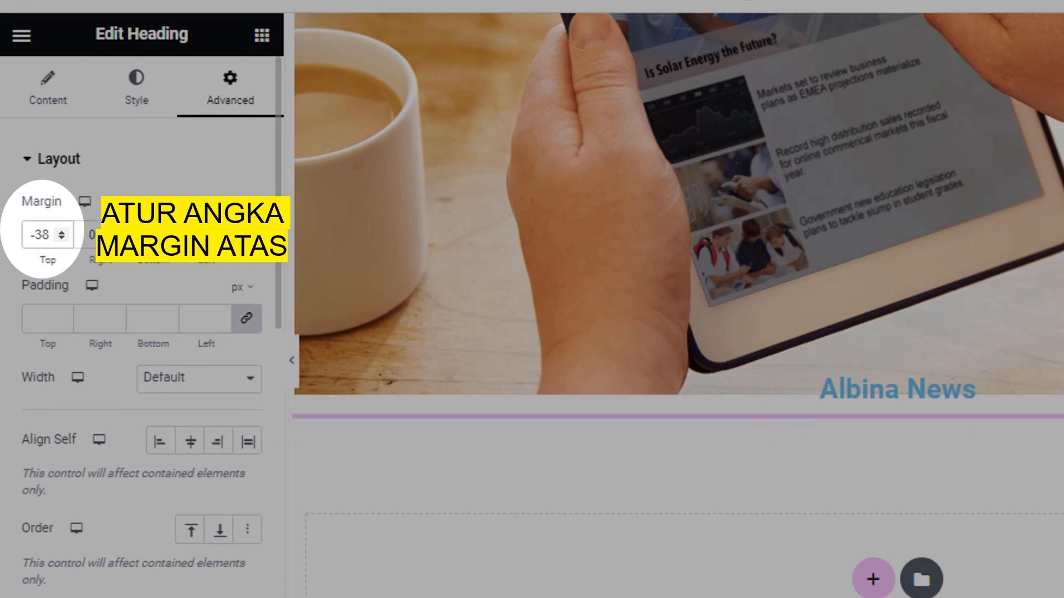
pyautogui.write('4')
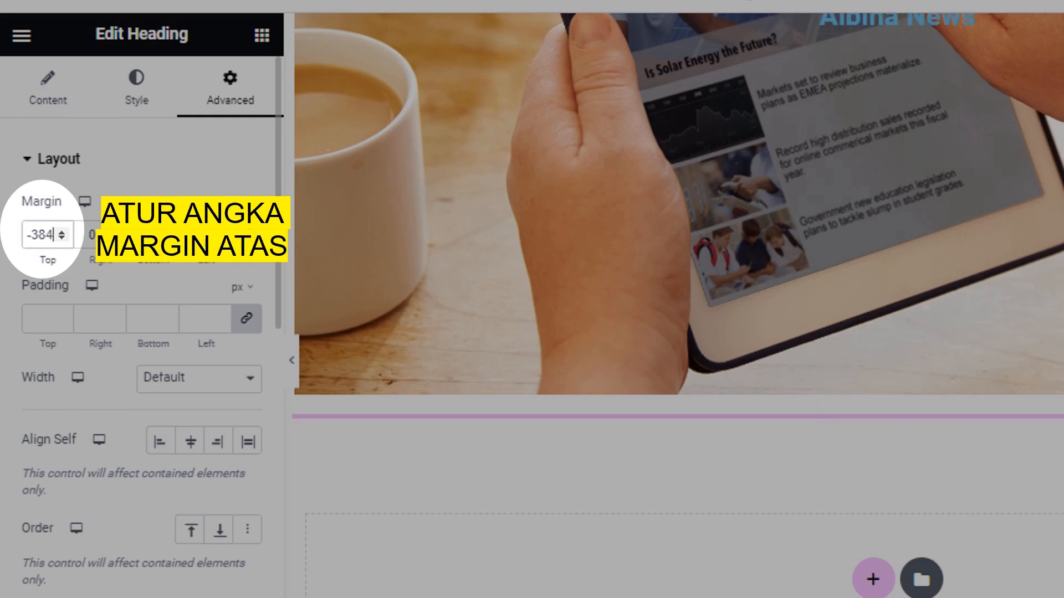
pyautogui.scroll(3, 677, 304)
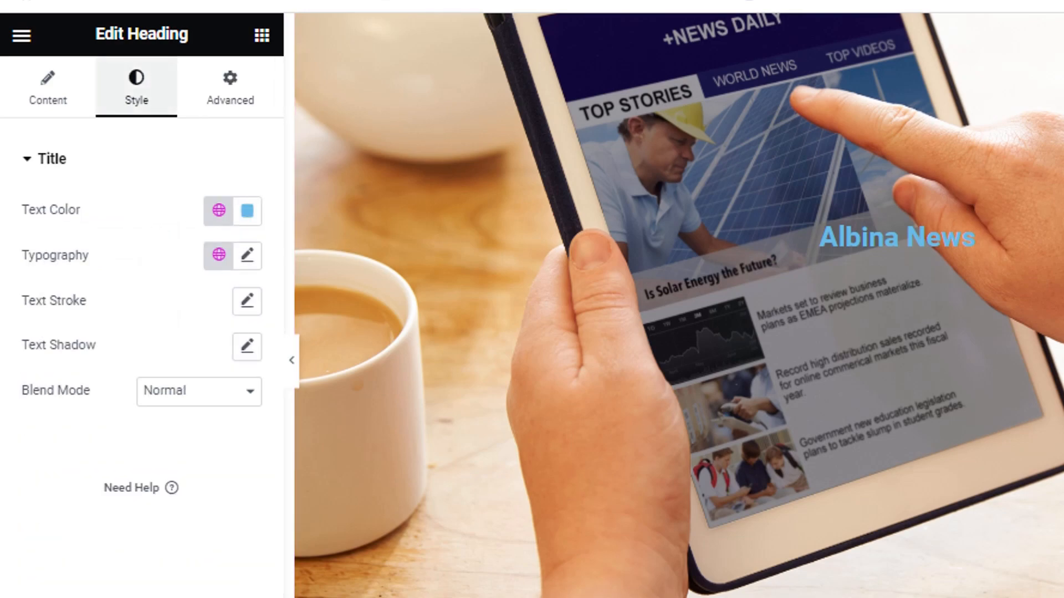
# Set the Albina News heading's font size to 76 px and its text color to #8EDEFF.
pyautogui.click(247, 255)
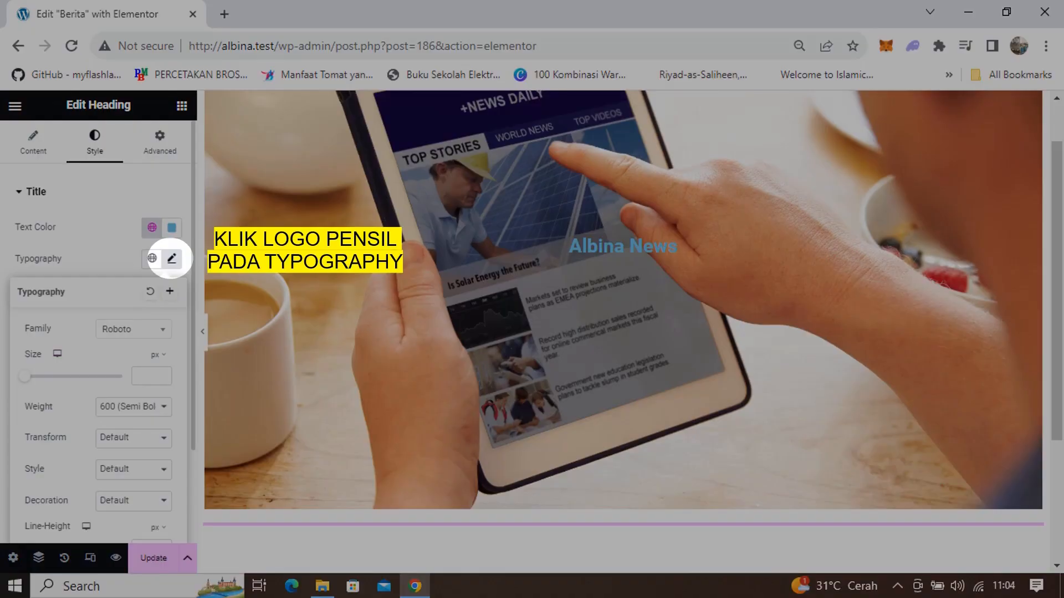
pyautogui.moveTo(24, 376); pyautogui.dragTo(61, 376)
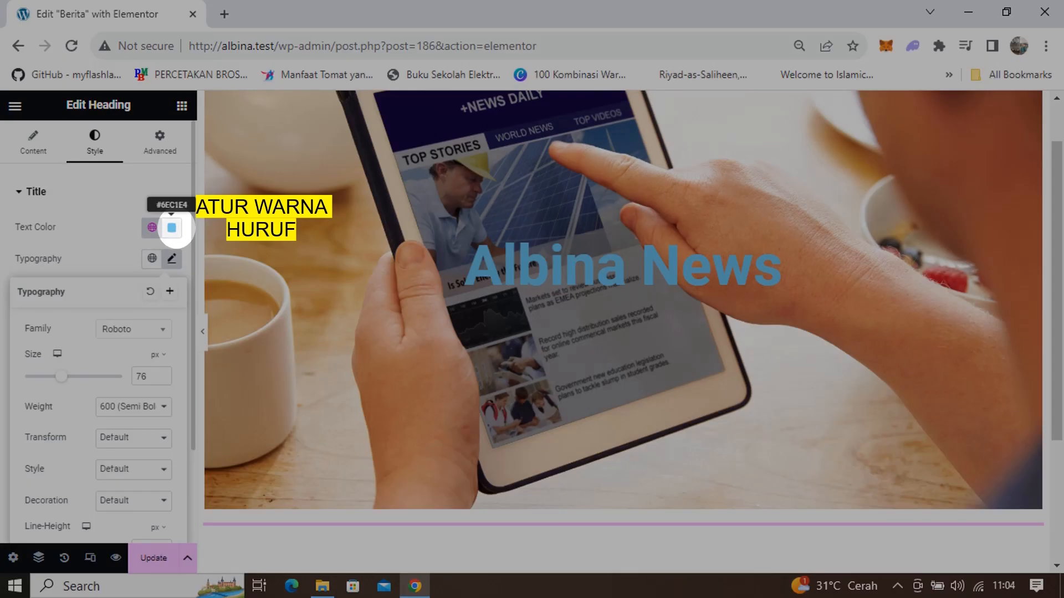
pyautogui.click(172, 228)
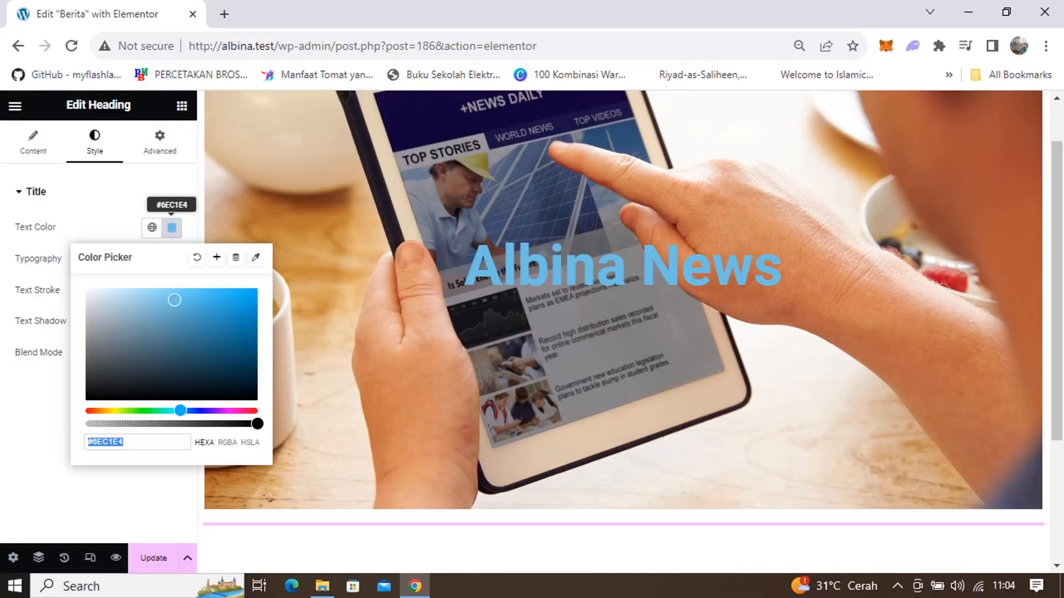
pyautogui.write('#3EA1C8')
pyautogui.moveTo(205, 311); pyautogui.dragTo(161, 288)
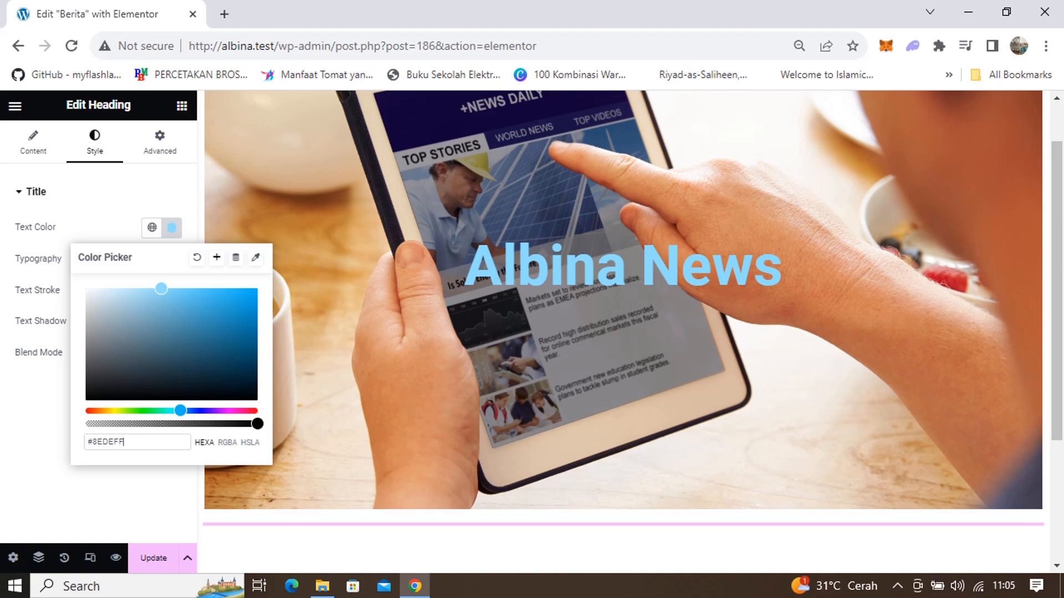
pyautogui.click(321, 332)
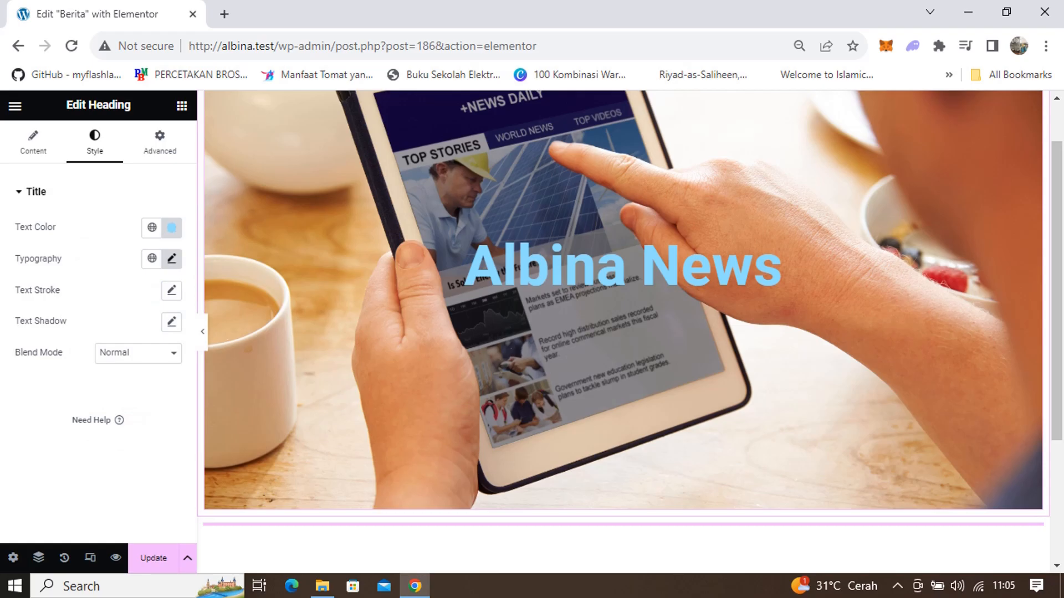
pyautogui.click(321, 333)
# Add a new single container with vertical direction below the image and heading.
pyautogui.scroll(1, 623, 333)
pyautogui.scroll(-3, 623, 333)
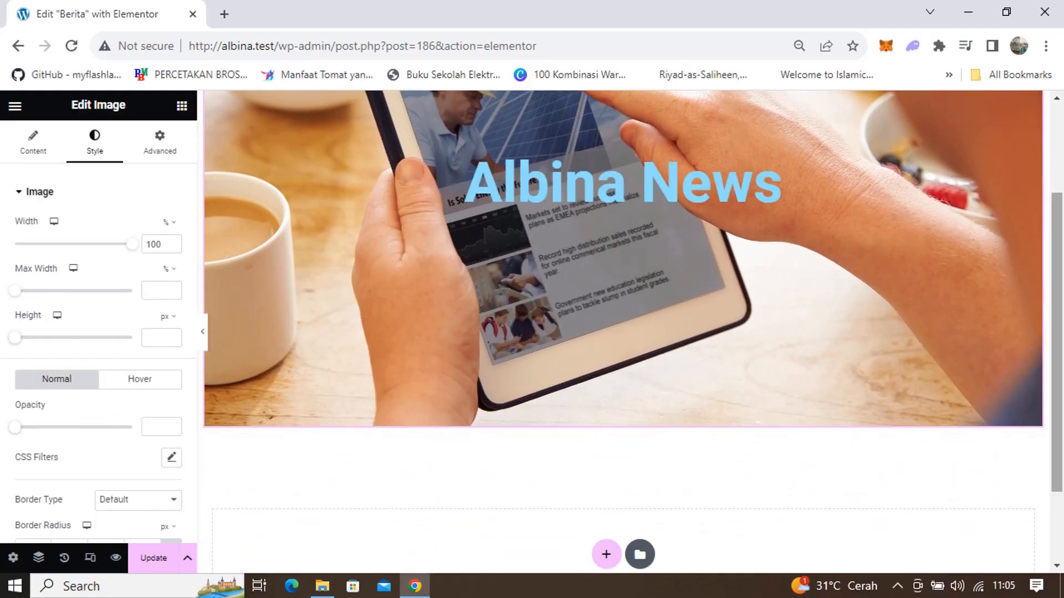
pyautogui.scroll(-1, 623, 332)
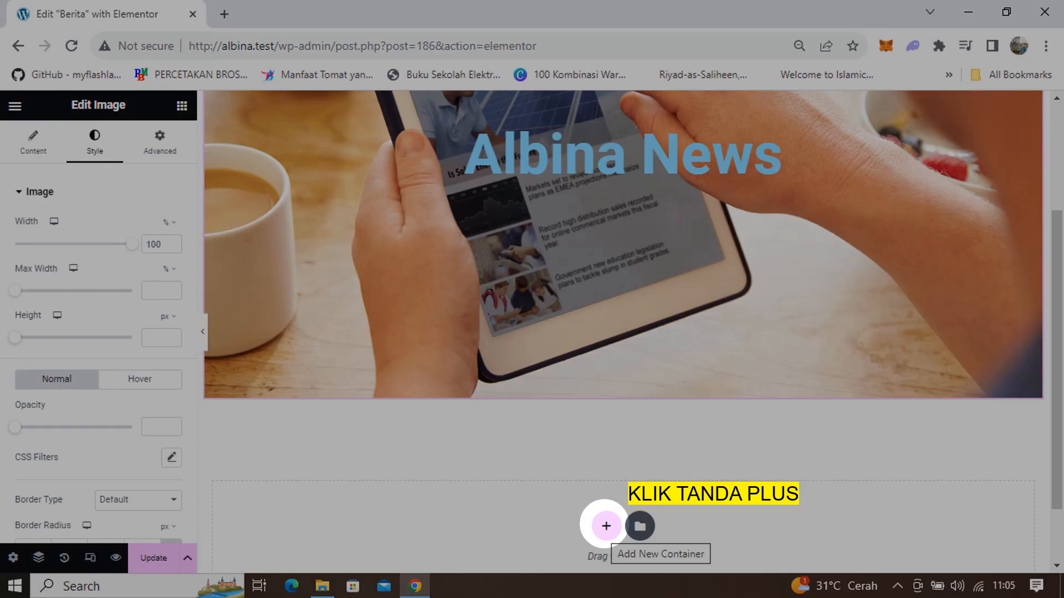
pyautogui.click(605, 526)
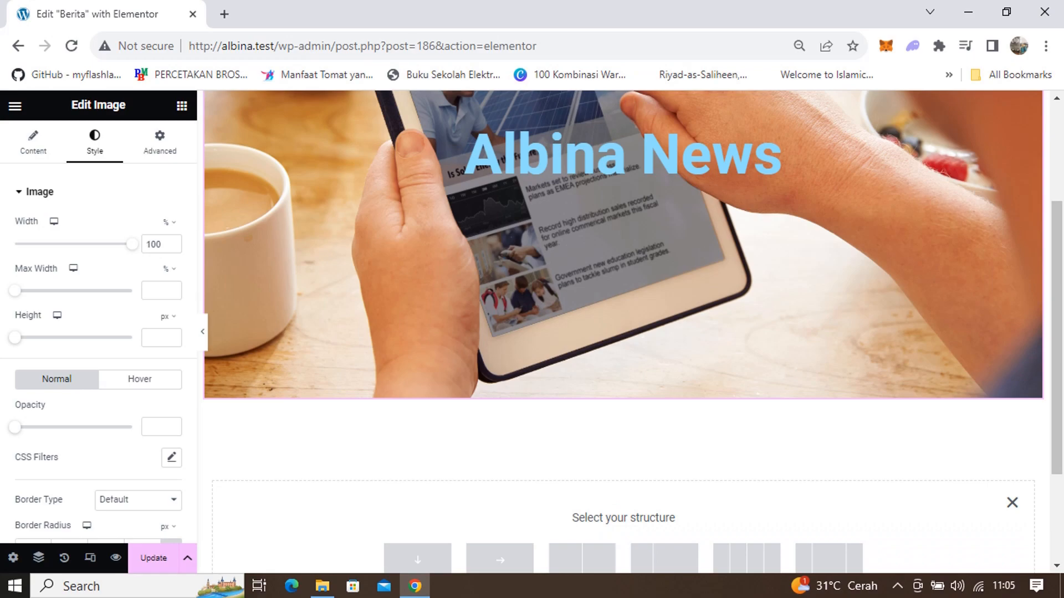
pyautogui.moveTo(1056, 355); pyautogui.dragTo(1056, 401)
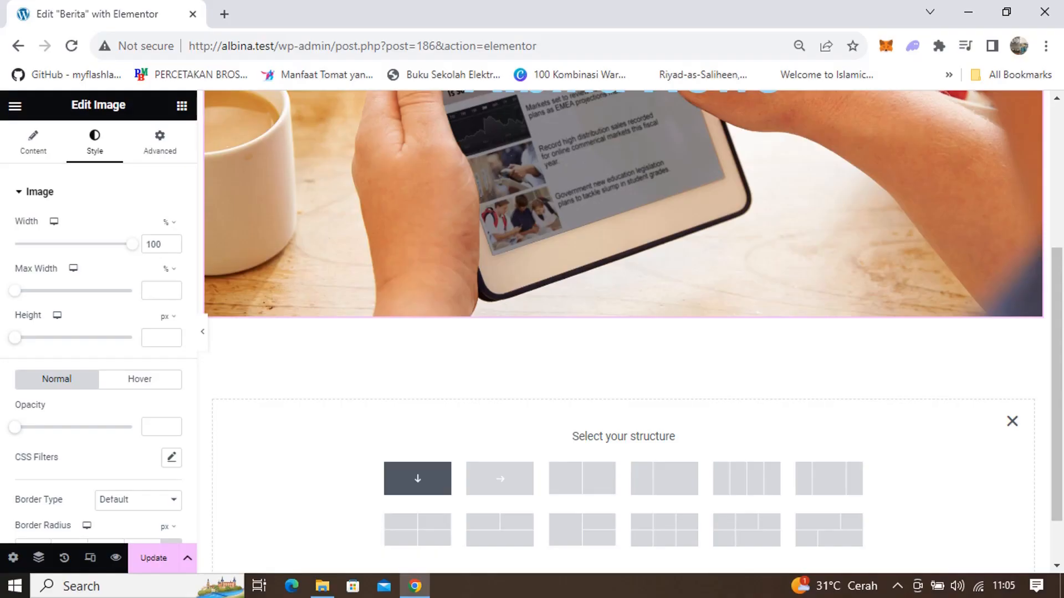
pyautogui.click(417, 478)
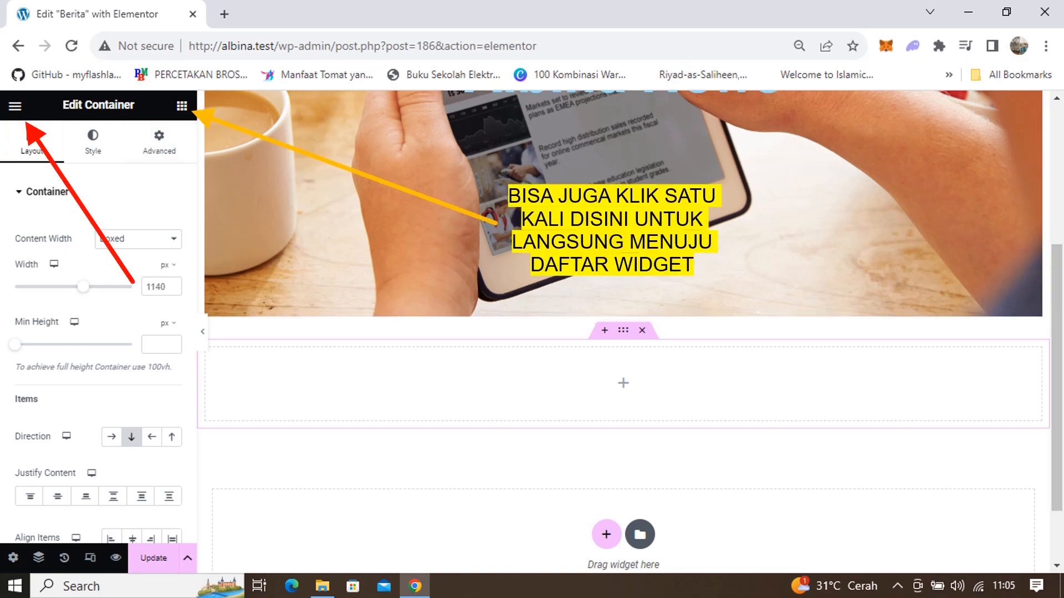
# Search the widget list for "sear" and place a Search Form widget in the new empty container.
pyautogui.click(15, 105)
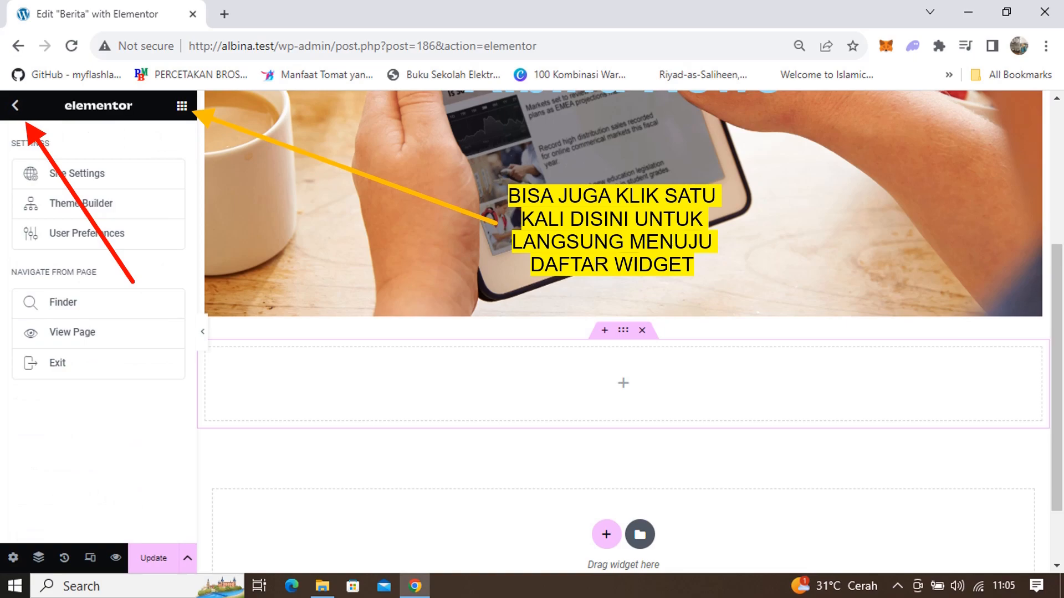
pyautogui.click(15, 106)
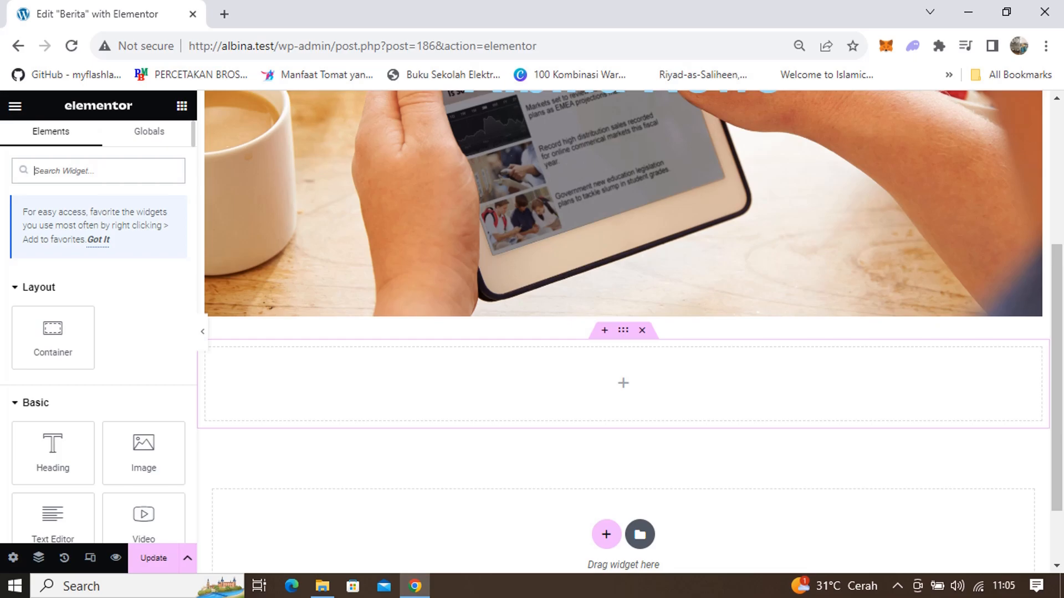
pyautogui.write('se')
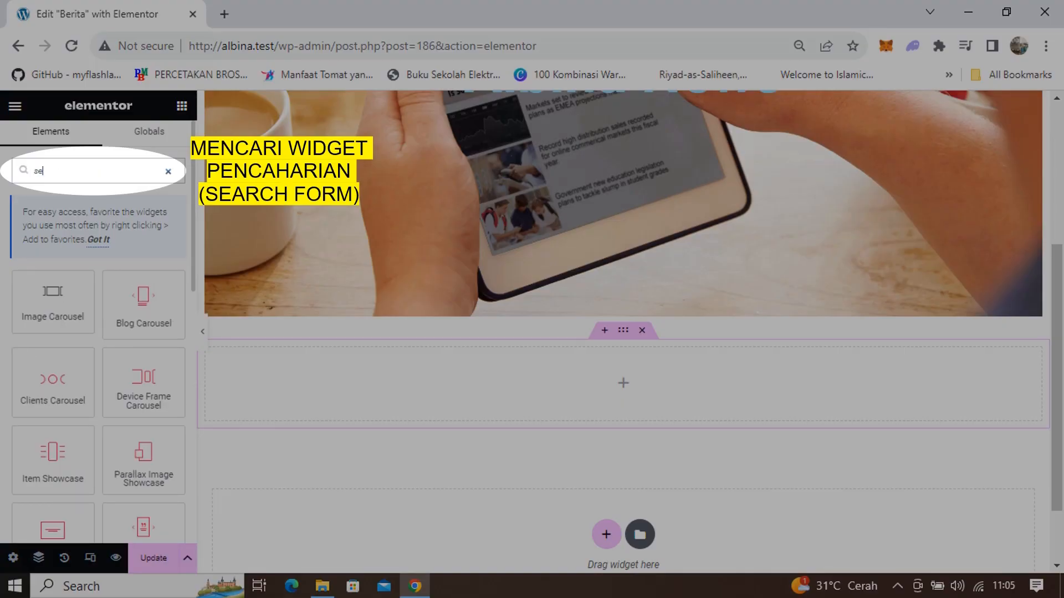
pyautogui.write('ar')
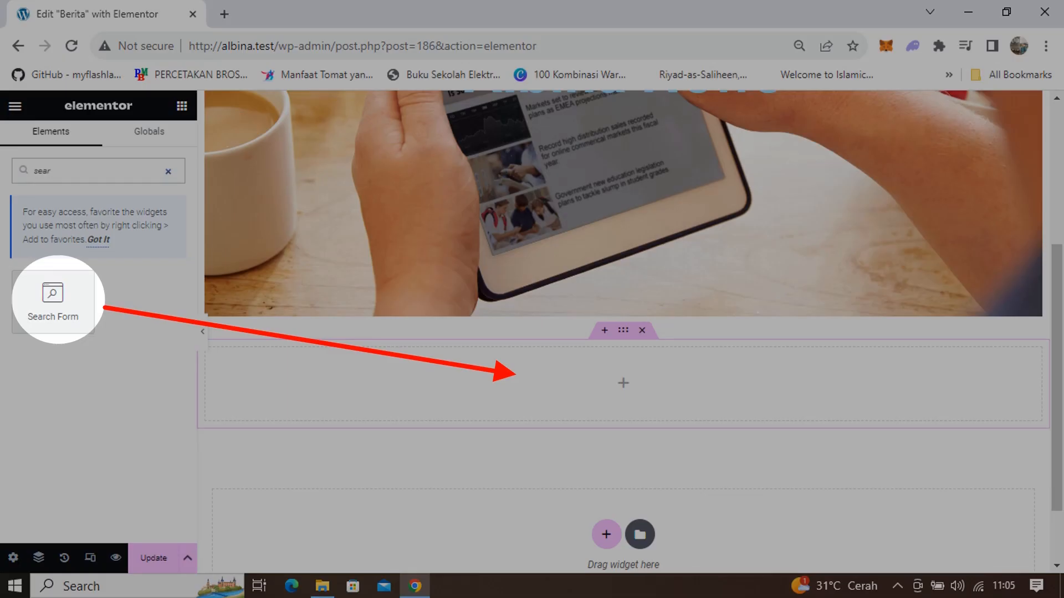
pyautogui.moveTo(52, 302); pyautogui.dragTo(567, 380)
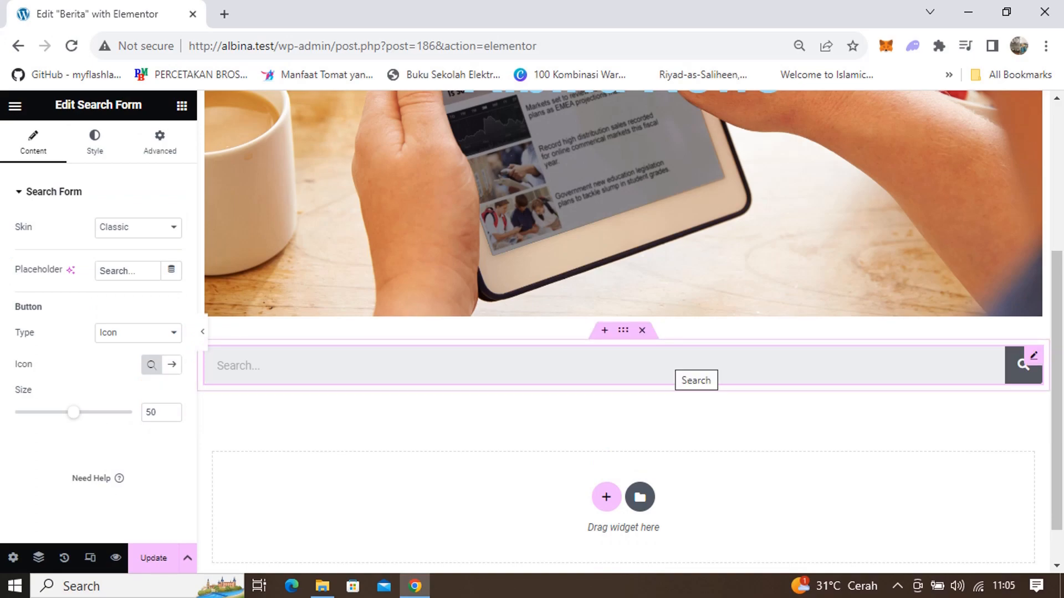
# Unlink the margin values of the container holding the search form and set its top margin to -40 px.
pyautogui.moveTo(1056, 366)
pyautogui.mouseDown()
pyautogui.moveTo(1056, 301)
pyautogui.moveTo(1057, 378)
pyautogui.mouseUp()
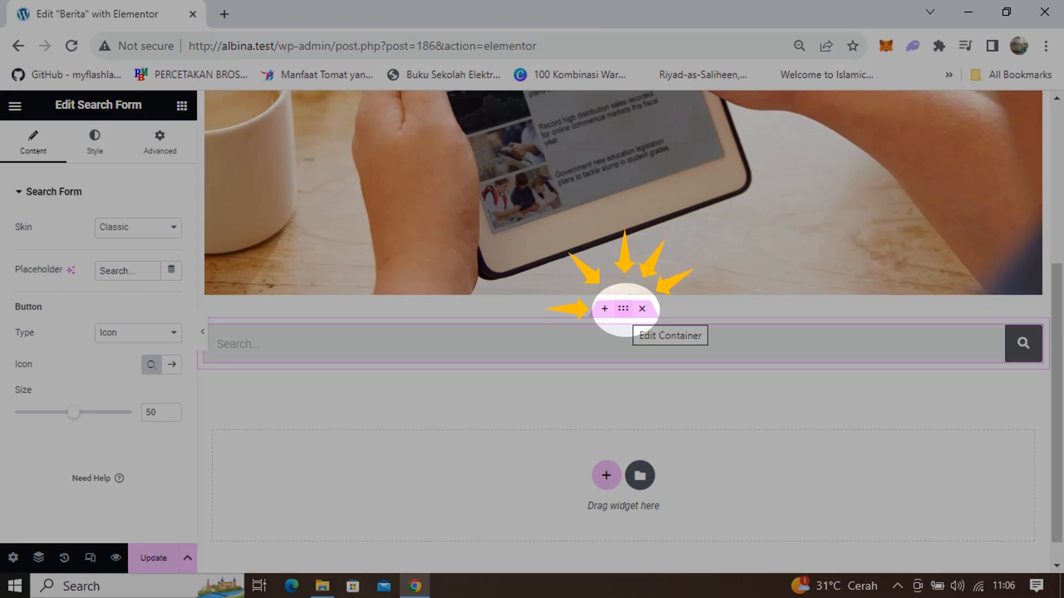
pyautogui.click(623, 309)
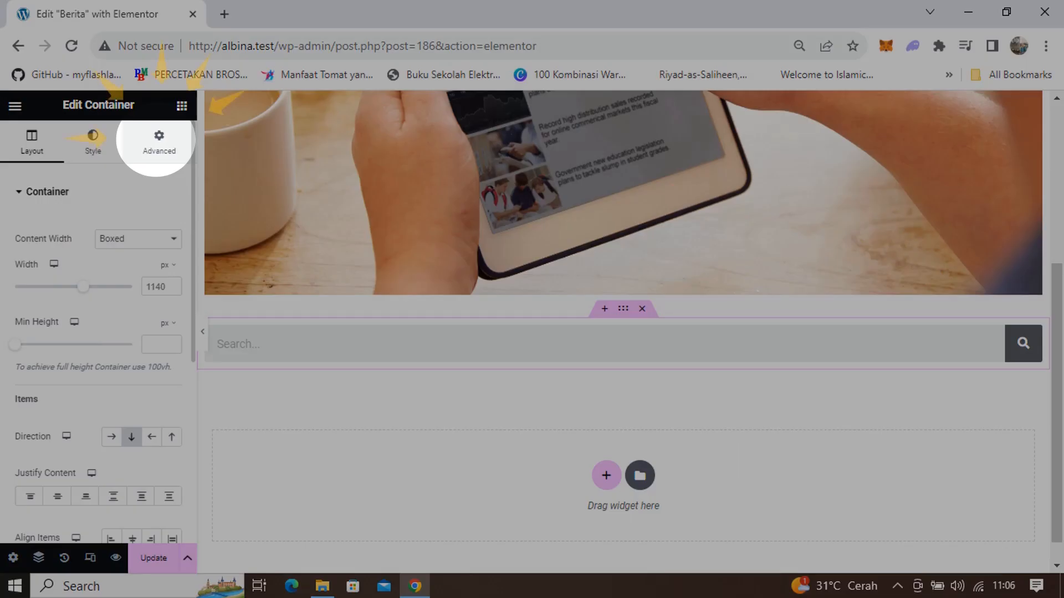
pyautogui.click(159, 143)
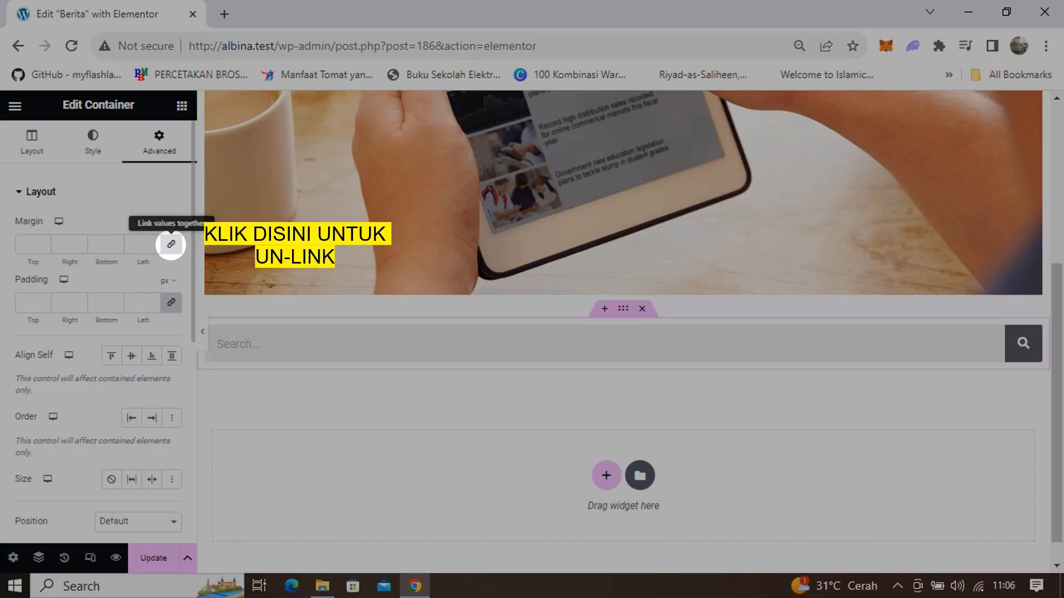
pyautogui.click(171, 245)
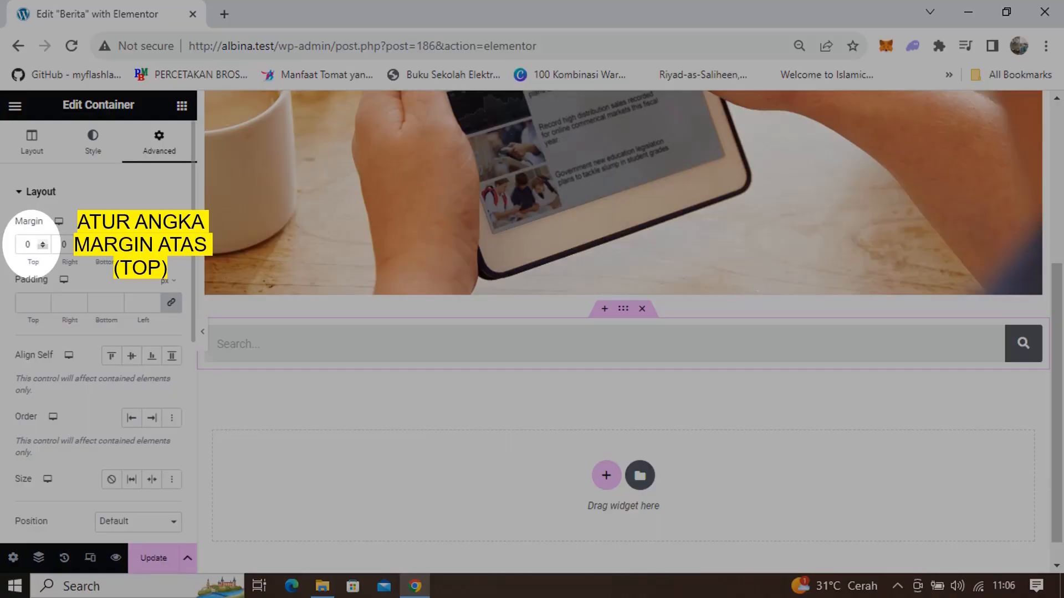
pyautogui.write('-2')
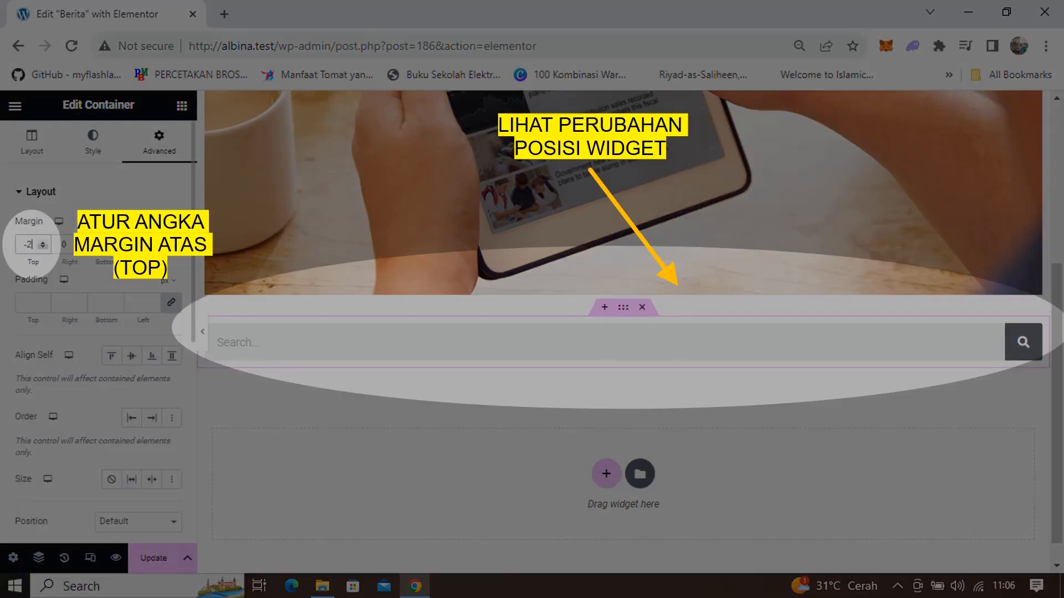
pyautogui.press('Down')
pyautogui.press('Down')
pyautogui.press('Down')
pyautogui.press('Down')
pyautogui.press('Down')
pyautogui.press('Down')
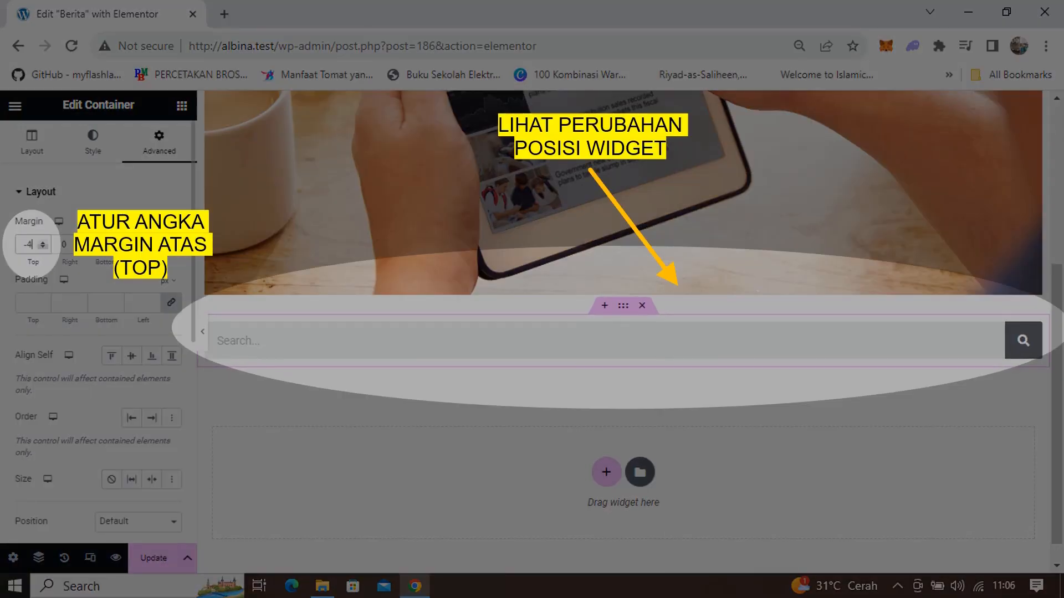
pyautogui.press('Down')
pyautogui.press('Down')
pyautogui.press('Down')
pyautogui.press('Down')
pyautogui.press('Down')
pyautogui.press('Down')
pyautogui.press('Down')
pyautogui.press('Down')
pyautogui.press('Down')
pyautogui.press('Down')
pyautogui.press('Down')
pyautogui.press('Down')
pyautogui.press('Down')
pyautogui.press('Down')
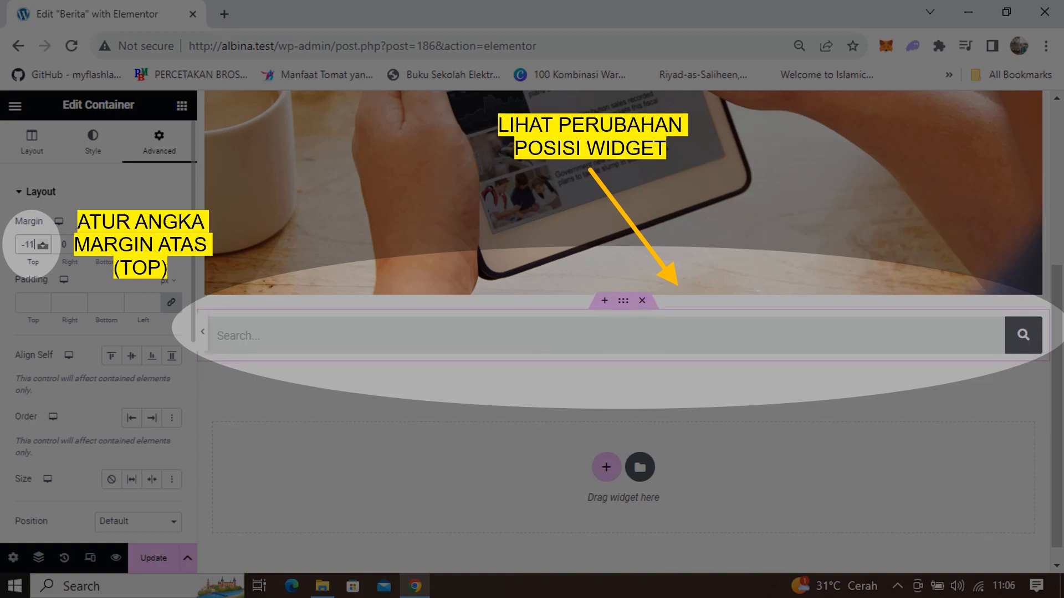
pyautogui.press('Down')
pyautogui.press('Down')
pyautogui.press('Down')
pyautogui.press('Down')
pyautogui.press('Down')
pyautogui.press('Down')
pyautogui.press('Down')
pyautogui.press('Down')
pyautogui.press('Down')
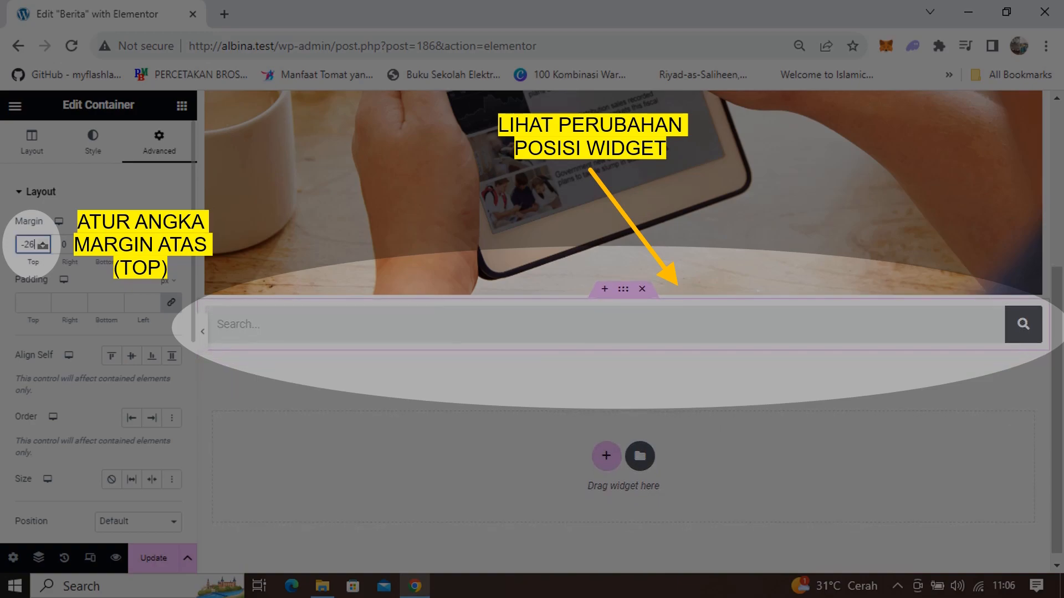
pyautogui.press('Down')
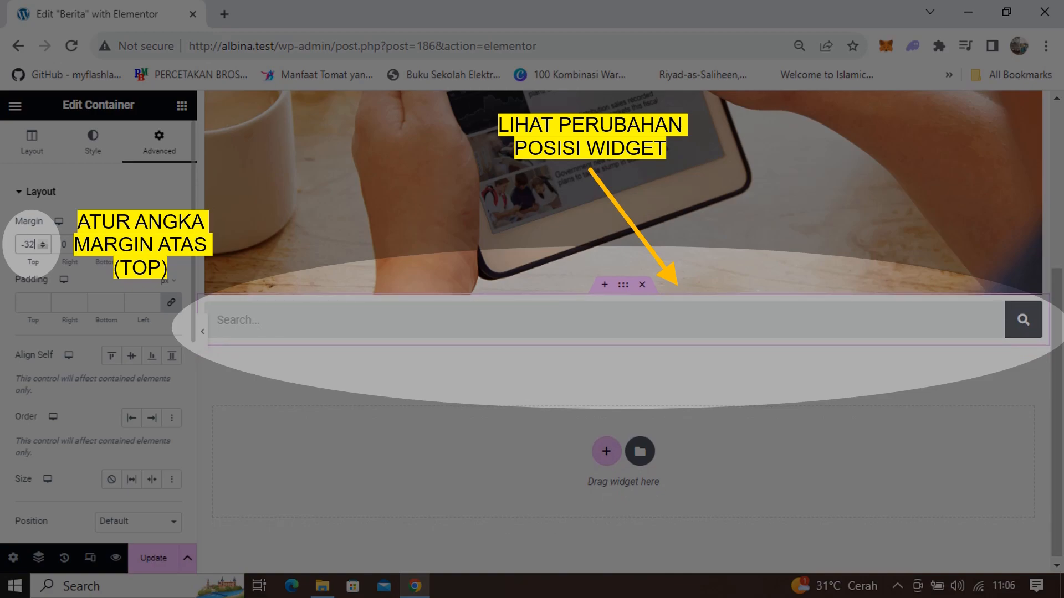
pyautogui.press('Down')
pyautogui.press('Down')
pyautogui.press('Down')
pyautogui.press('Down')
pyautogui.press('Down')
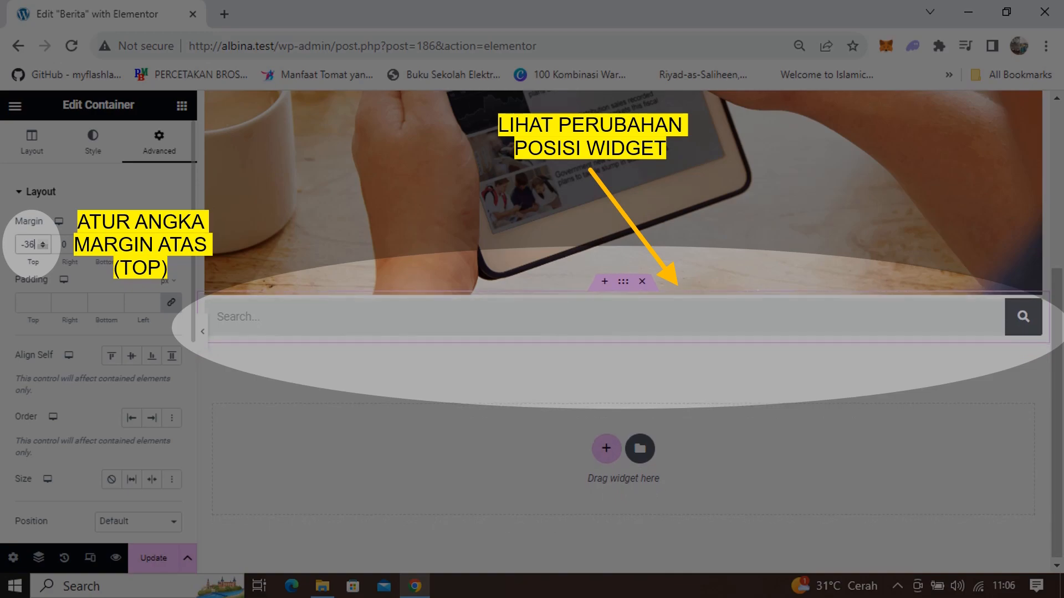
pyautogui.press('Down')
pyautogui.press('Down')
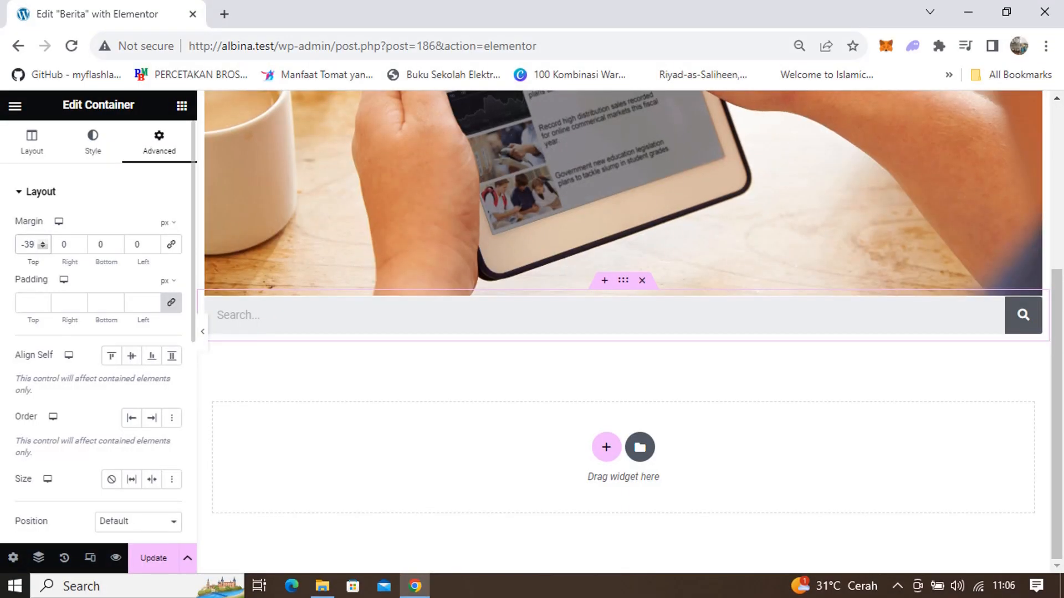
pyautogui.press('Down')
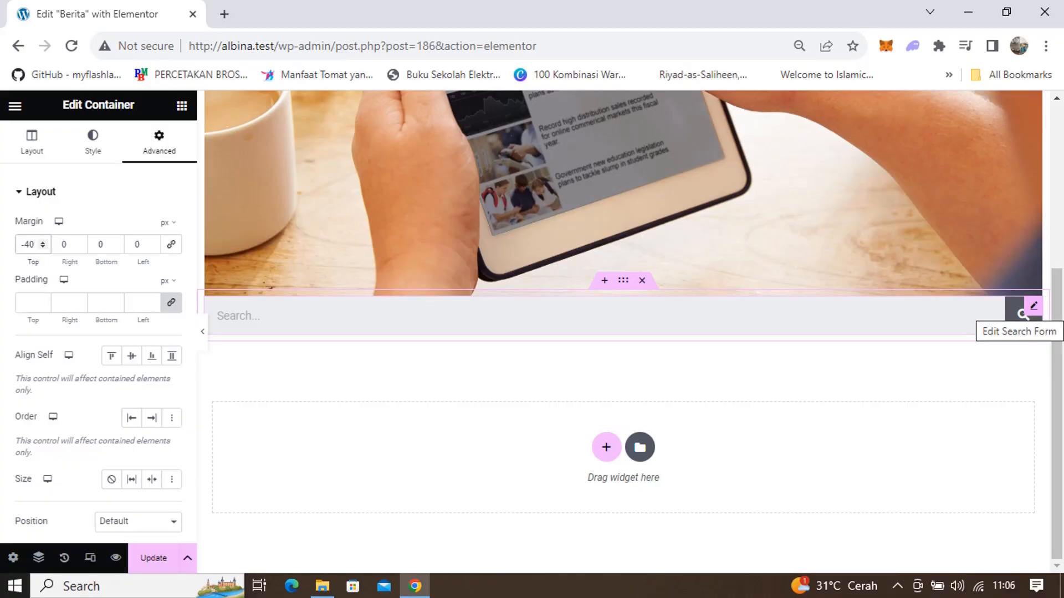
# Open the search form for editing, try the Minimal and Full Screen skins, and return the skin to Classic.
pyautogui.click(1033, 306)
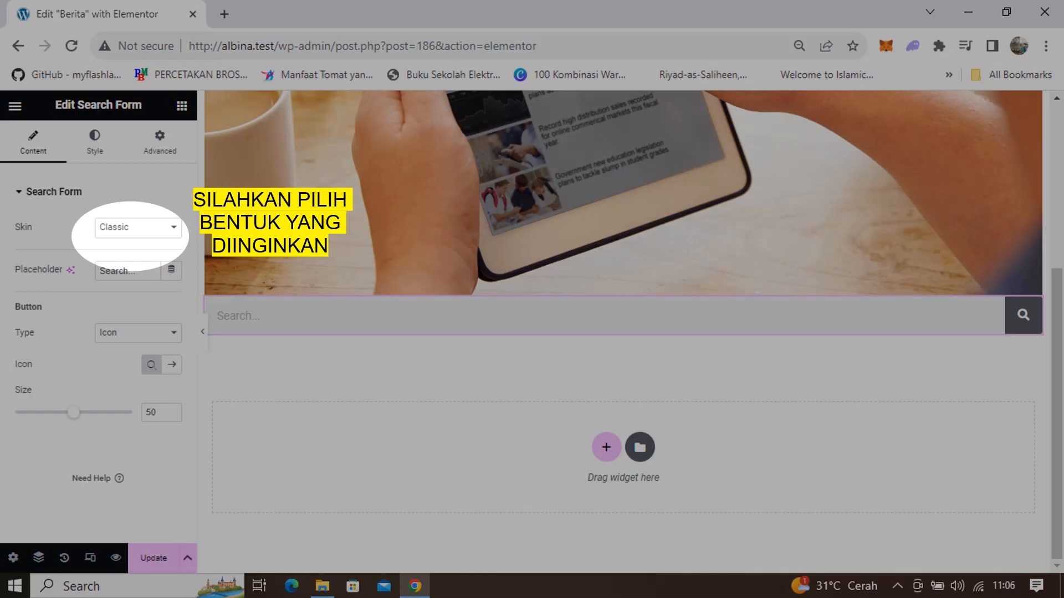
pyautogui.click(138, 227)
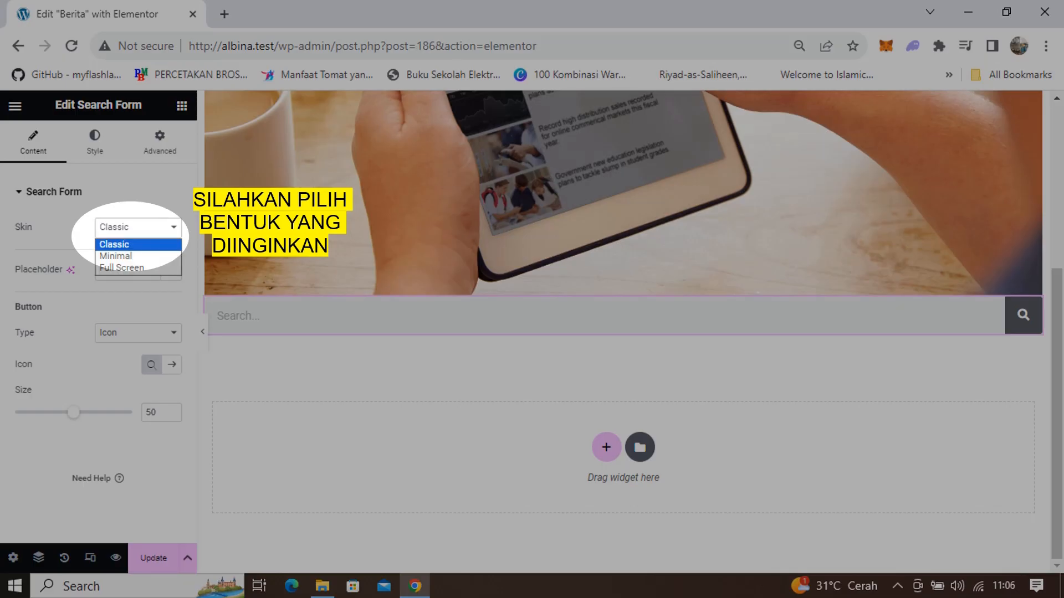
pyautogui.click(130, 252)
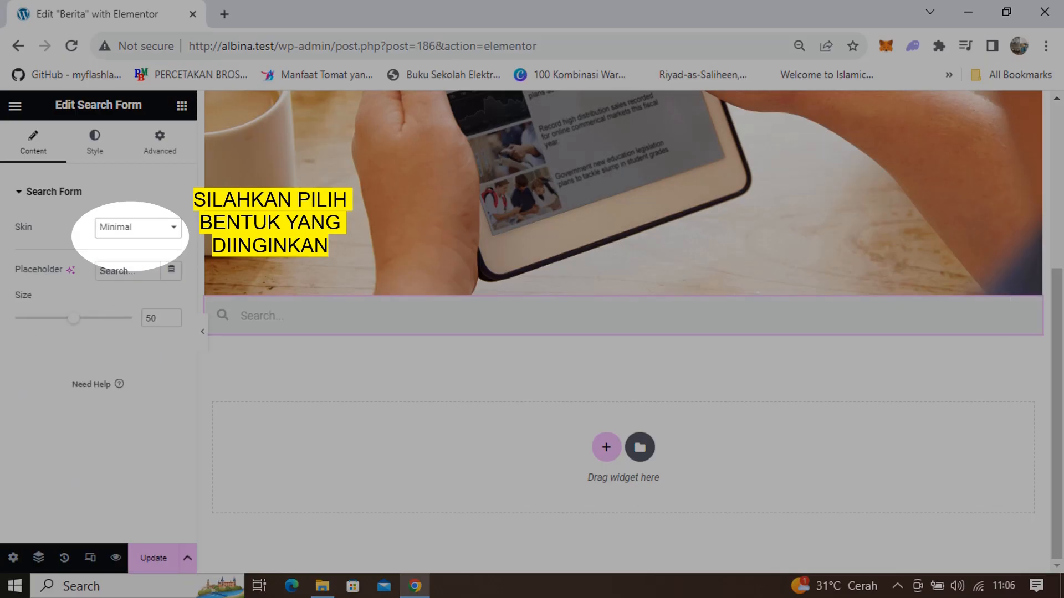
pyautogui.click(138, 227)
pyautogui.click(122, 268)
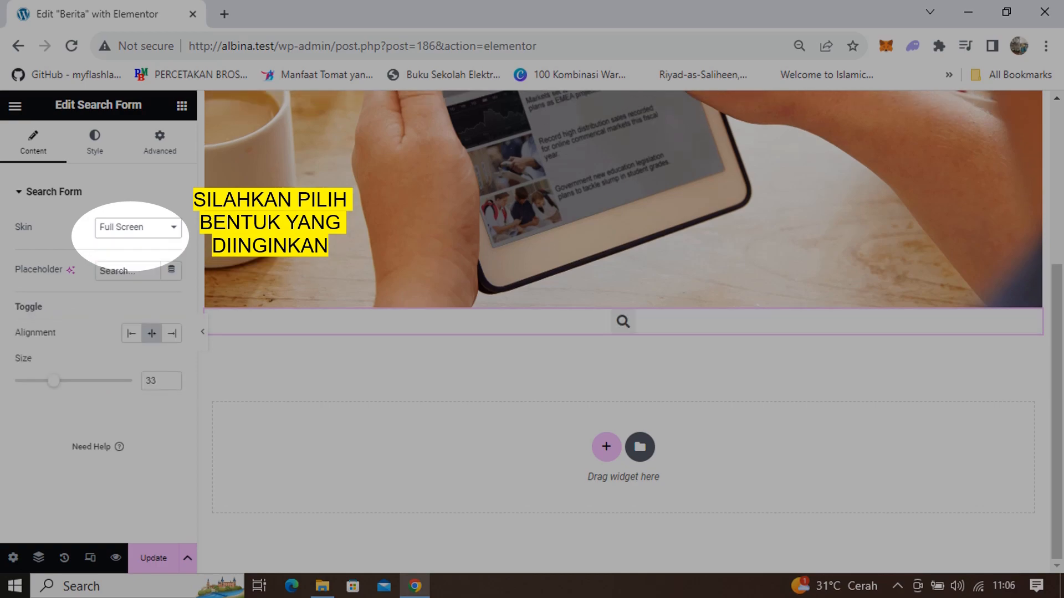
pyautogui.click(138, 227)
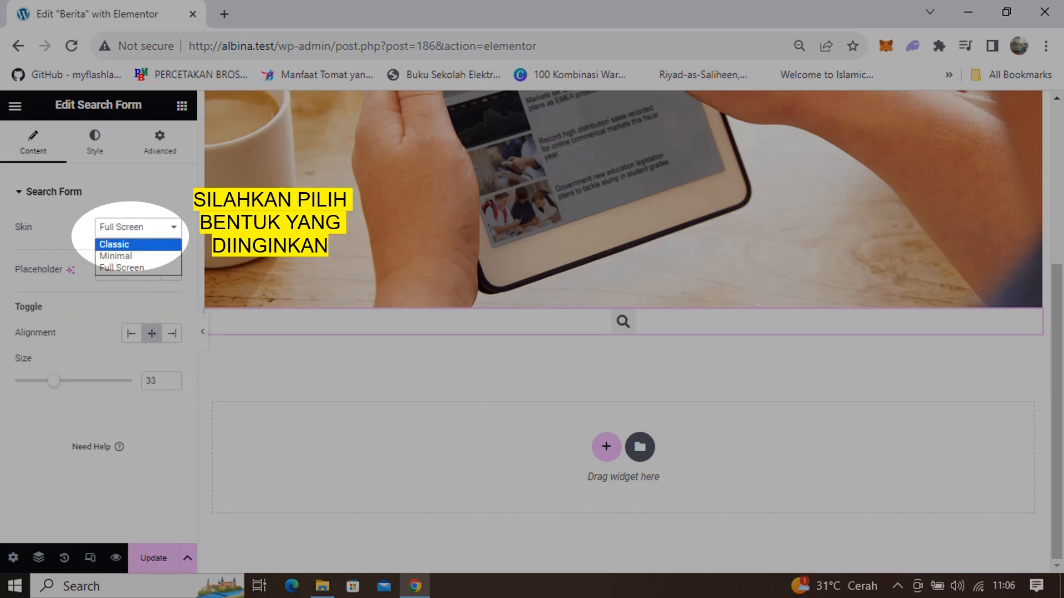
pyautogui.click(118, 240)
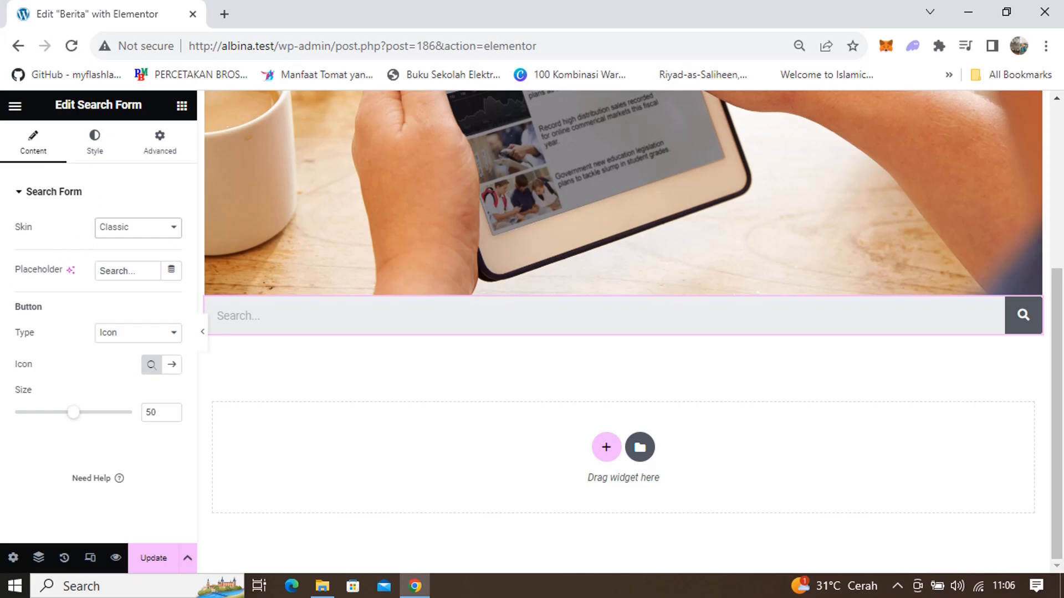
# Replace the search form's placeholder text with "Cari Berita...".
pyautogui.moveTo(138, 271); pyautogui.dragTo(98, 271)
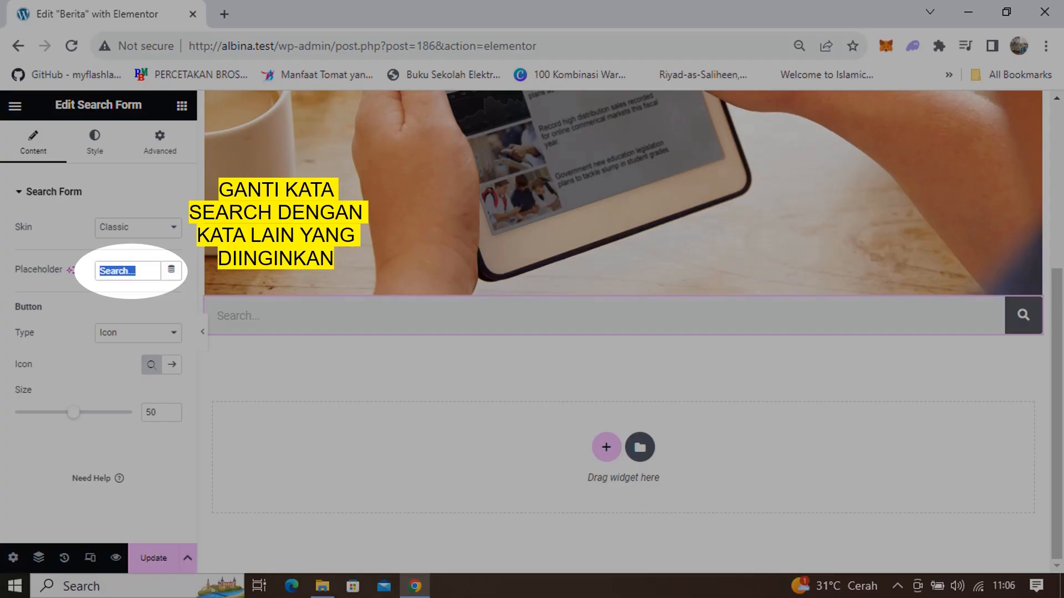
pyautogui.write('Cari Berita')
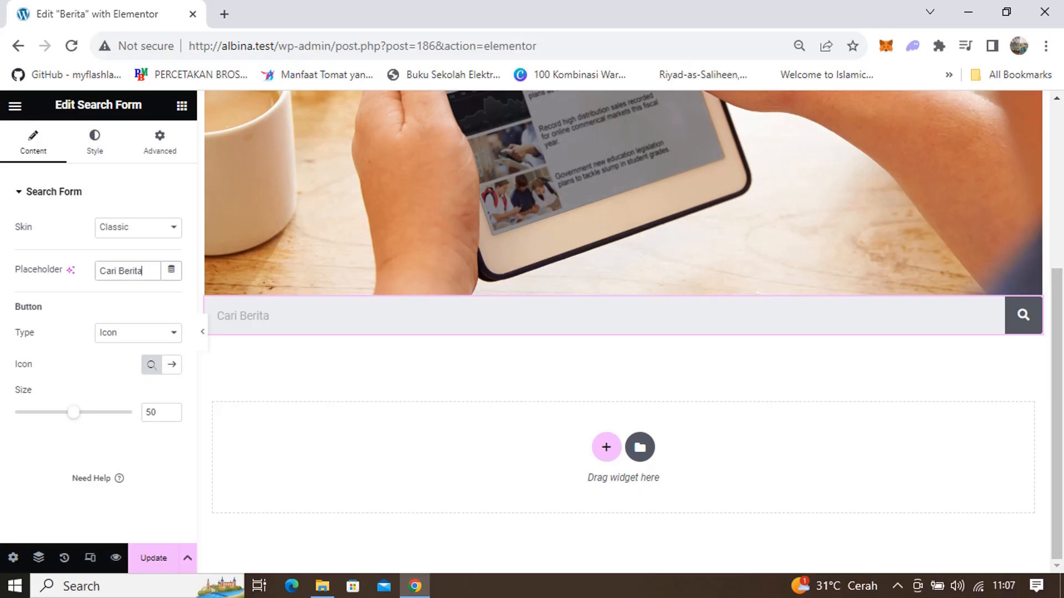
pyautogui.write('...')
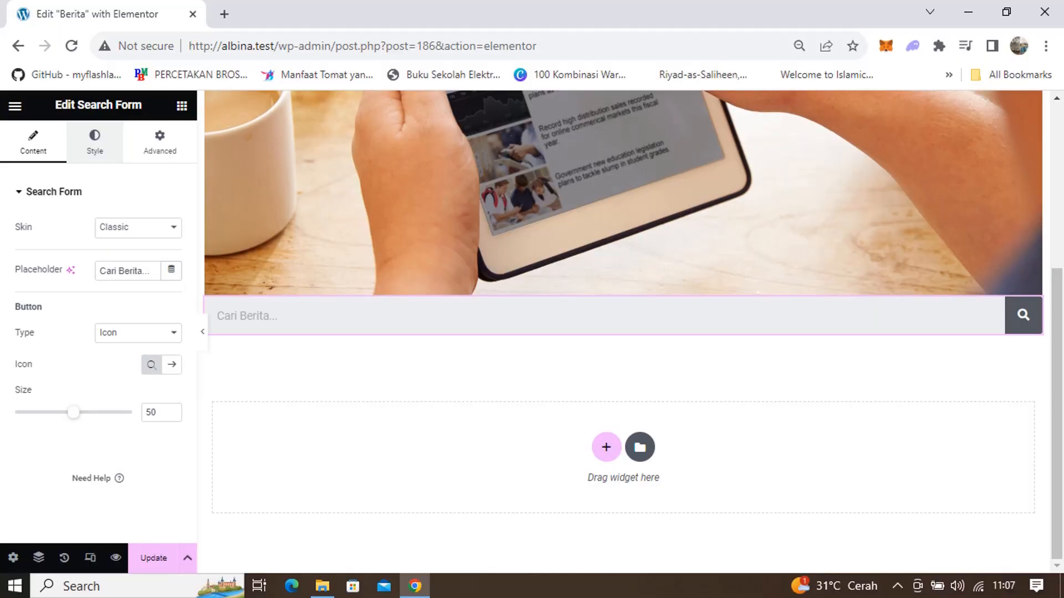
# Set the normal-state text color of the search form's input to the global Primary color #6EC1E4.
pyautogui.click(95, 143)
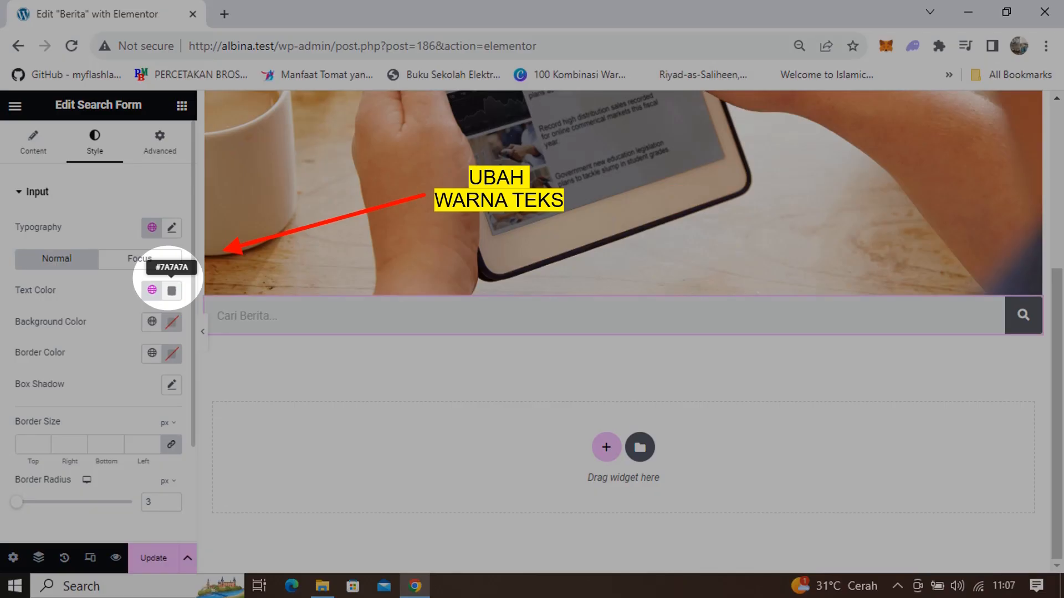
pyautogui.click(172, 291)
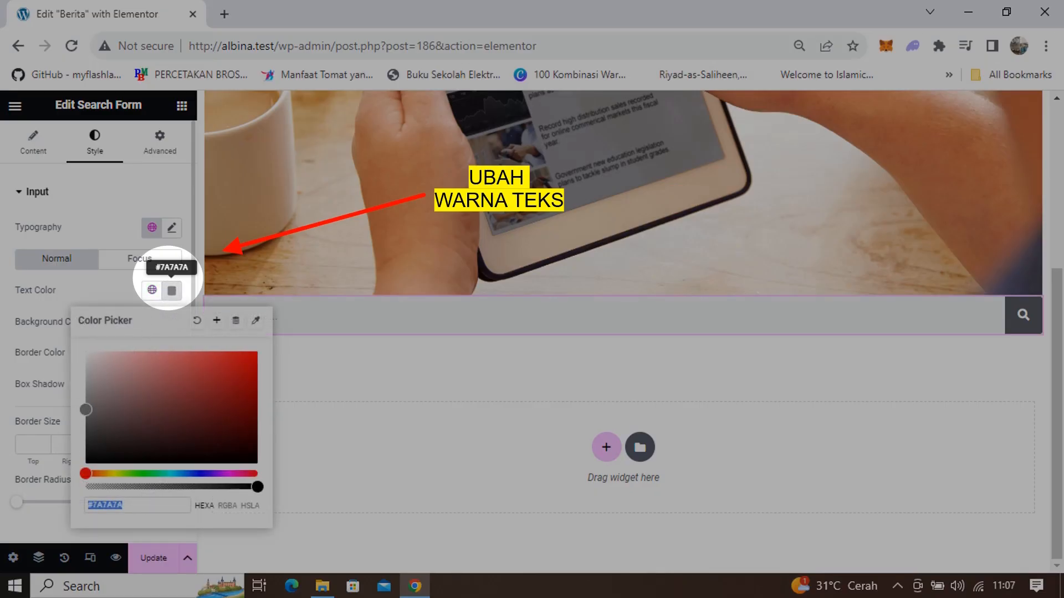
pyautogui.click(172, 290)
pyautogui.click(152, 290)
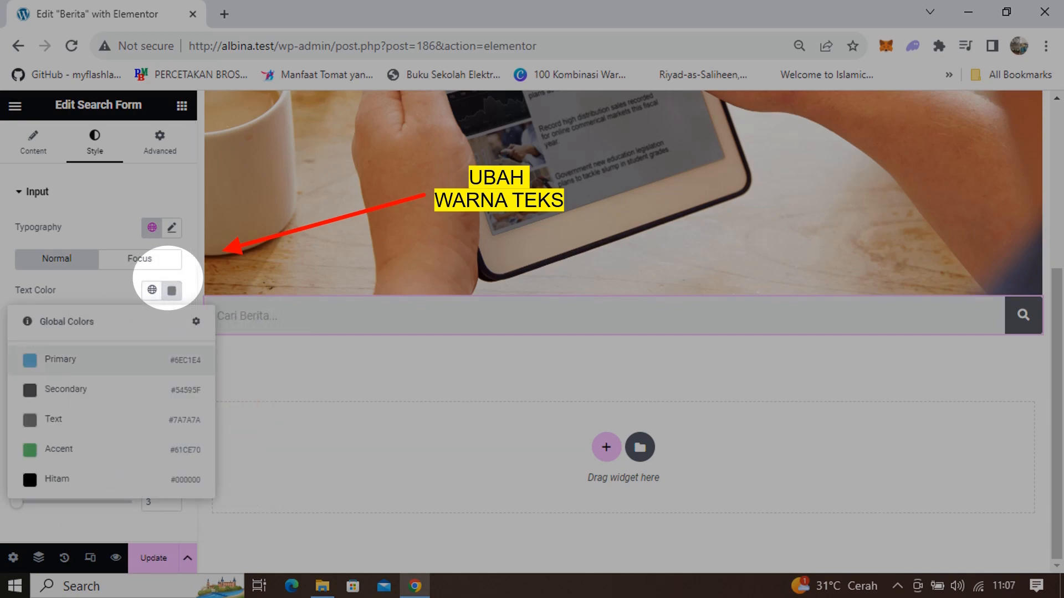
pyautogui.click(61, 360)
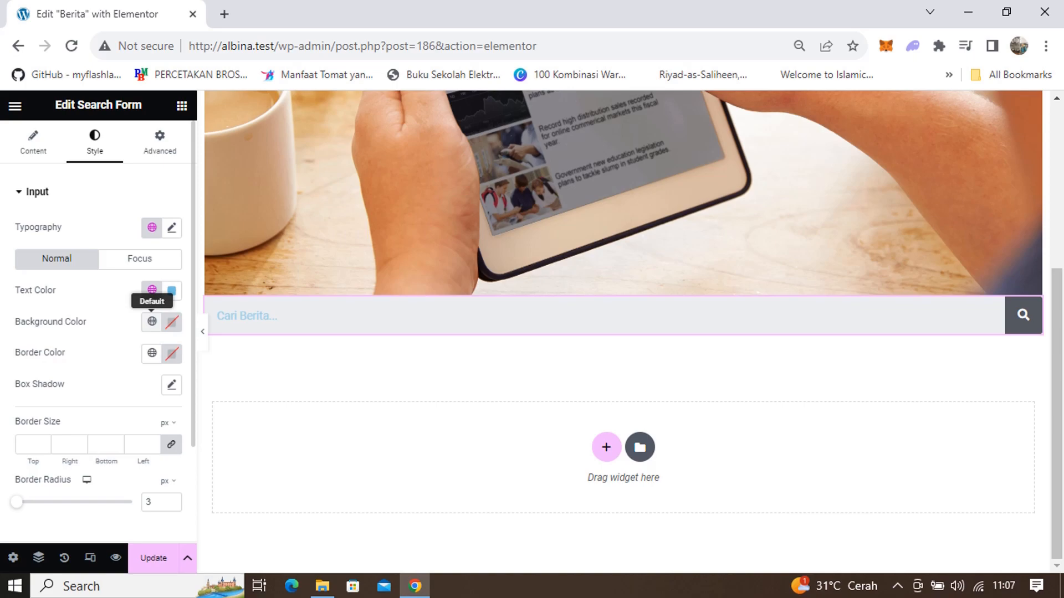
# Set the background color of the search form's input to the light blue-violet #9196FE.
pyautogui.click(152, 322)
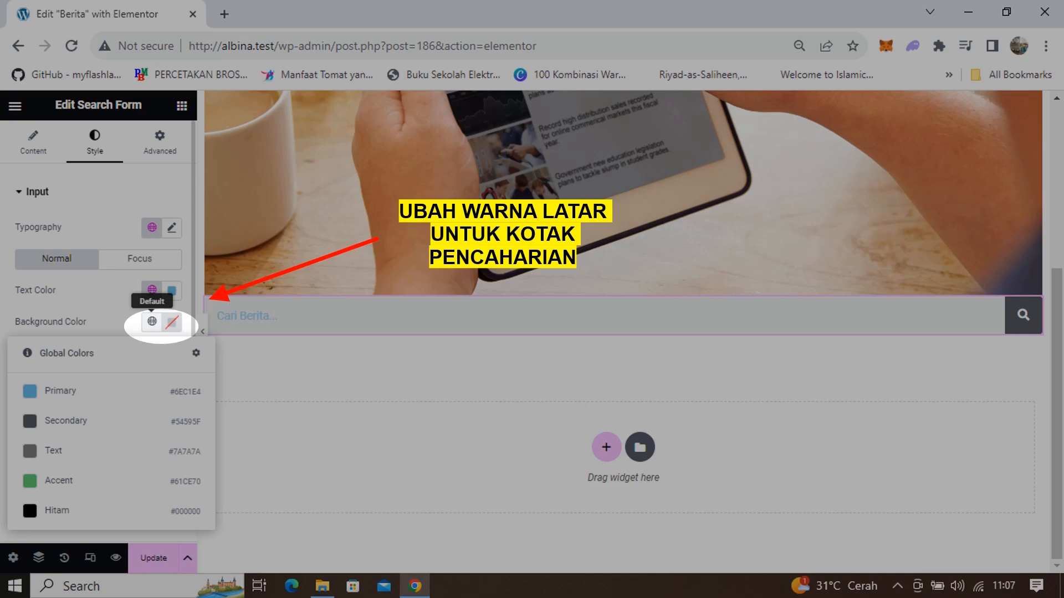
pyautogui.click(172, 322)
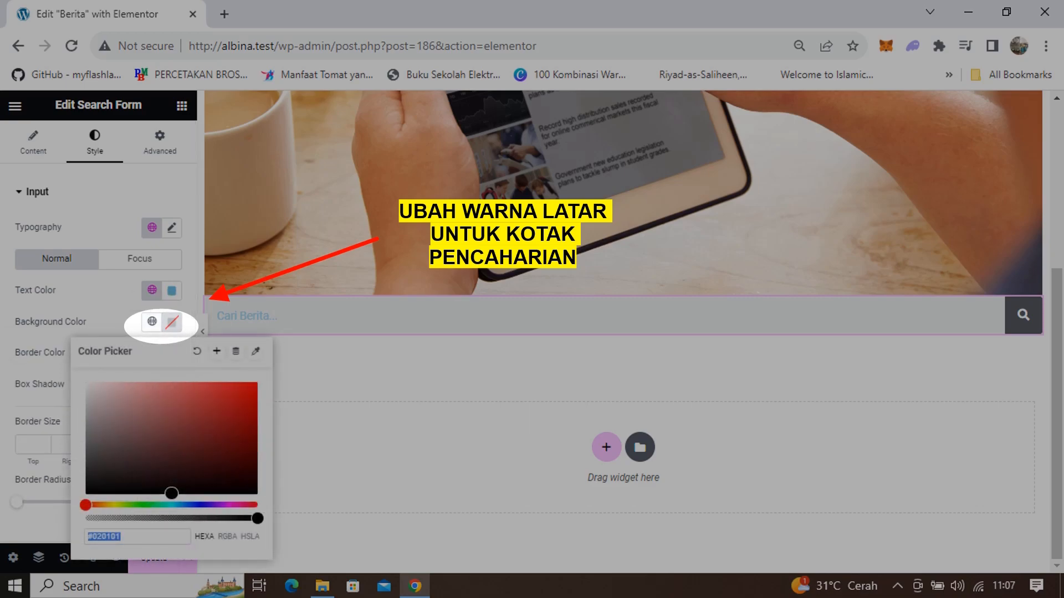
pyautogui.moveTo(85, 505); pyautogui.dragTo(198, 504)
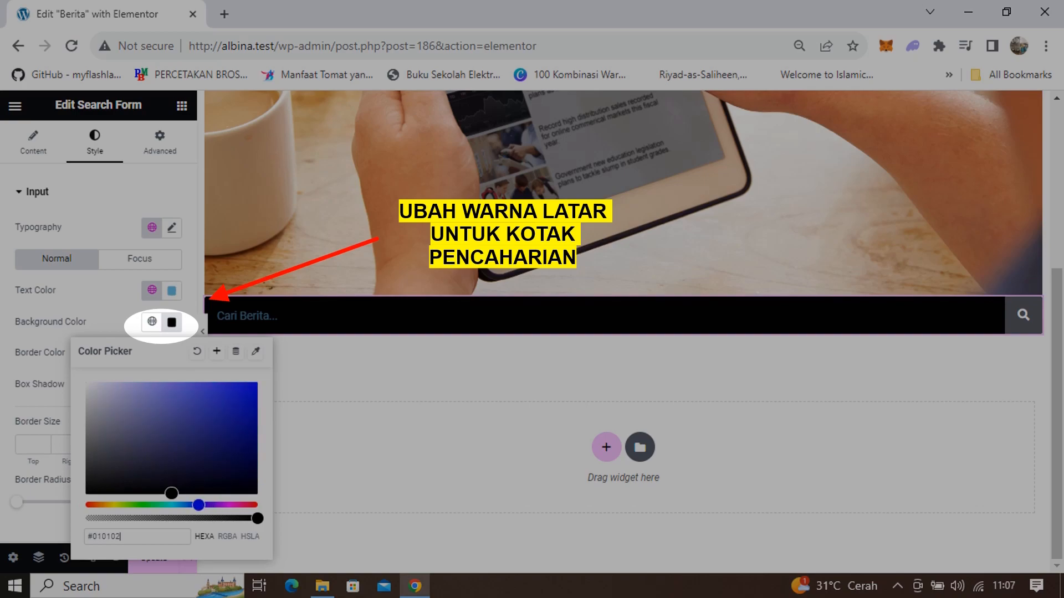
pyautogui.click(218, 400)
pyautogui.moveTo(219, 400); pyautogui.dragTo(162, 384)
pyautogui.moveTo(165, 384)
pyautogui.mouseDown()
pyautogui.moveTo(150, 398)
pyautogui.moveTo(160, 383)
pyautogui.mouseUp()
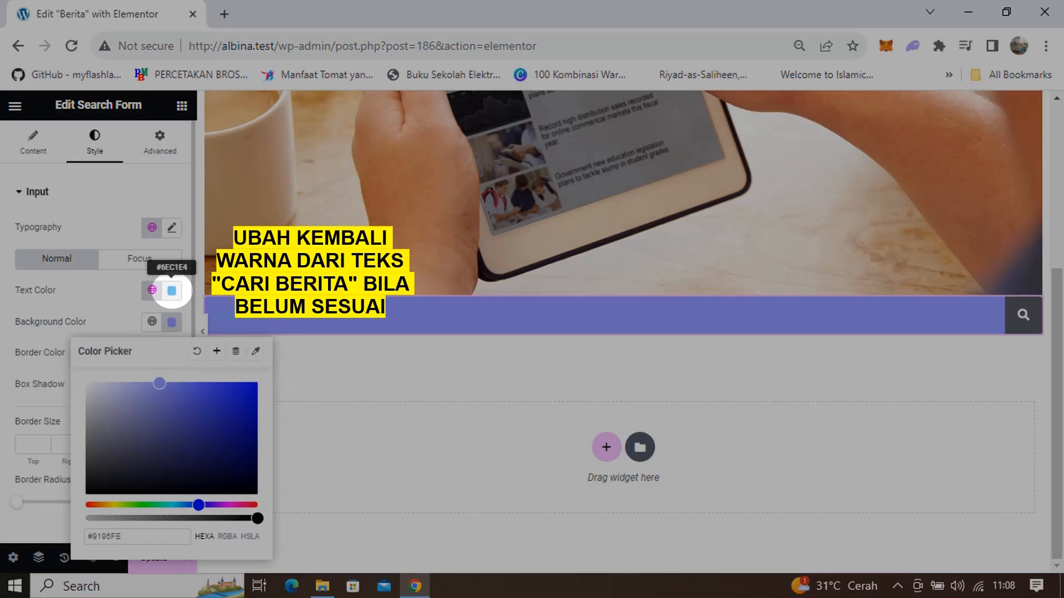
# Change the search input's text color to the darker blue #287B9F.
pyautogui.click(172, 291)
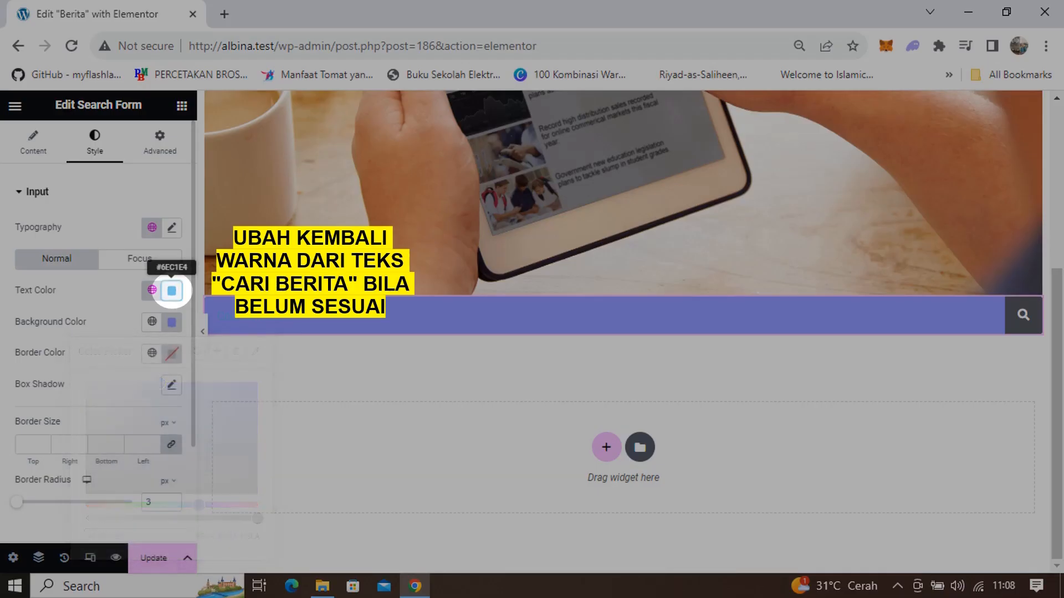
pyautogui.write('#297DA0')
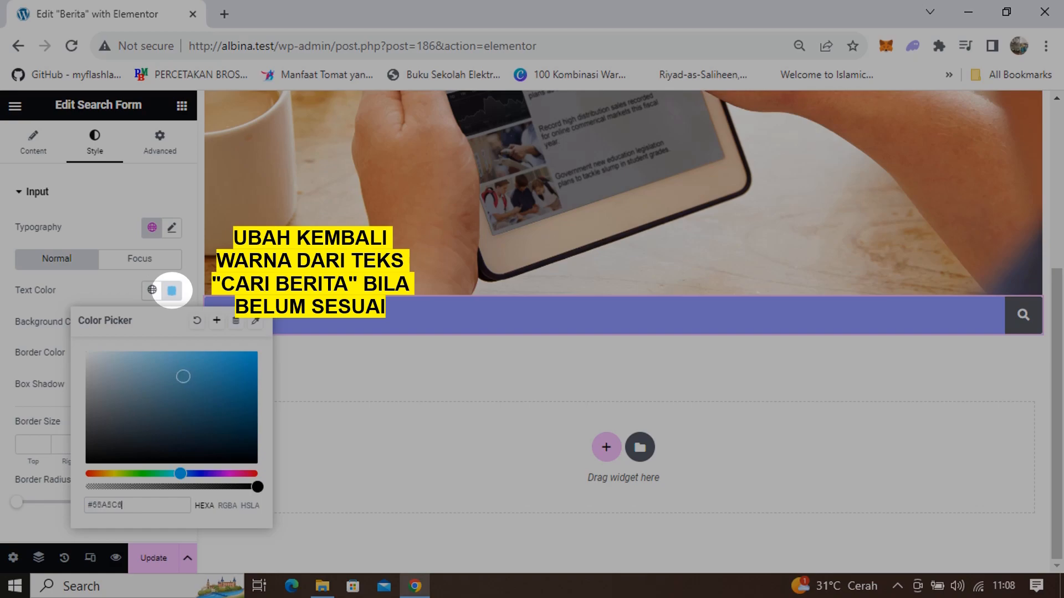
pyautogui.moveTo(213, 393); pyautogui.dragTo(214, 393)
pyautogui.click(171, 291)
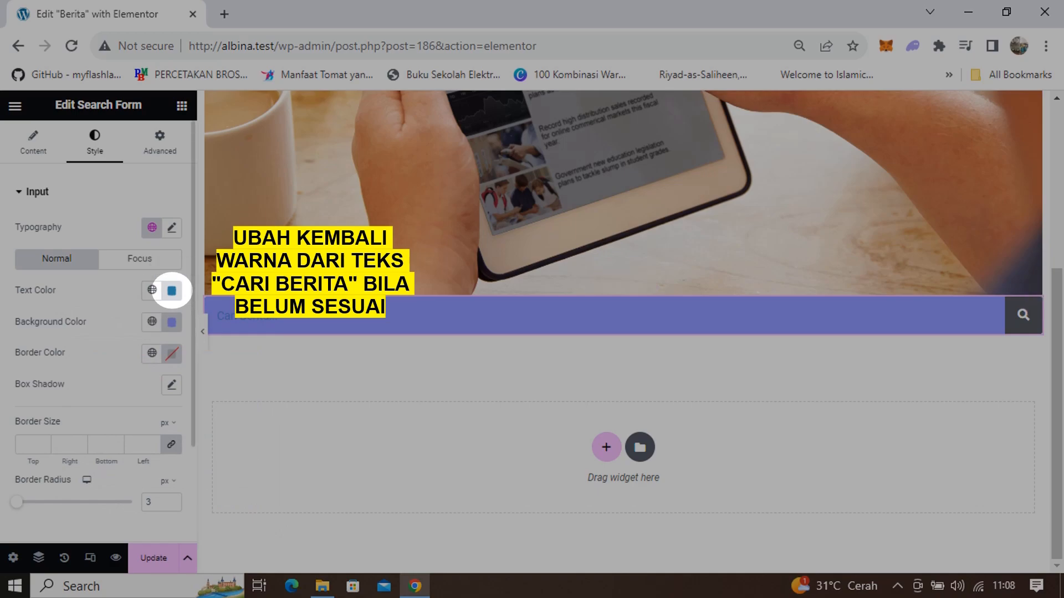
# Change the search input's text color to a near-white shade.
pyautogui.click(172, 291)
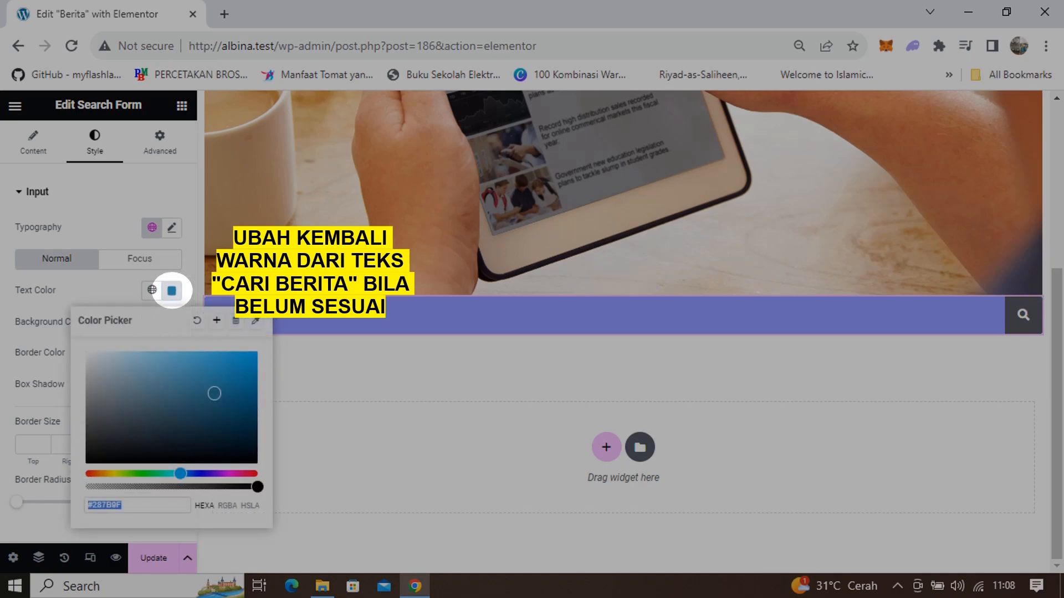
pyautogui.write('#EAF6F9')
pyautogui.moveTo(96, 355); pyautogui.dragTo(85, 353)
pyautogui.click(172, 290)
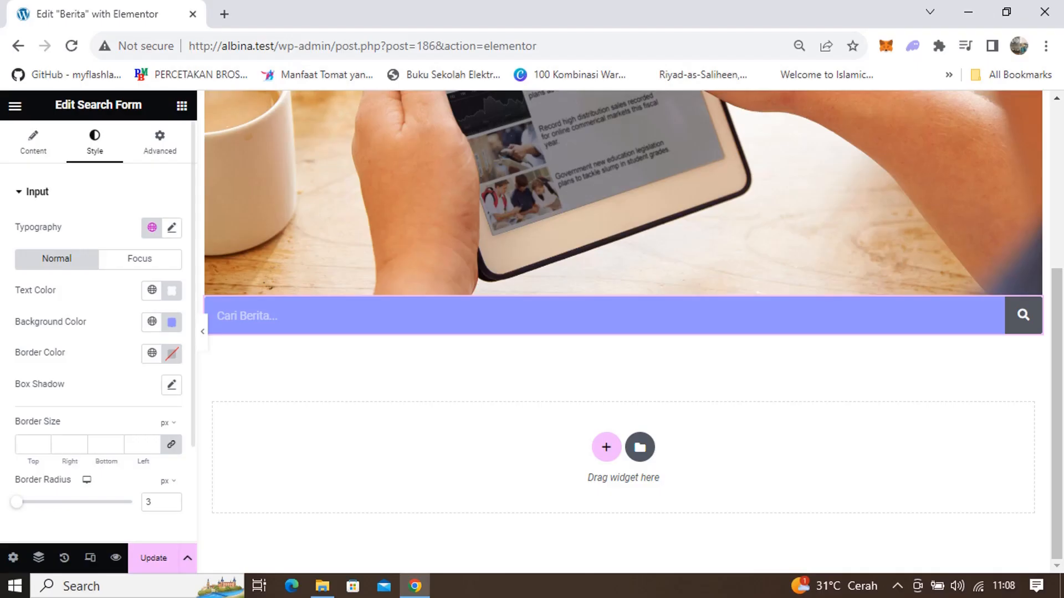
# Change the search input's background color to #7B81FB.
pyautogui.click(172, 323)
pyautogui.write('#7B81F8')
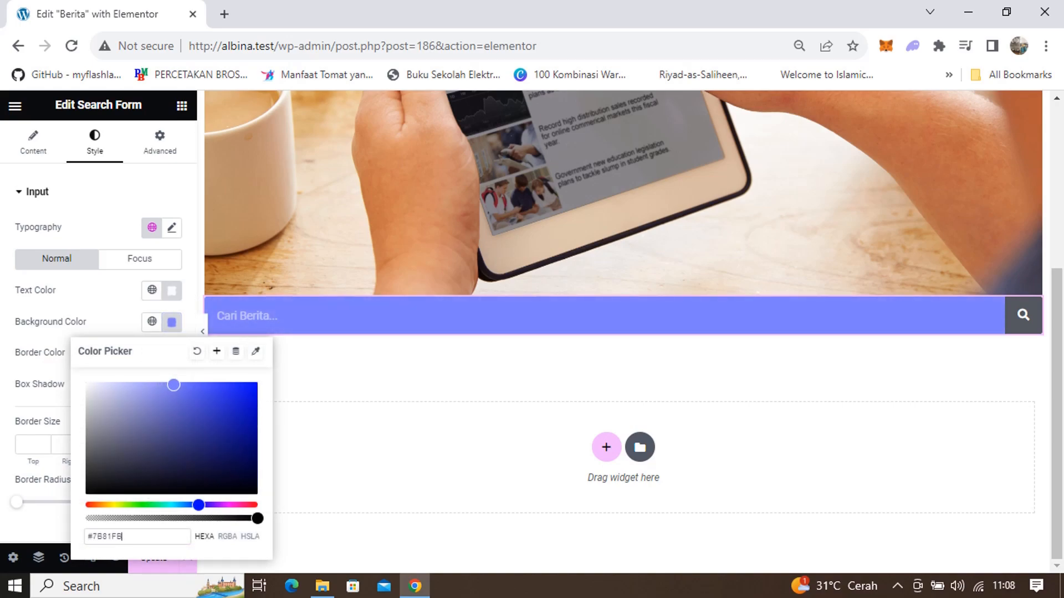
pyautogui.press('Return')
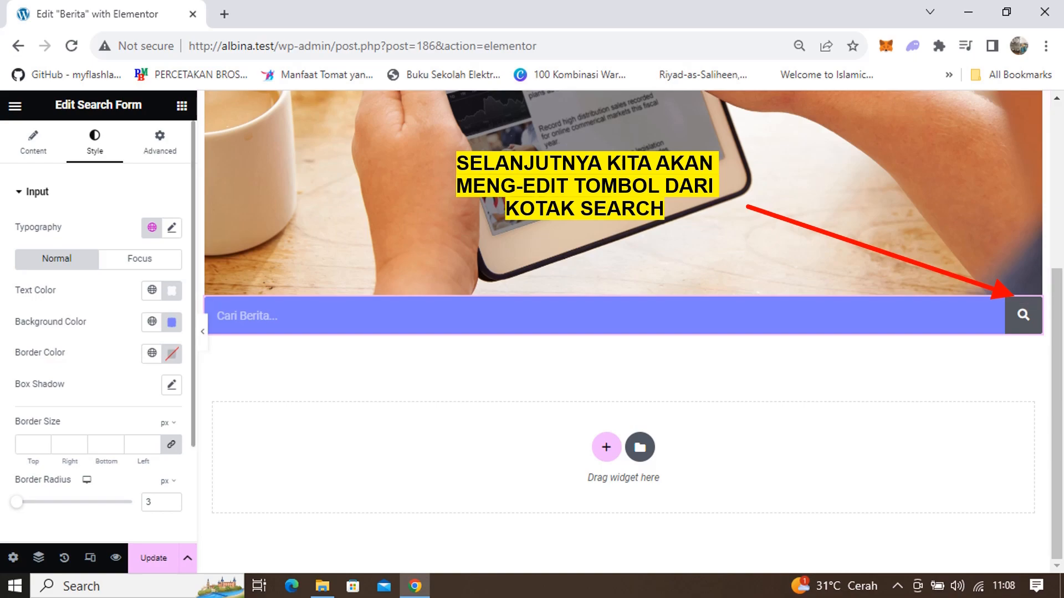
# Set the normal-state background color of the search form's button to dark blue #03479A.
pyautogui.scroll(-2, 98, 332)
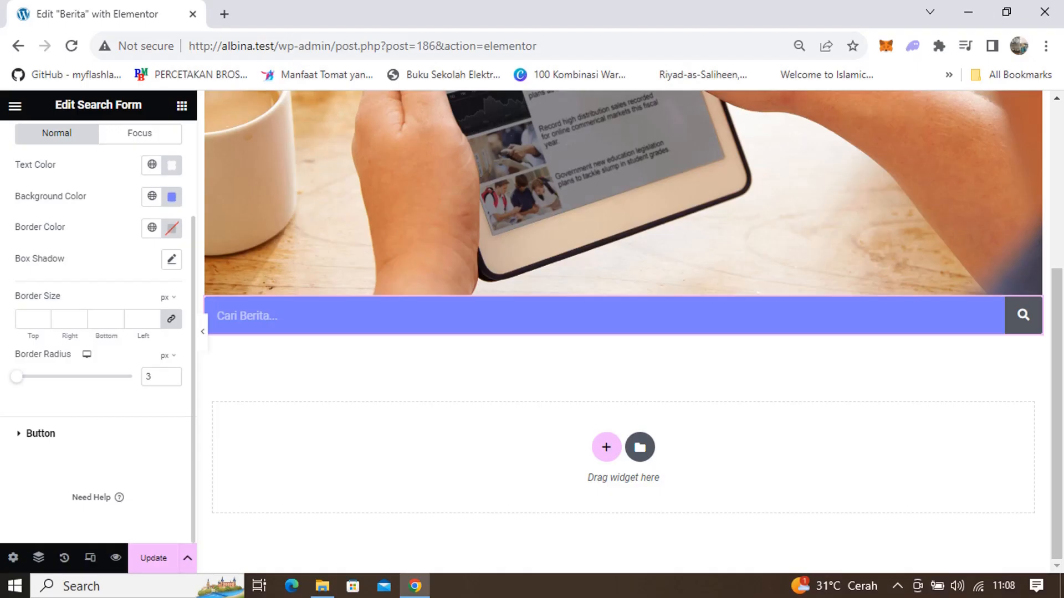
pyautogui.click(40, 433)
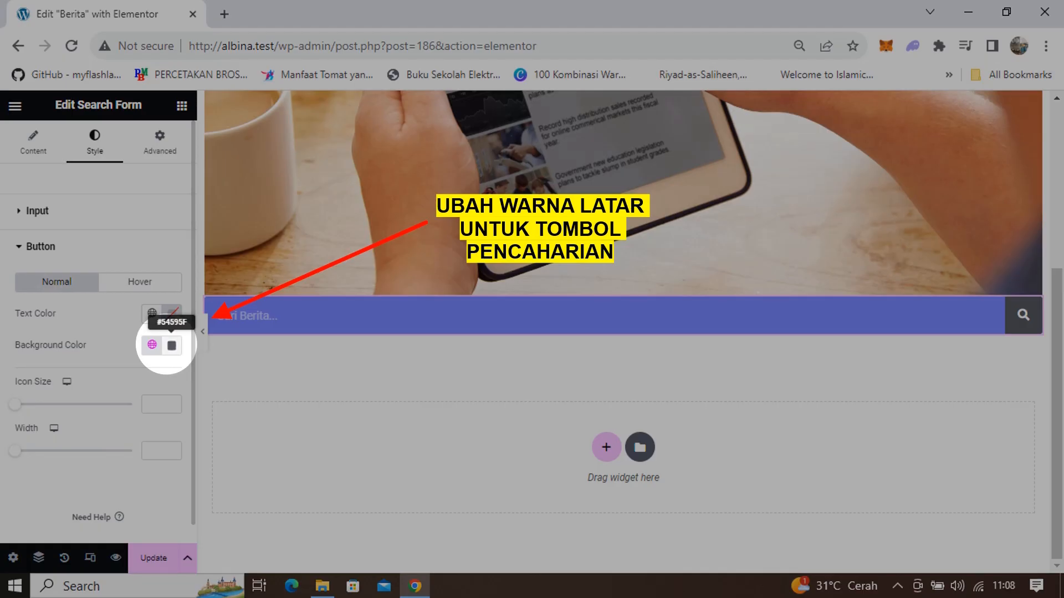
pyautogui.click(172, 345)
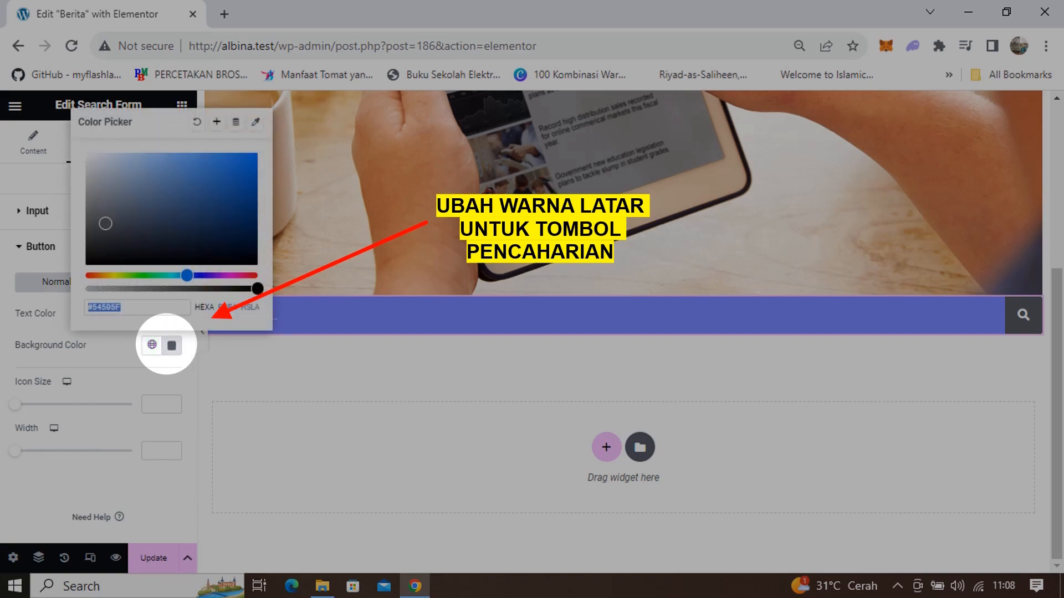
pyautogui.moveTo(105, 223); pyautogui.dragTo(254, 198)
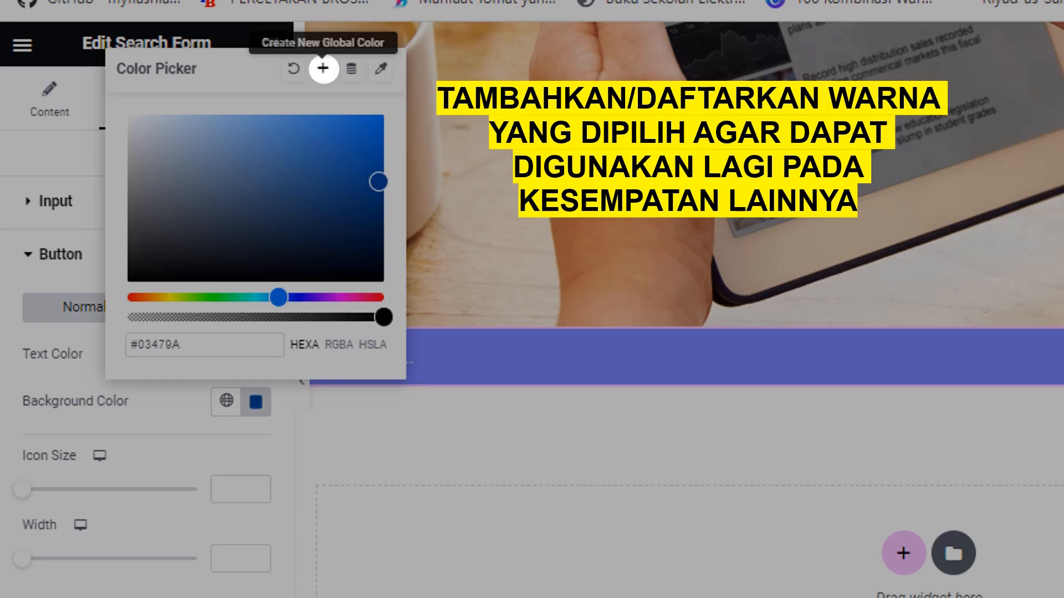
# Save the button's dark blue background color as a new global color named Biru Tua.
pyautogui.click(323, 68)
pyautogui.moveTo(736, 390); pyautogui.dragTo(631, 390)
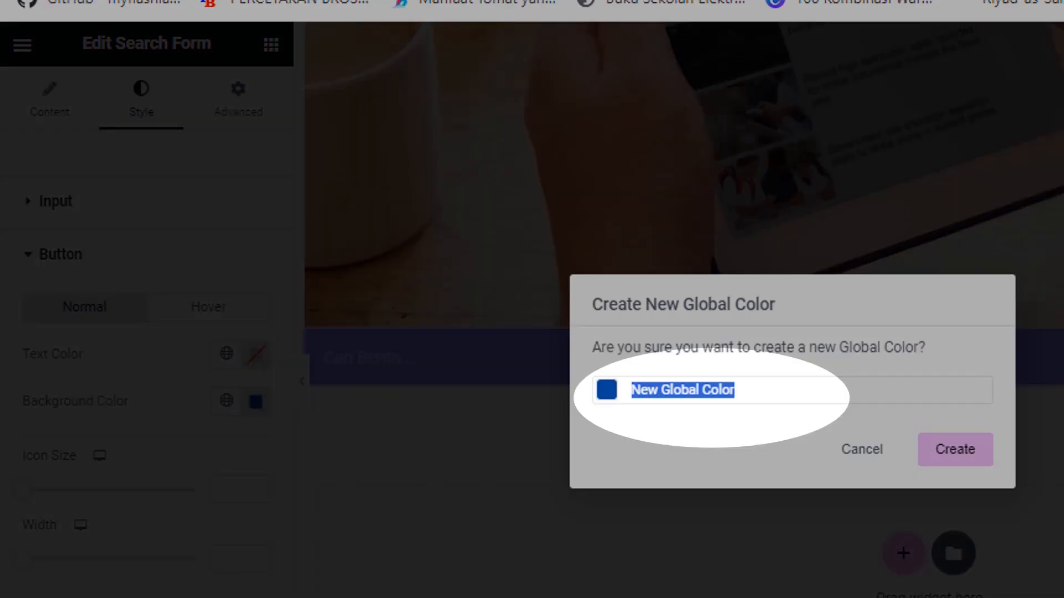
pyautogui.write('Biru')
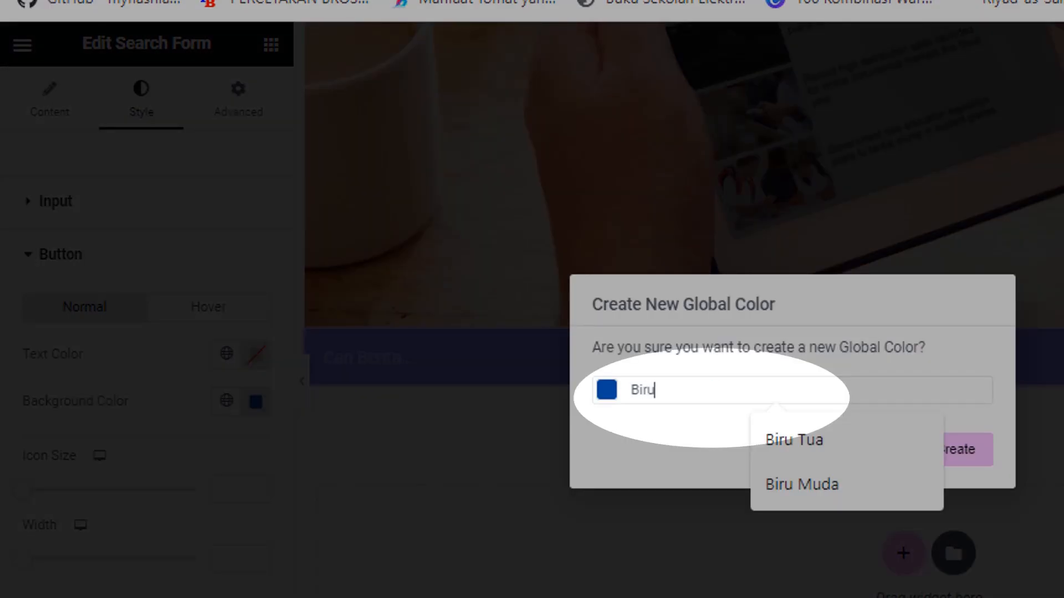
pyautogui.write(' Tua')
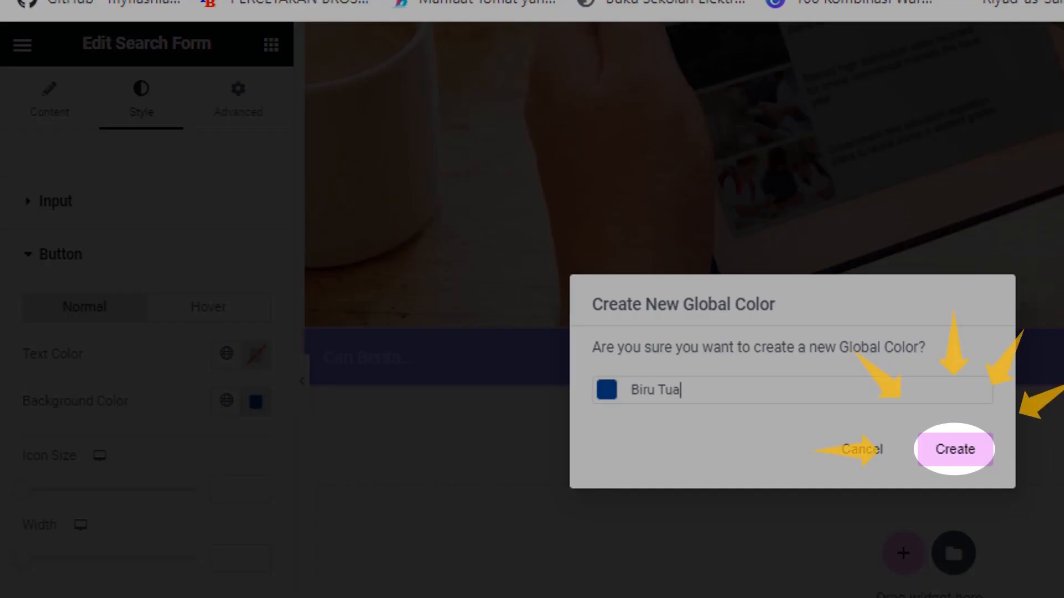
pyautogui.click(955, 449)
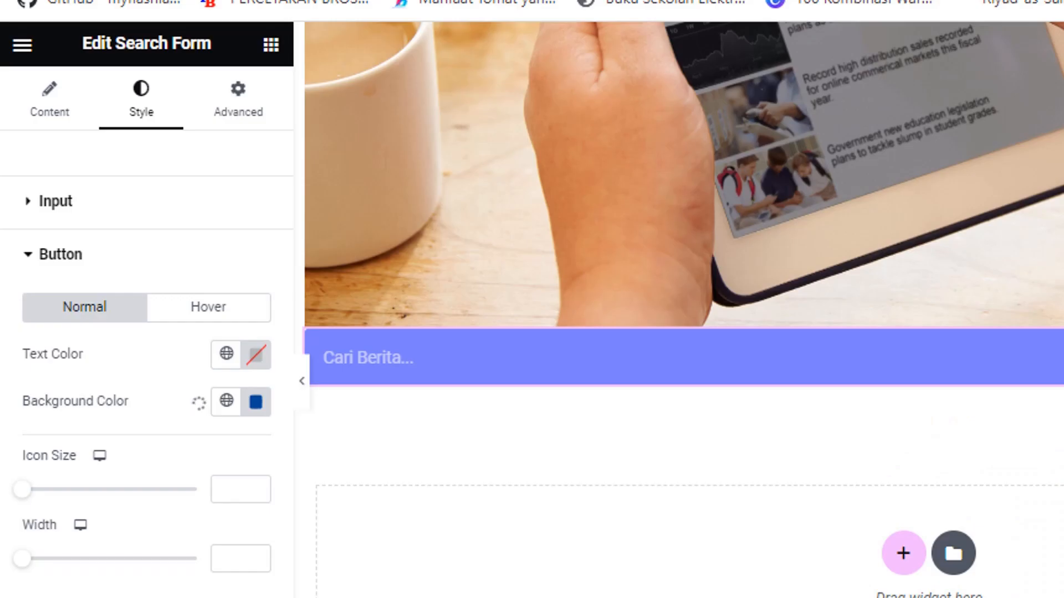
pyautogui.scroll(3, 624, 277)
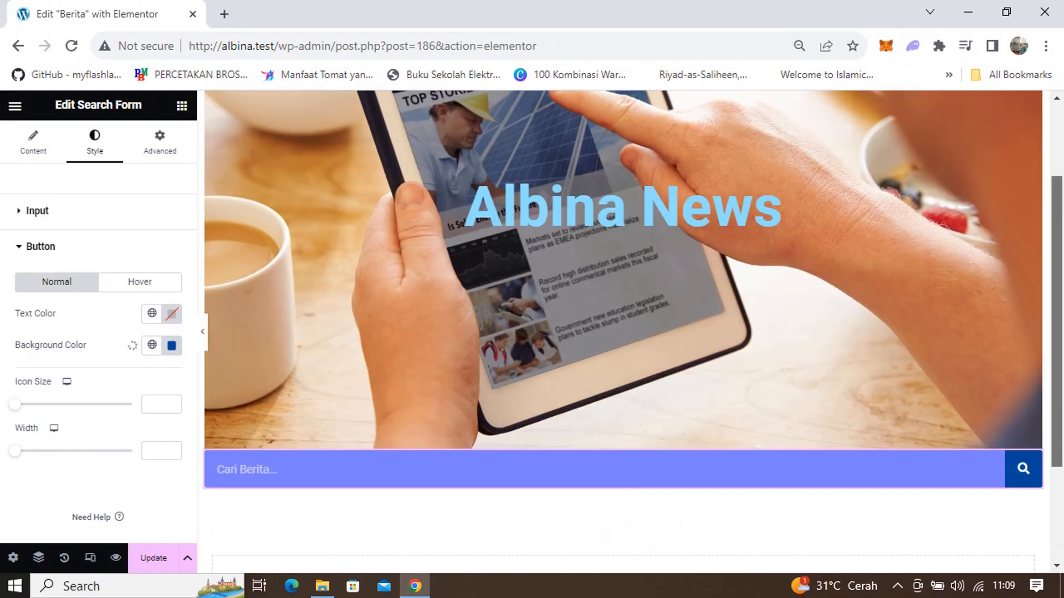
pyautogui.scroll(-3, 624, 333)
pyautogui.scroll(3, 623, 333)
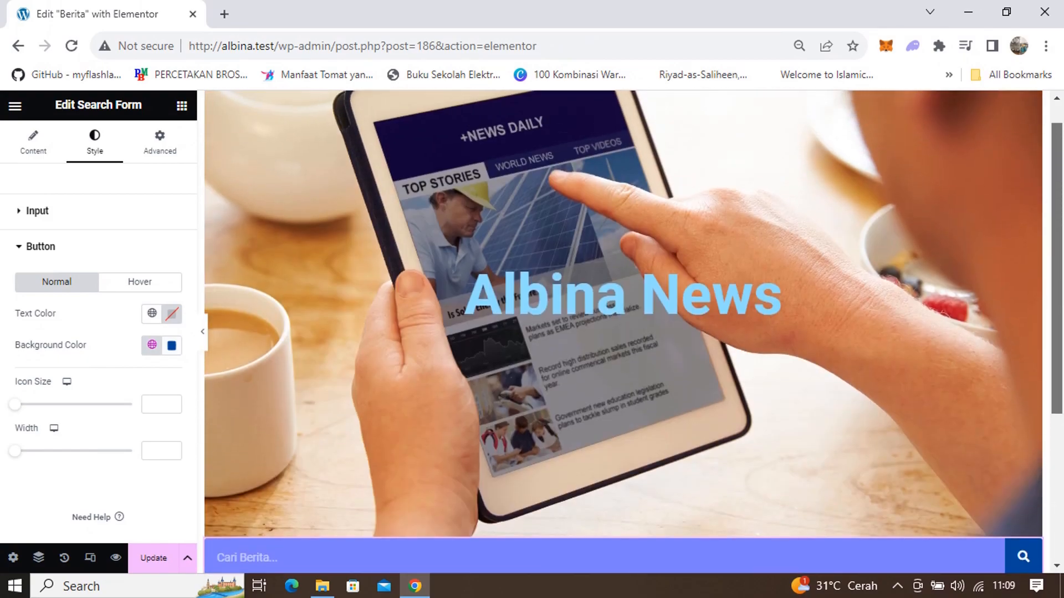
pyautogui.scroll(-3, 623, 333)
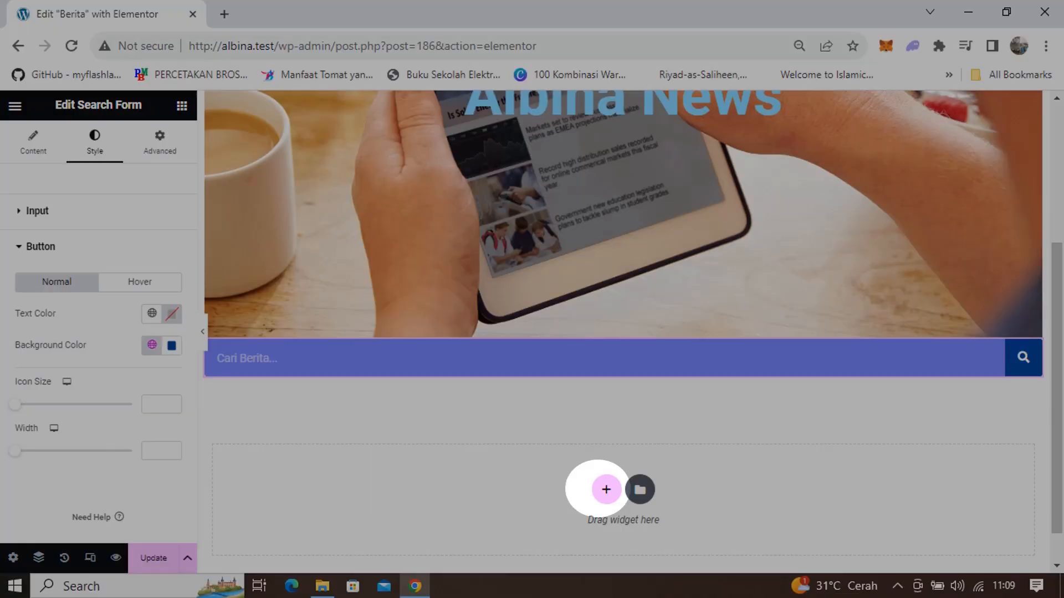
# Add a new single-column container with column direction below the search form.
pyautogui.scroll(-1, 623, 333)
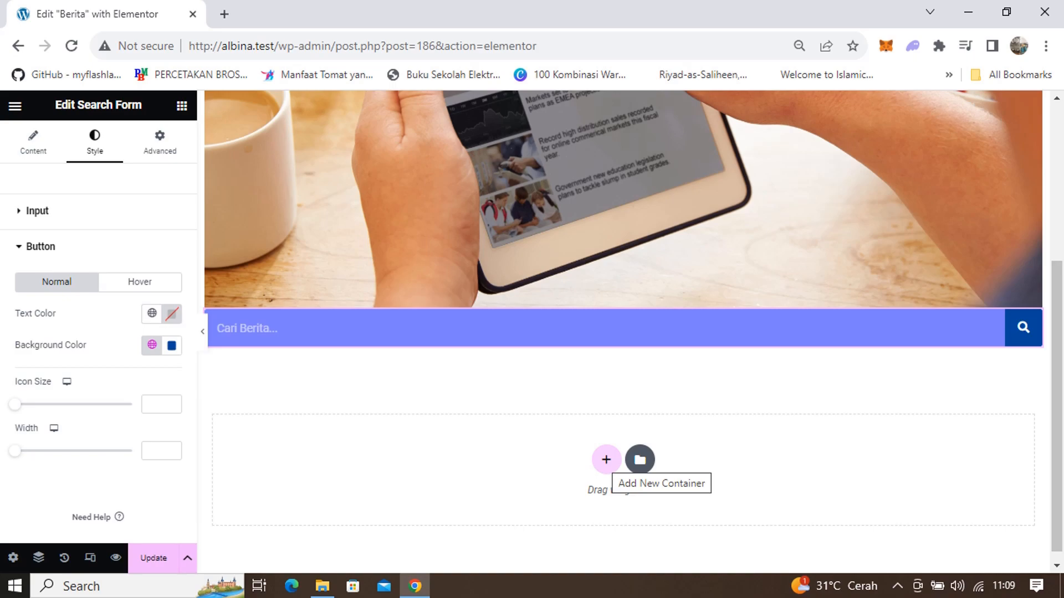
pyautogui.click(606, 459)
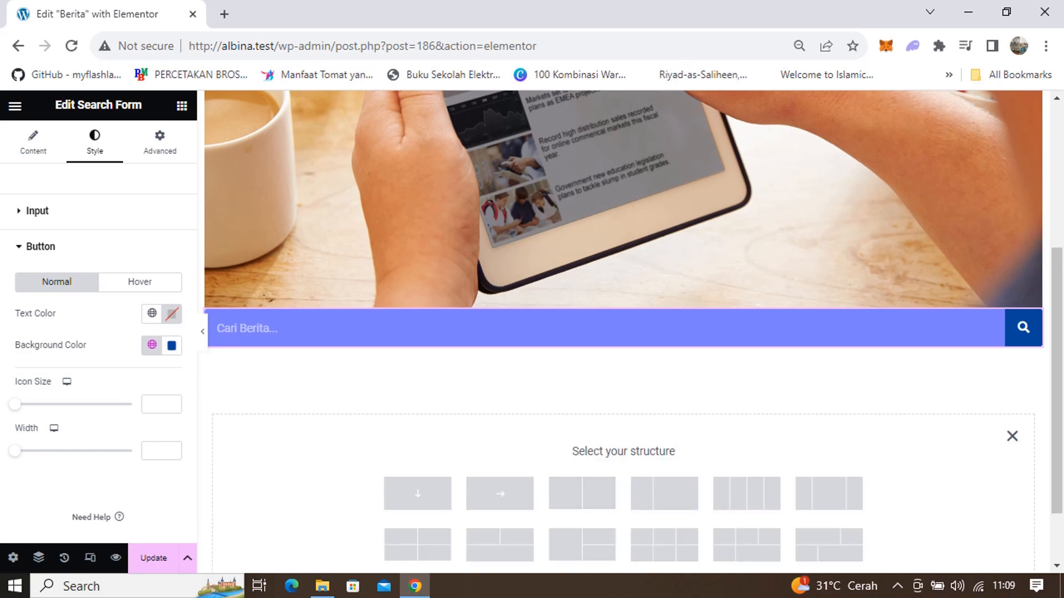
pyautogui.scroll(-2, 624, 332)
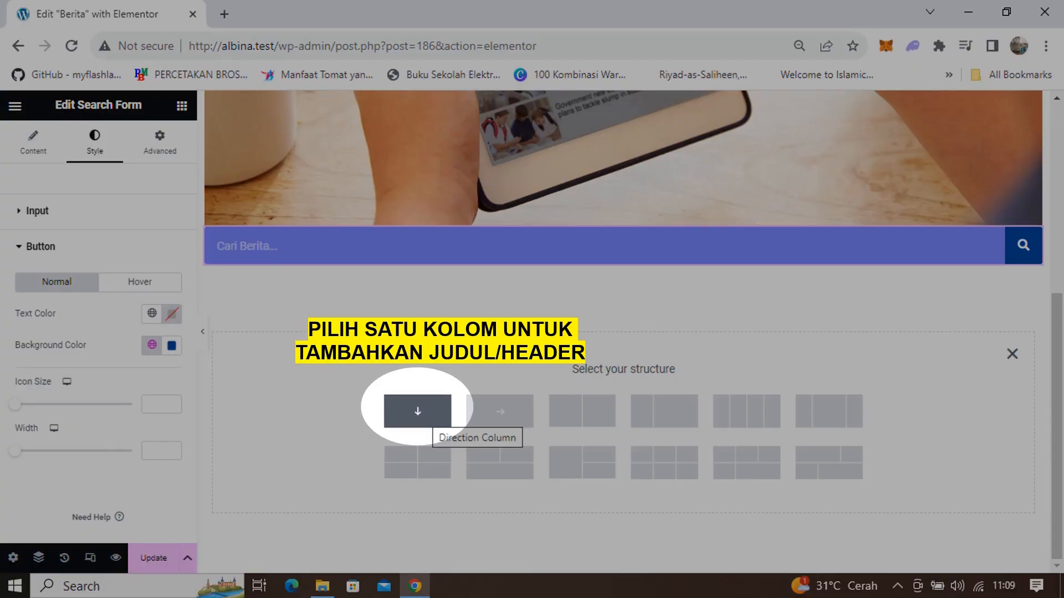
pyautogui.click(418, 411)
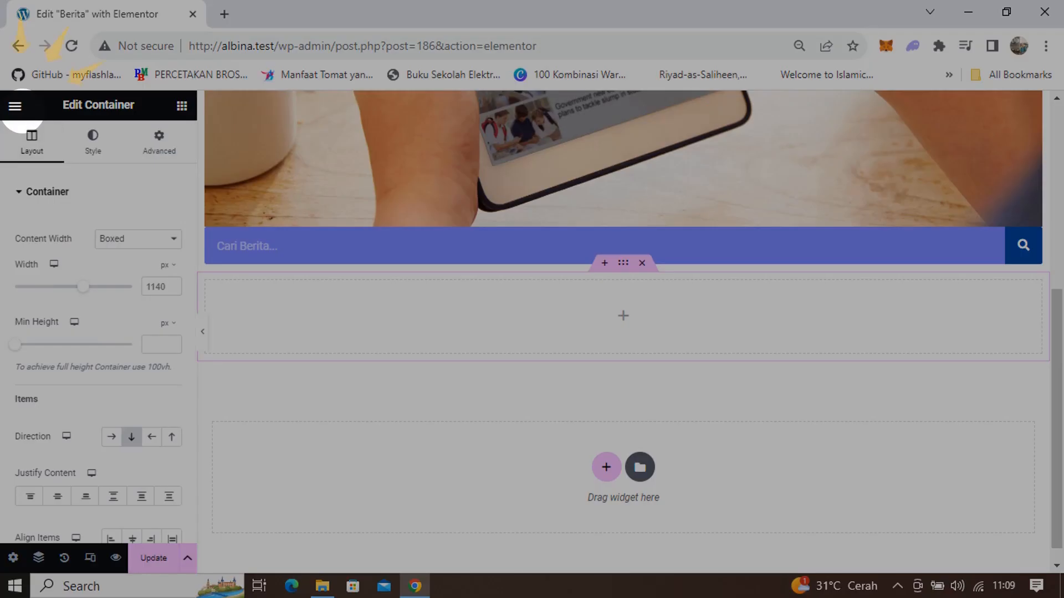
# Place a Heading widget in the new container below the search form.
pyautogui.click(15, 106)
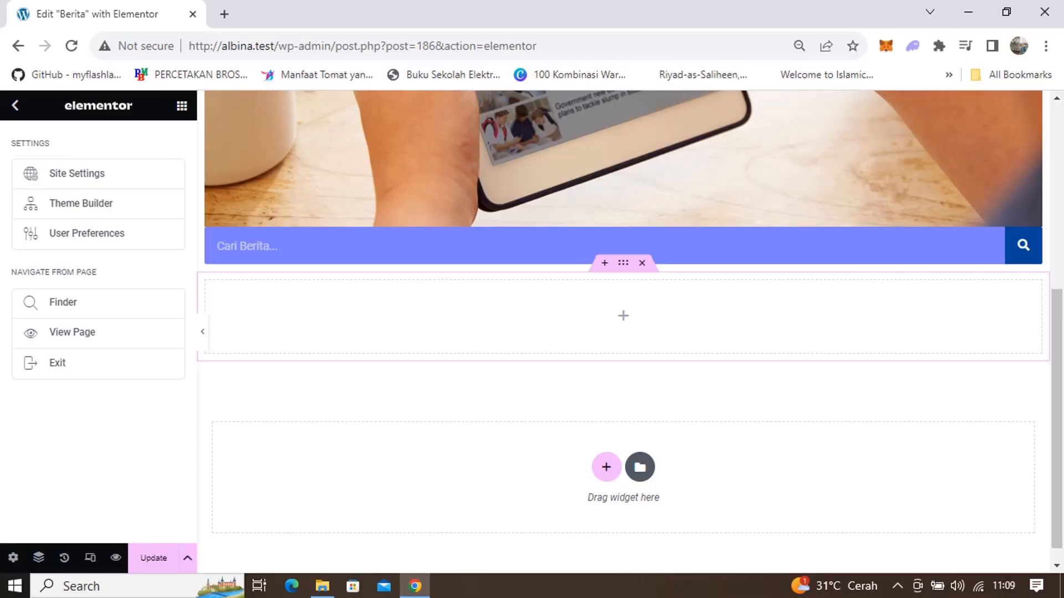
pyautogui.click(15, 105)
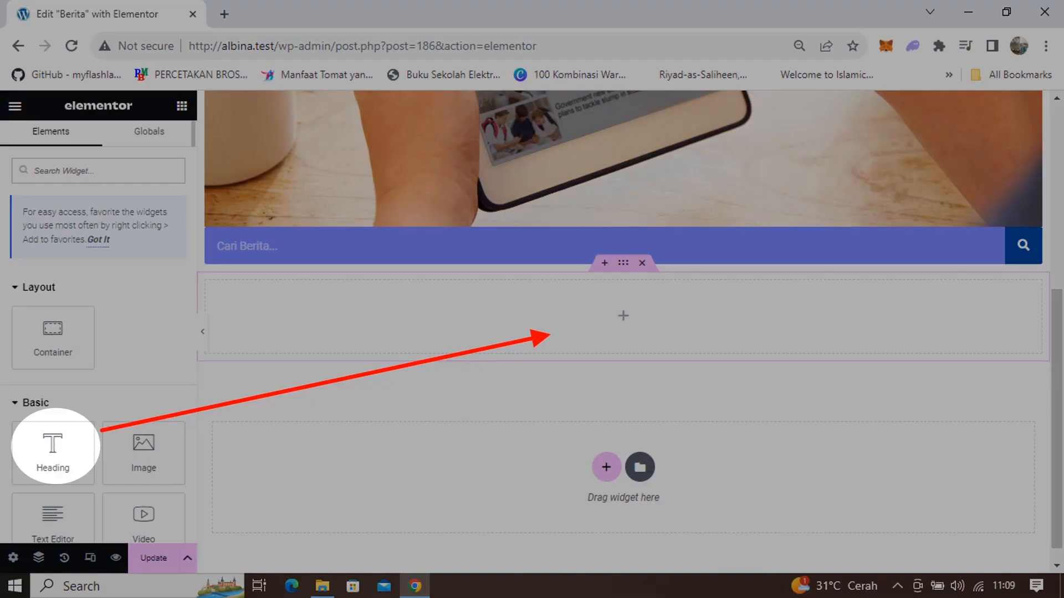
pyautogui.moveTo(53, 452); pyautogui.dragTo(613, 312)
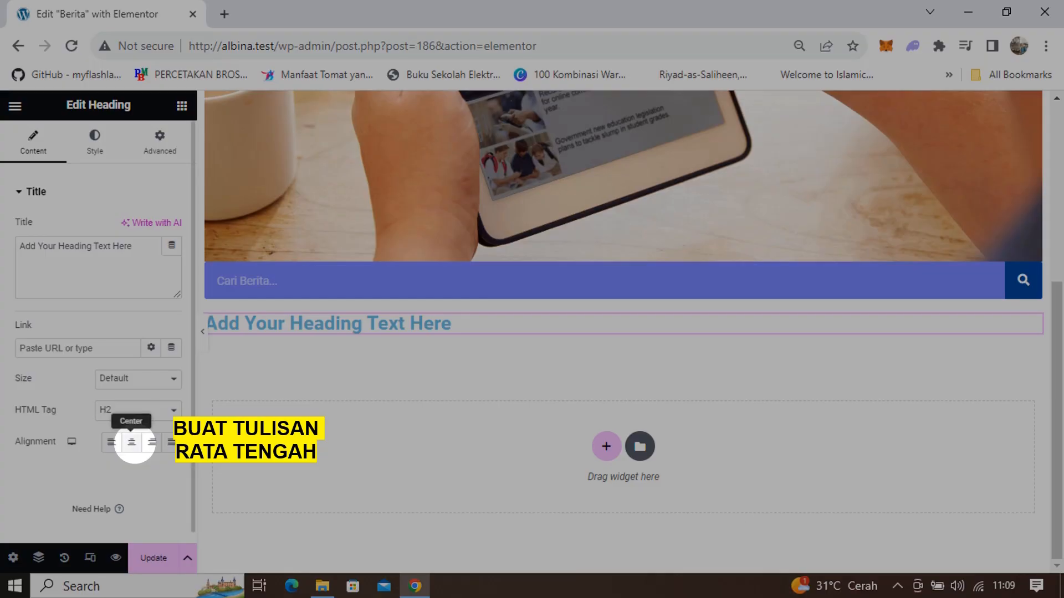
# Center the new heading and change its text to Berita Terkini.
pyautogui.click(132, 442)
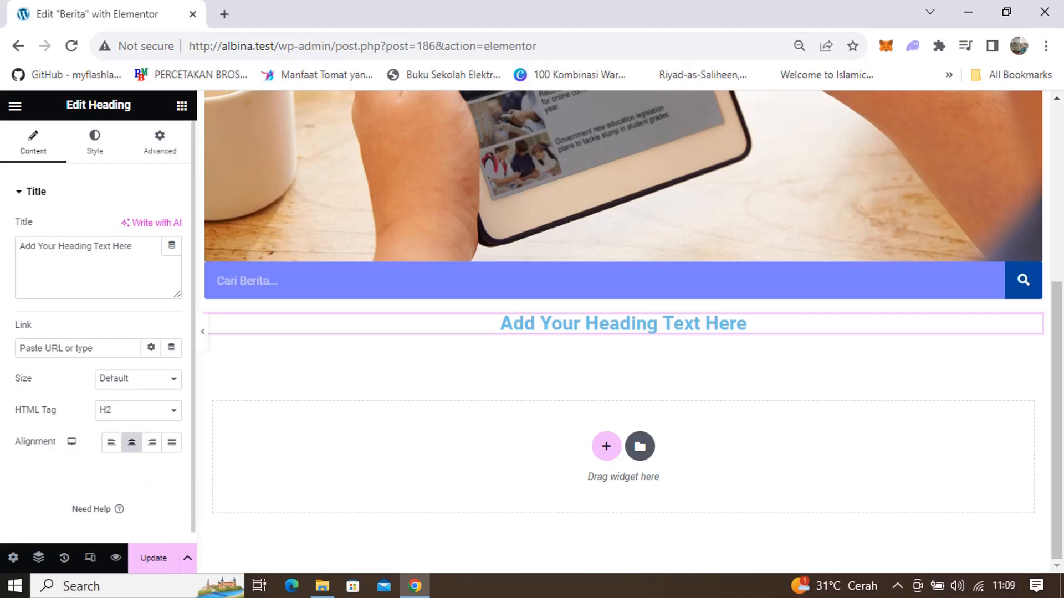
pyautogui.click(83, 252)
pyautogui.hotkey('ctrl', 'a')
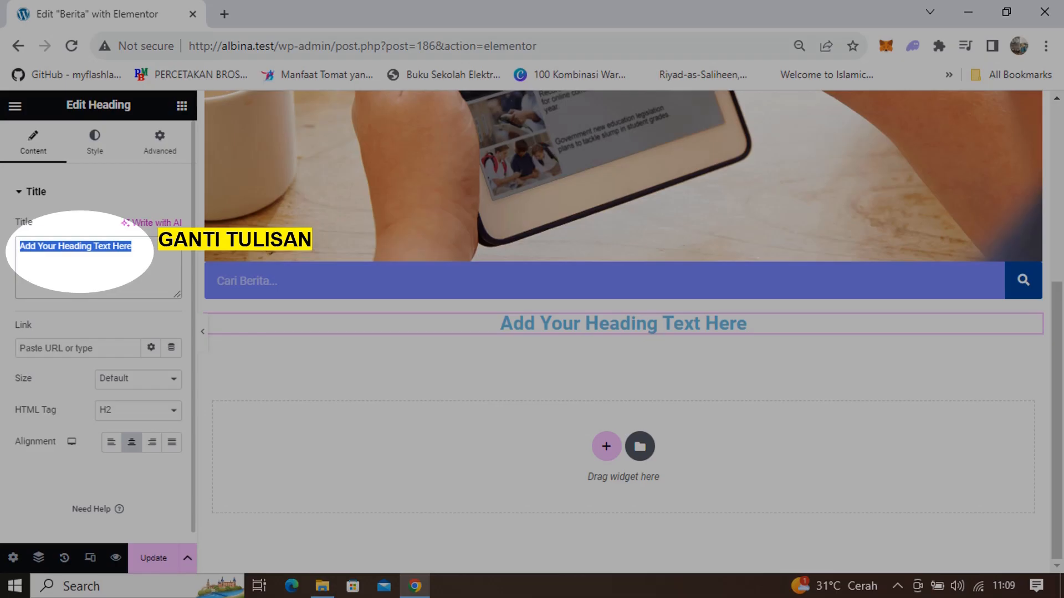
pyautogui.write('Berita')
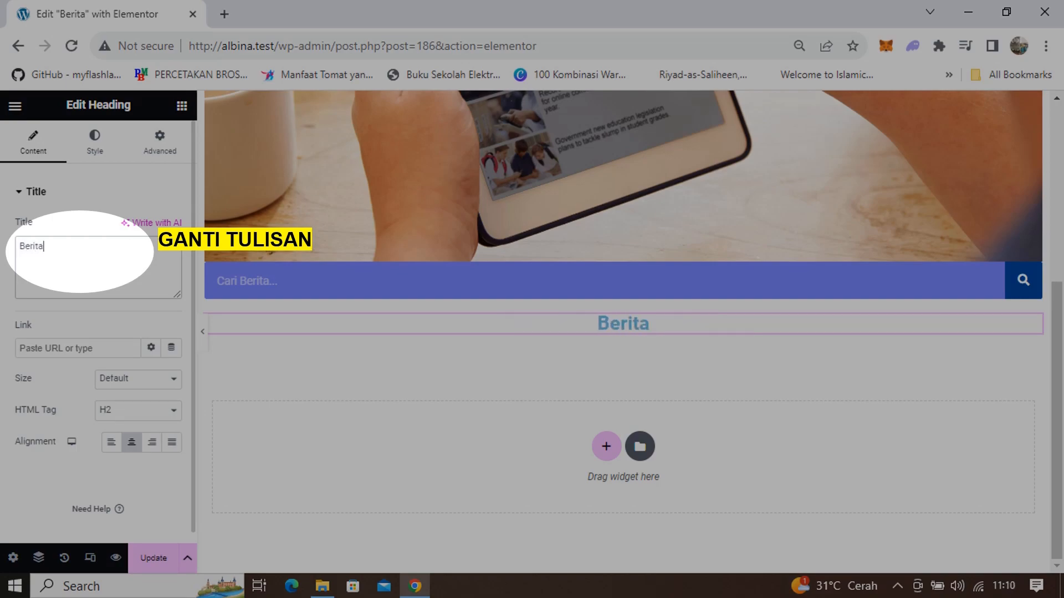
pyautogui.write(' Terkini')
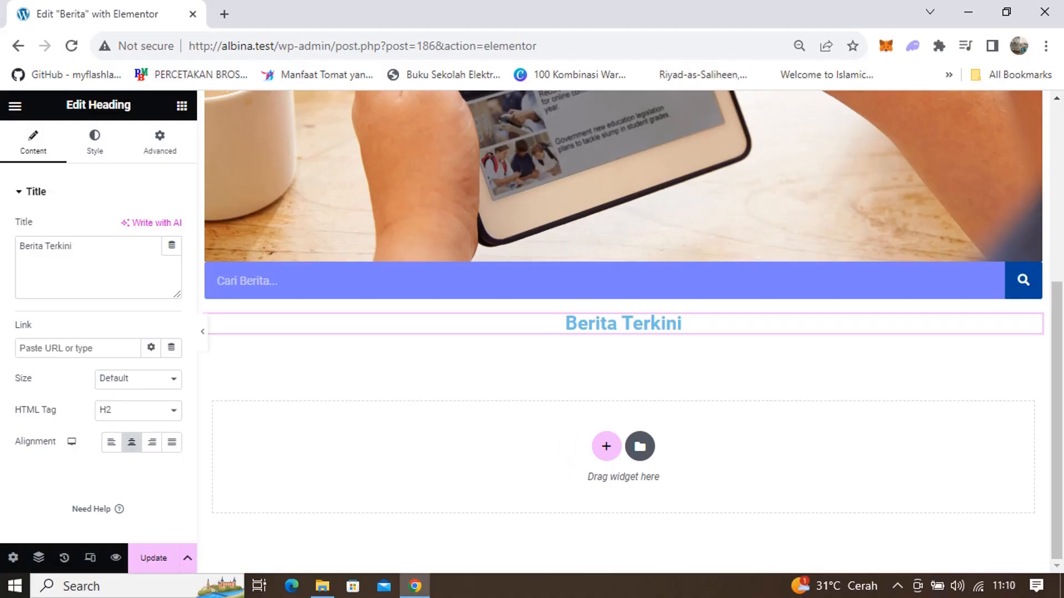
# Add a two-by-two grid container below the Berita Terkini heading and a four-column container beneath it.
pyautogui.click(606, 446)
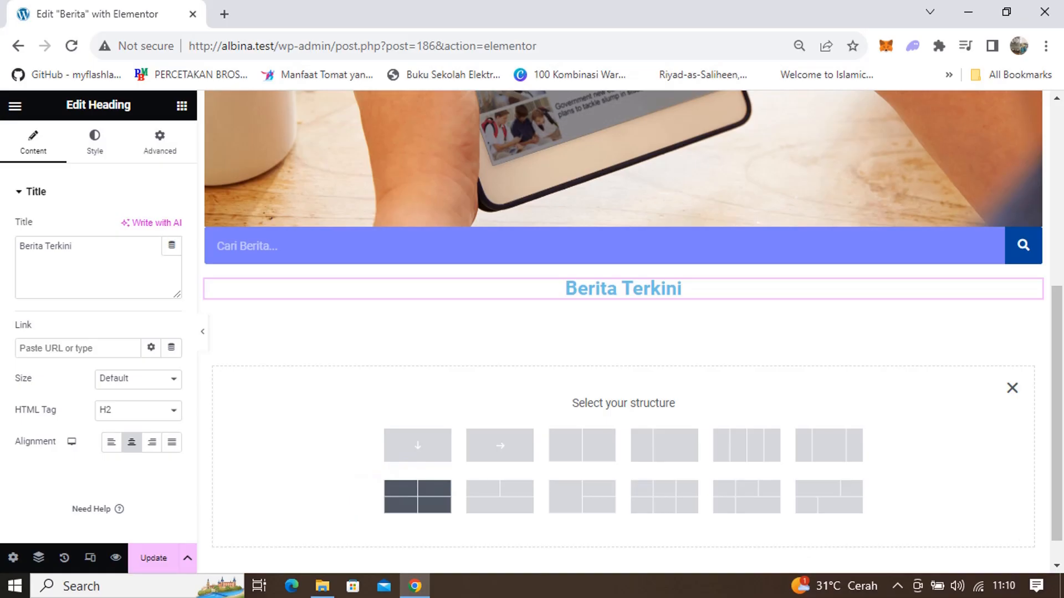
pyautogui.click(417, 496)
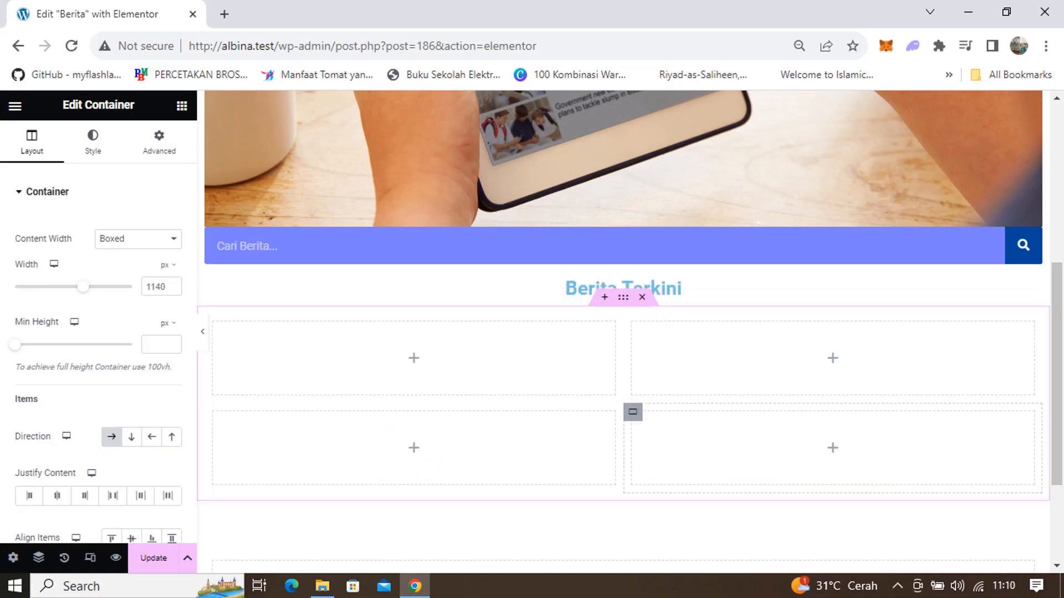
pyautogui.scroll(-2, 632, 413)
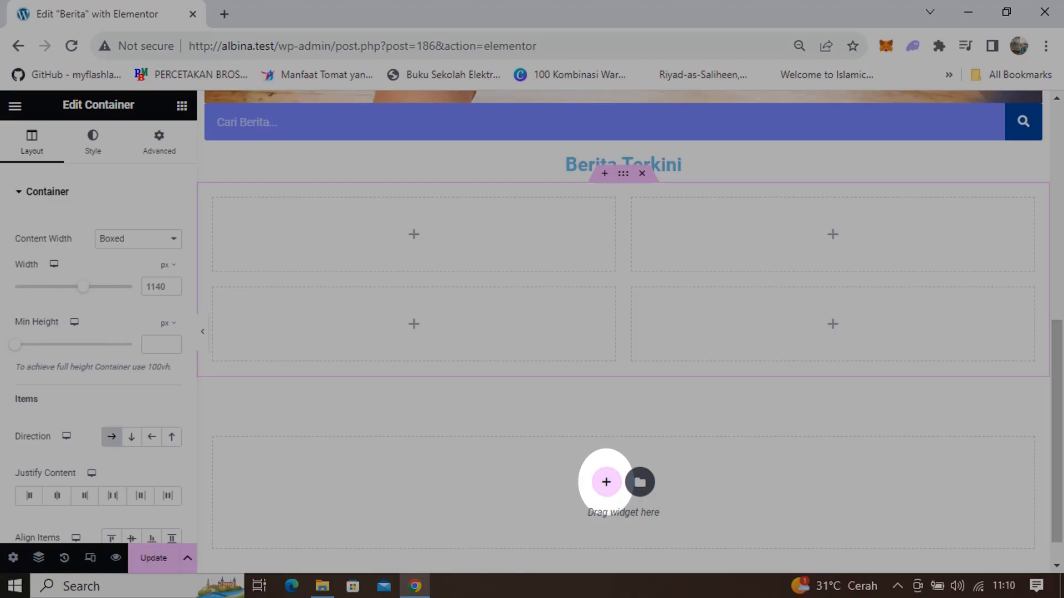
pyautogui.click(606, 482)
pyautogui.moveTo(1057, 409); pyautogui.dragTo(1057, 438)
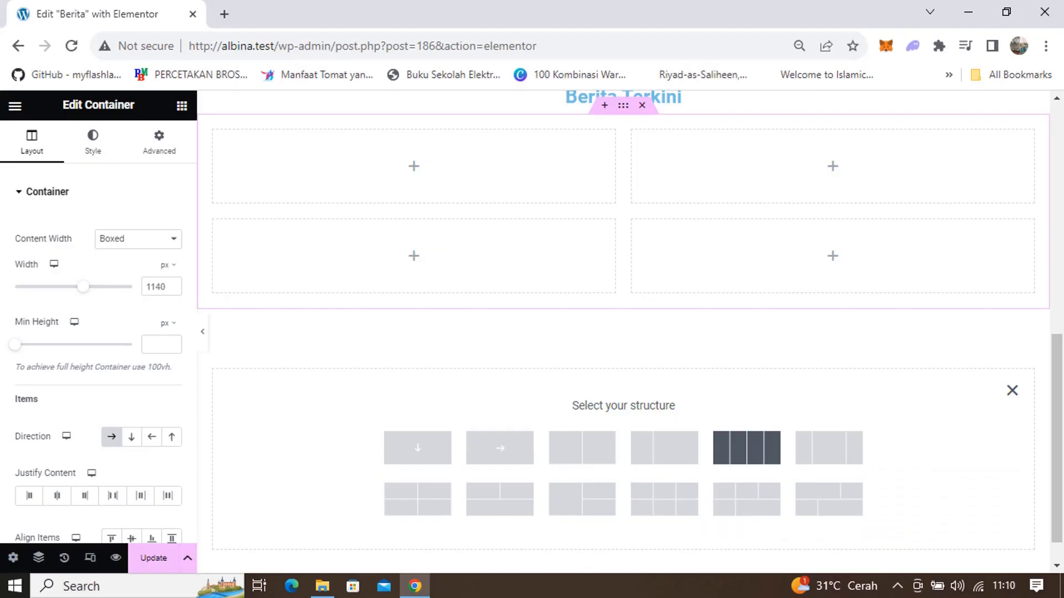
pyautogui.click(747, 447)
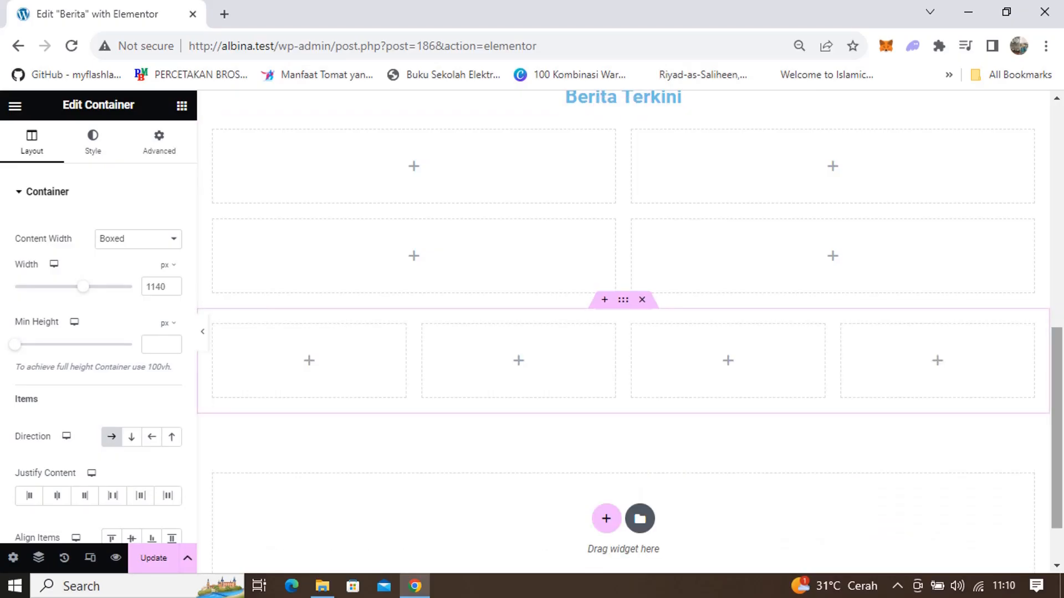
# Place an Image widget in the upper-left cell of the two-by-two container.
pyautogui.scroll(3, 624, 305)
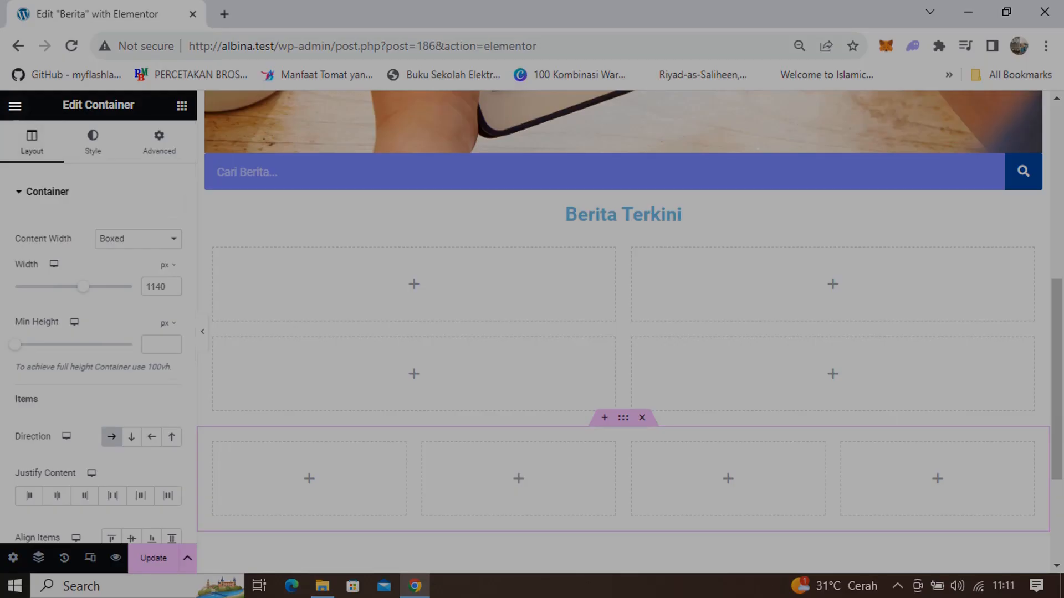
pyautogui.click(15, 106)
pyautogui.click(15, 105)
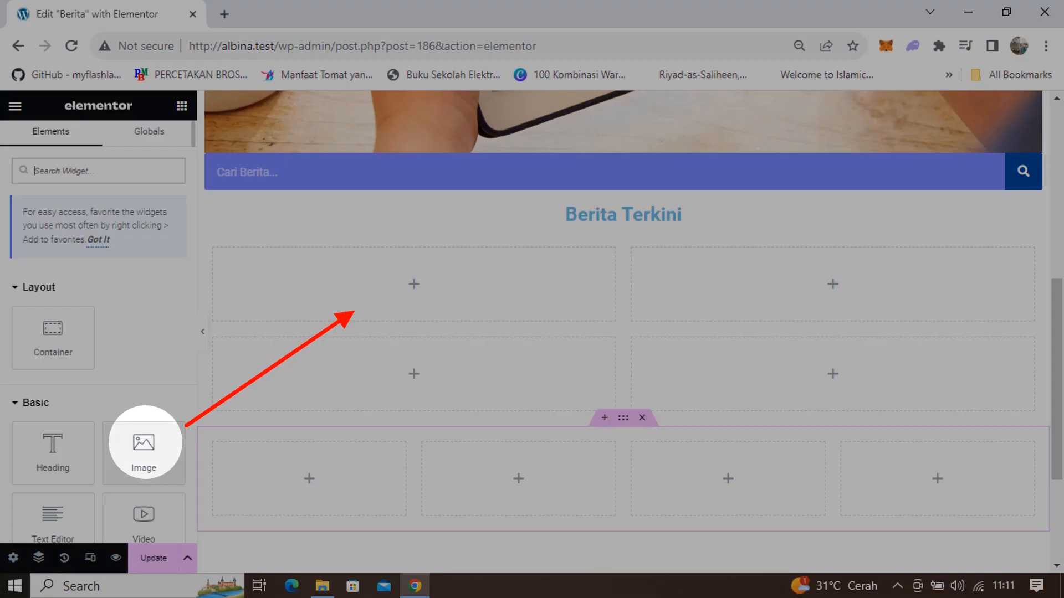
pyautogui.moveTo(144, 443); pyautogui.dragTo(417, 284)
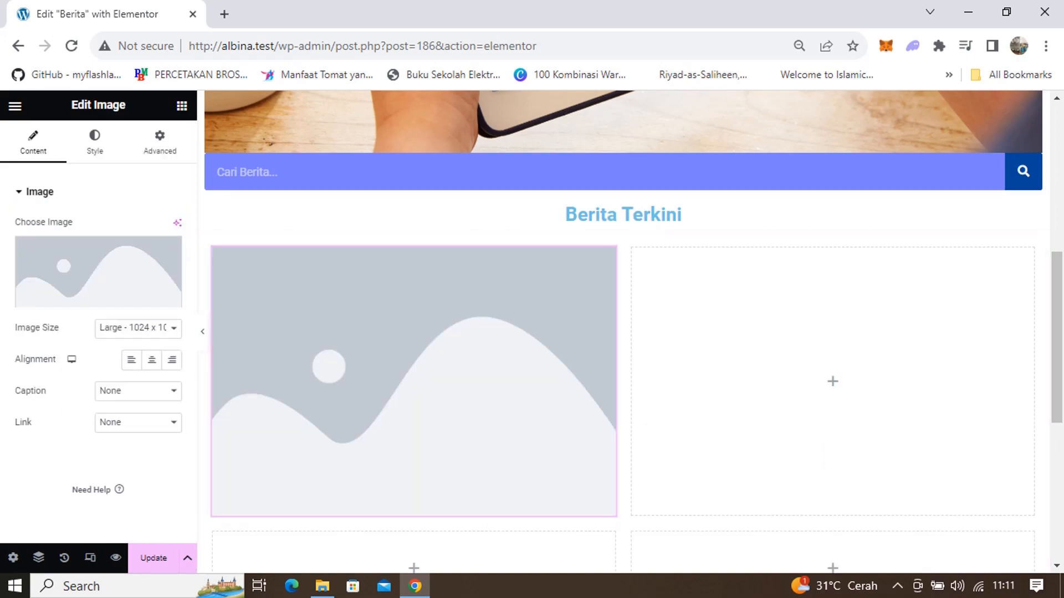
# Use the library photo 3.2.jpg of the girl with a laptop for the image and set its size to Medium - 300 x 300.
pyautogui.click(97, 263)
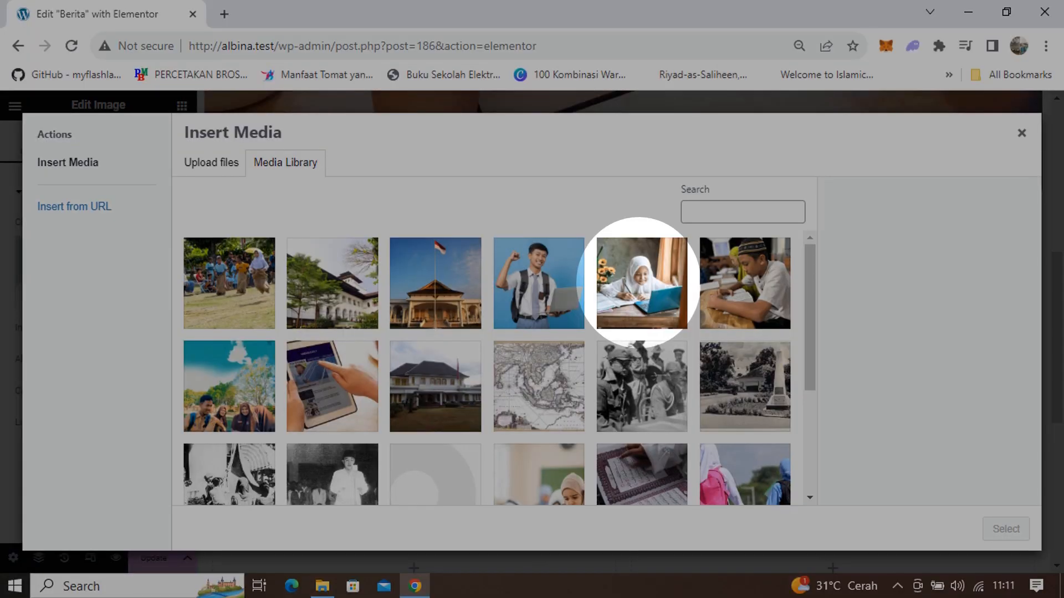
pyautogui.click(638, 283)
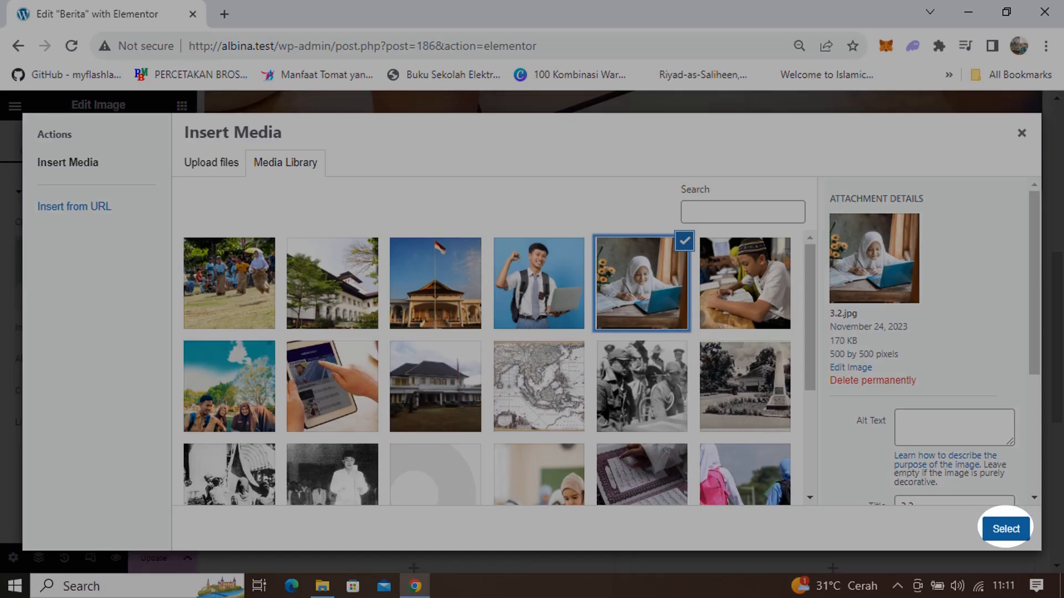
pyautogui.click(1006, 529)
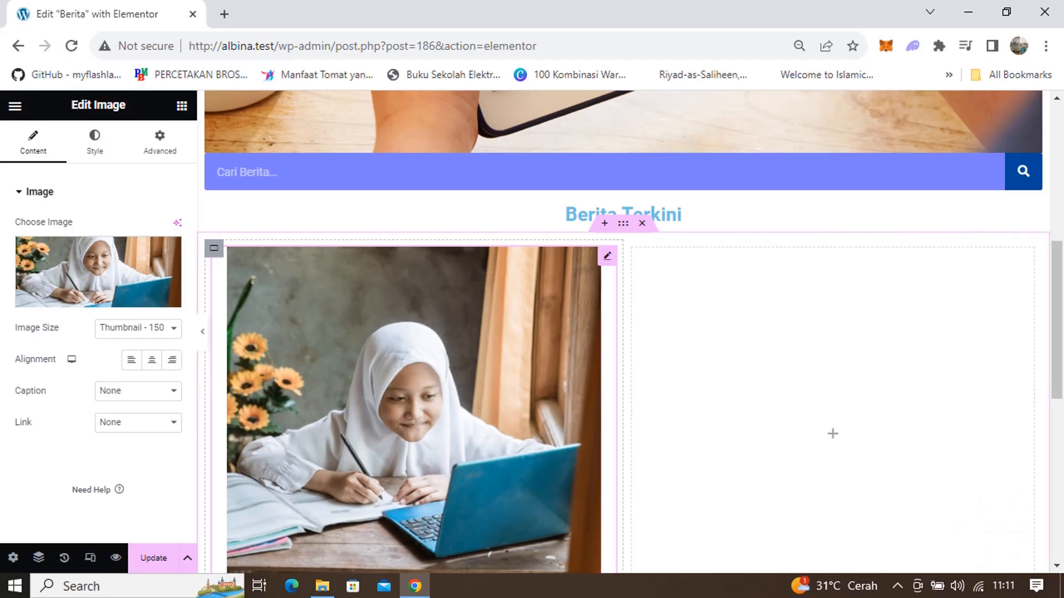
pyautogui.click(137, 328)
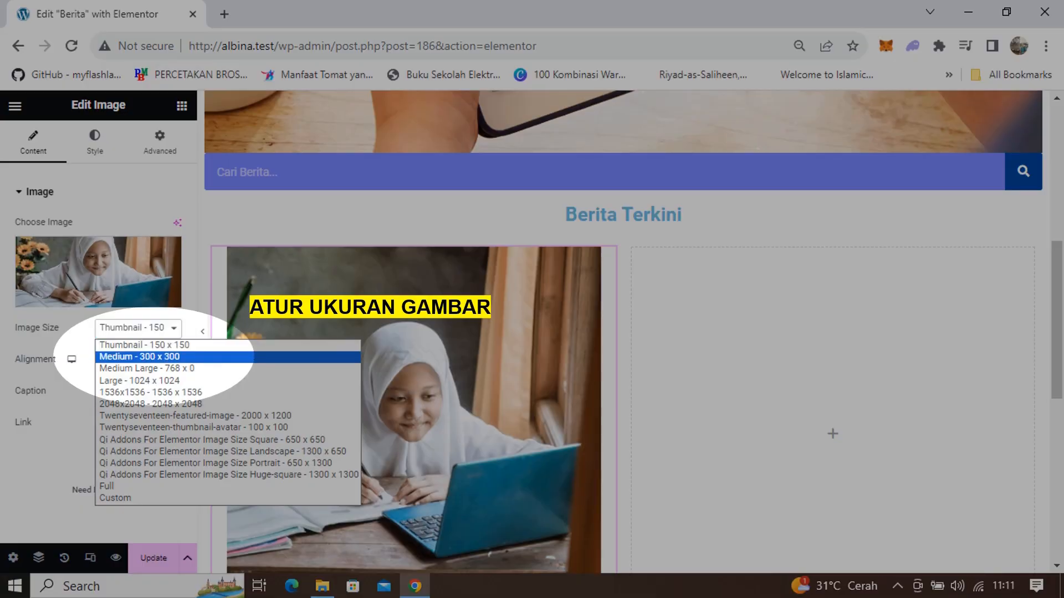
pyautogui.click(132, 355)
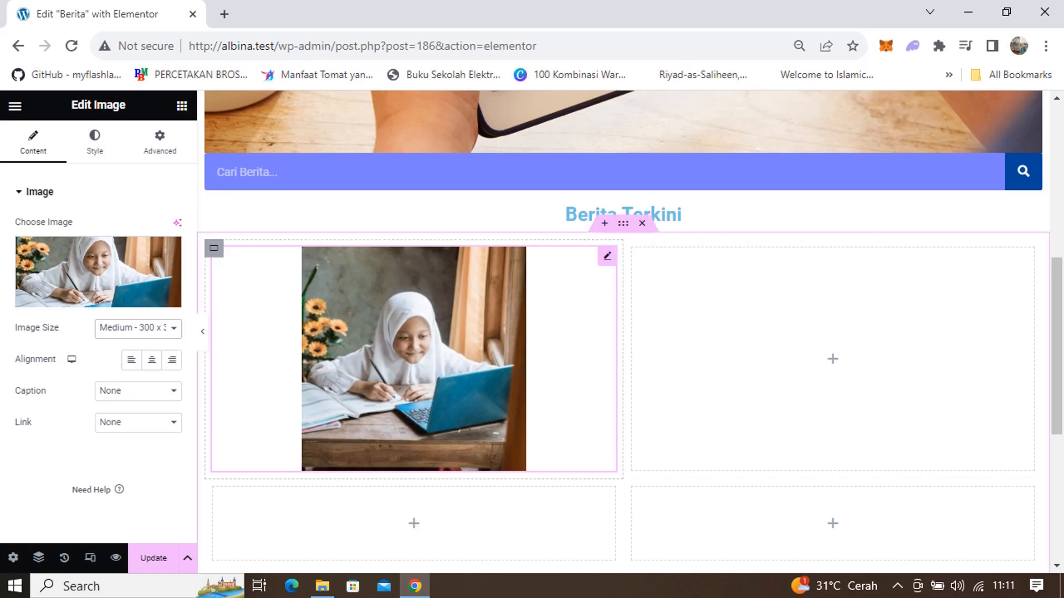
# Place an Image widget in the upper-right cell of the two-by-two container.
pyautogui.click(15, 106)
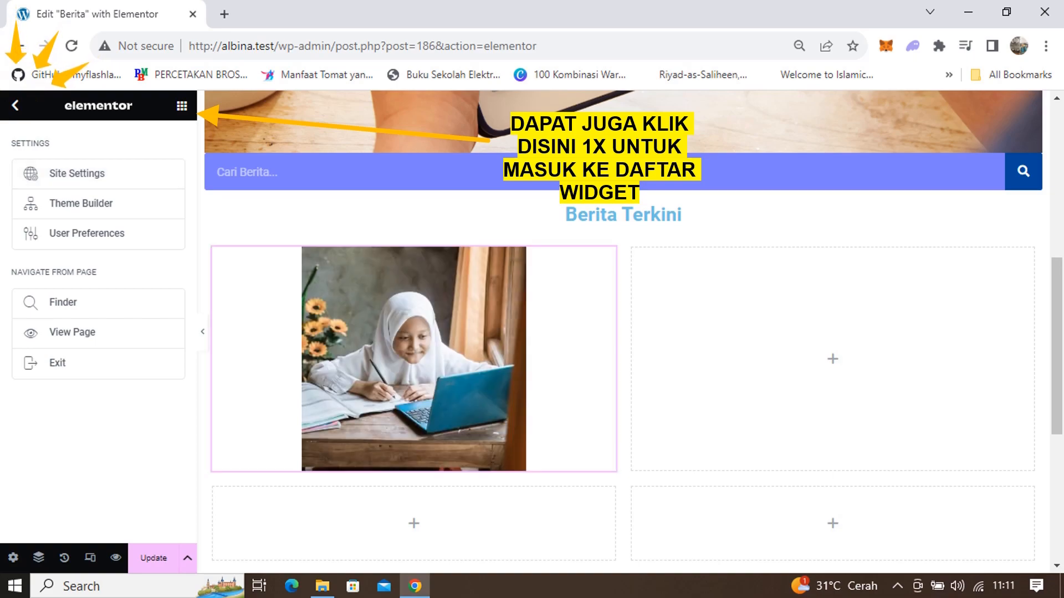
pyautogui.click(15, 106)
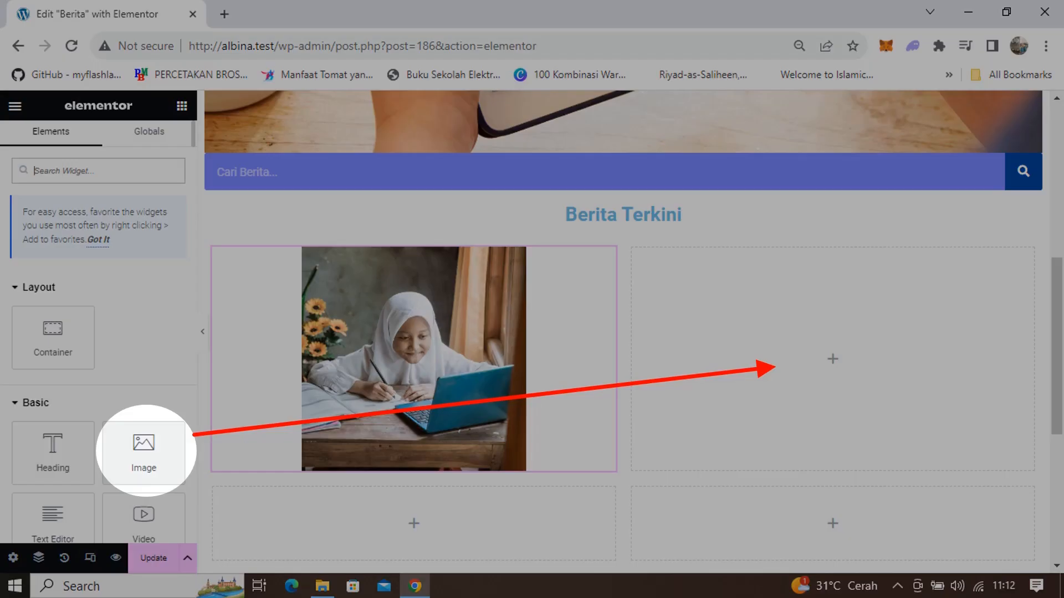
pyautogui.moveTo(144, 453); pyautogui.dragTo(776, 367)
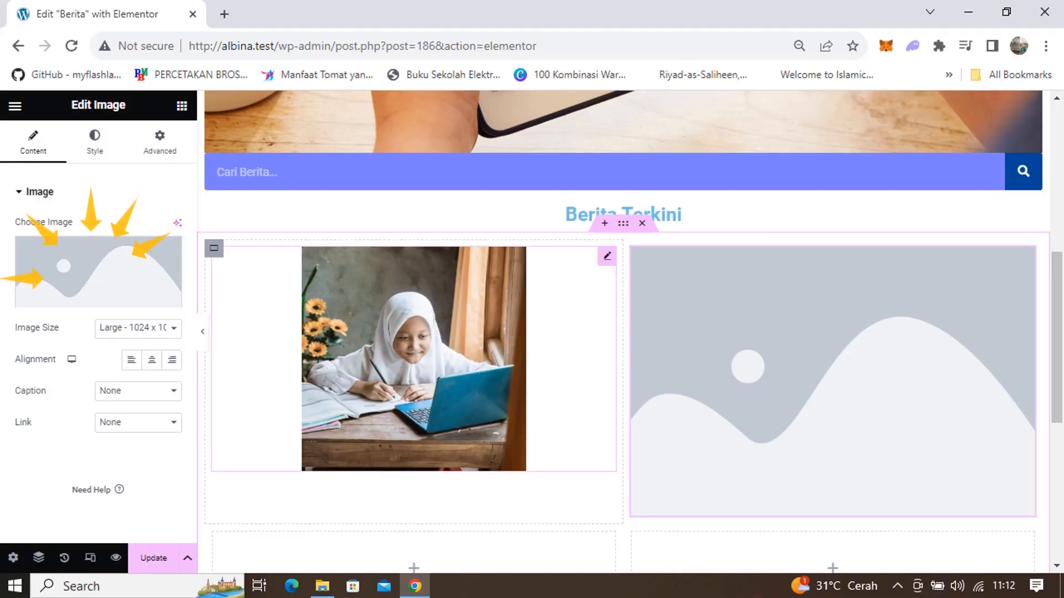
# Use the library photo of students under a blue sky for the second image and set its size to Medium - 300 x 300.
pyautogui.click(98, 272)
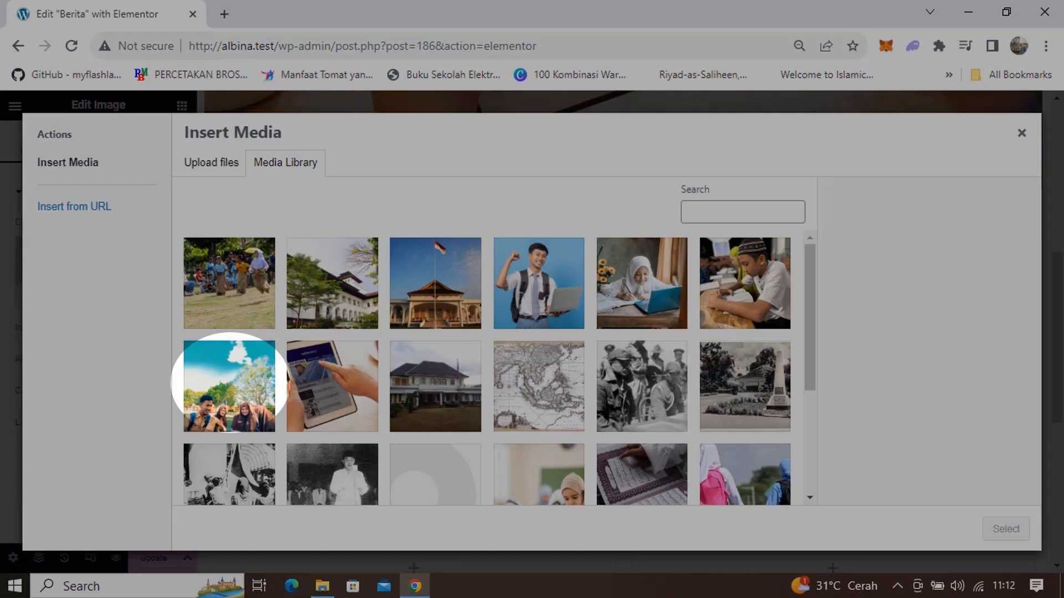
pyautogui.click(229, 386)
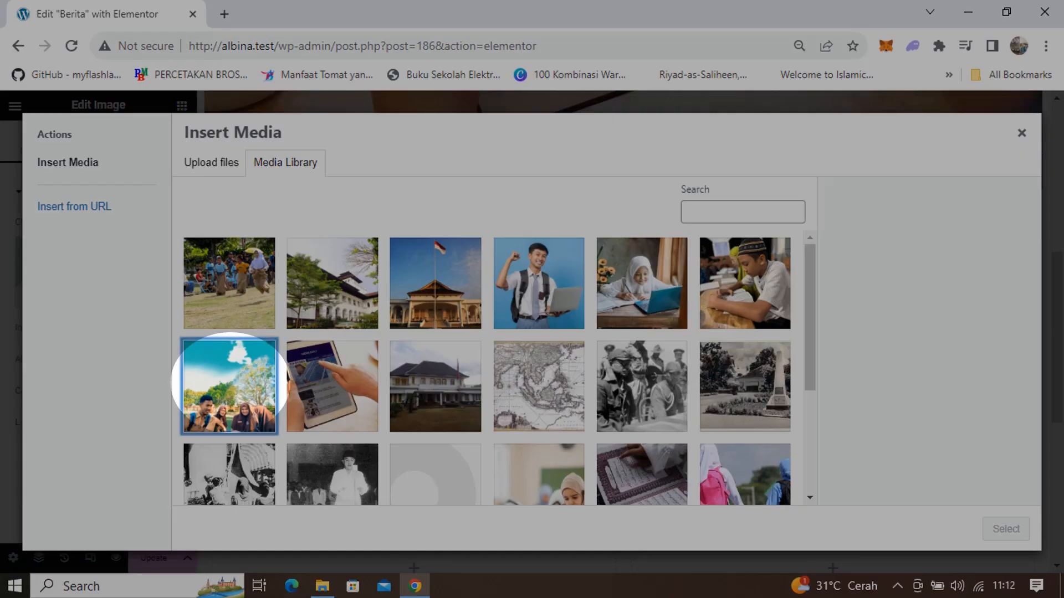
pyautogui.click(1006, 529)
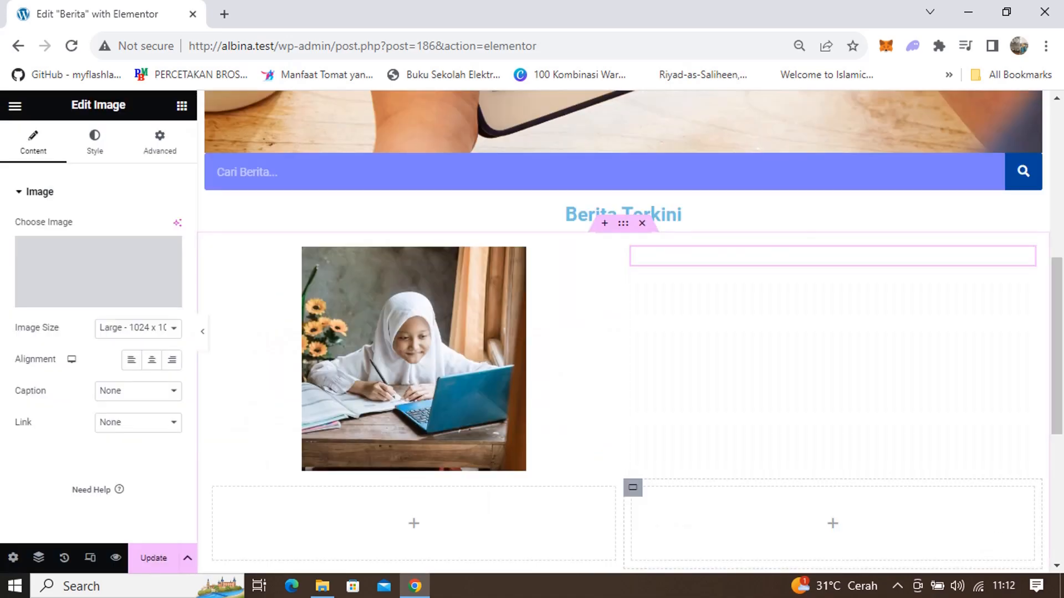
pyautogui.moveTo(1057, 320); pyautogui.dragTo(1057, 337)
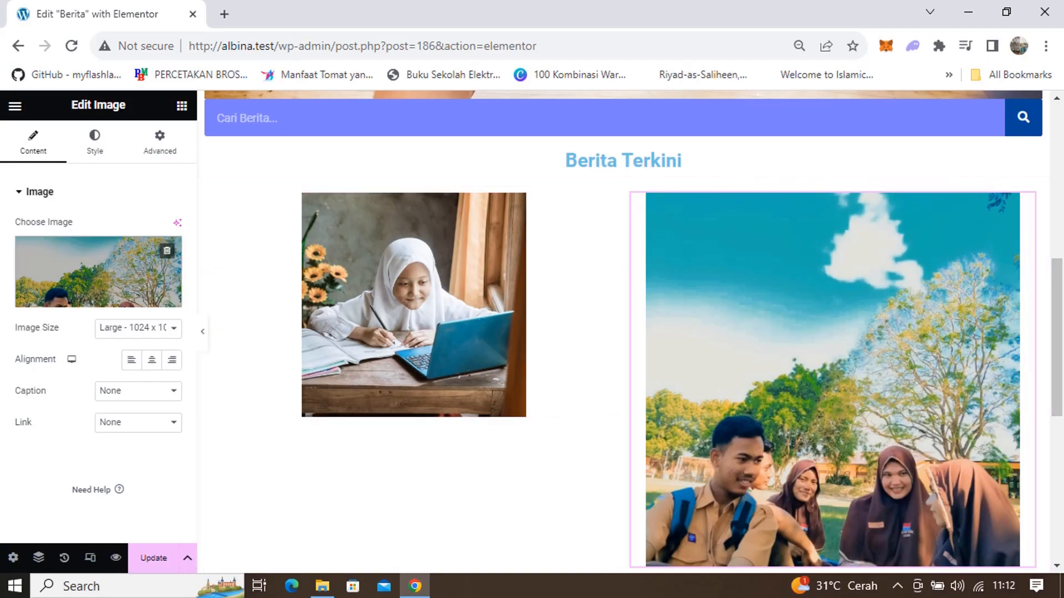
pyautogui.click(138, 328)
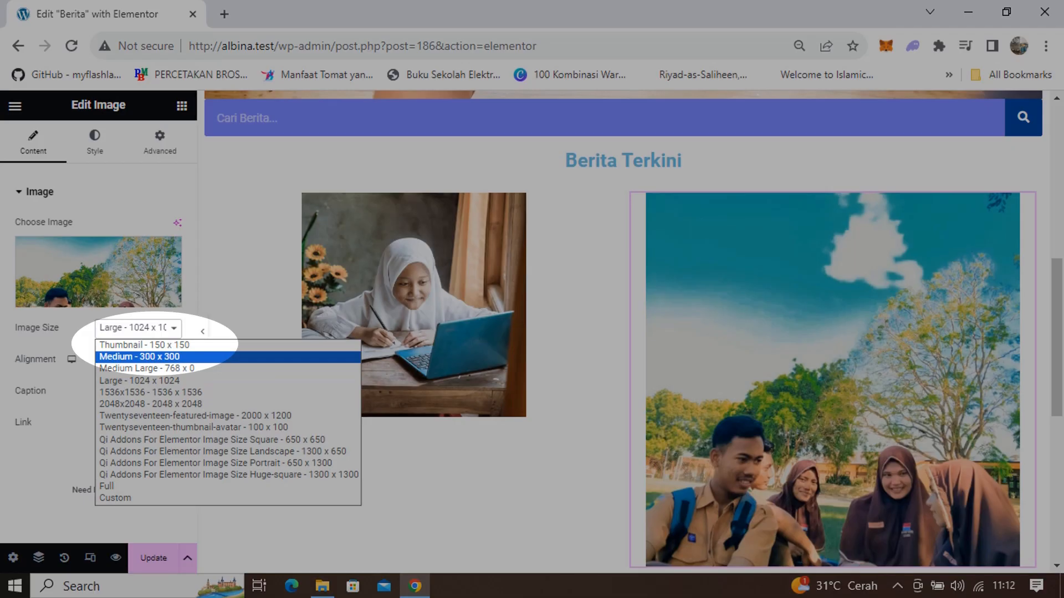
pyautogui.click(166, 356)
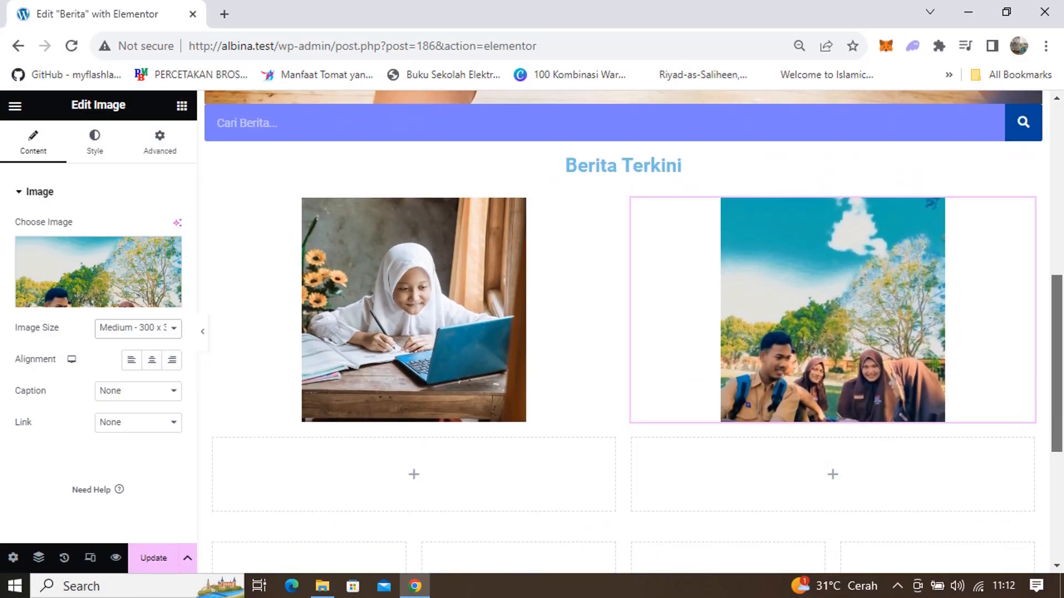
# Place an Image widget in the lower-left cell of the two-by-two container.
pyautogui.scroll(-1, 632, 325)
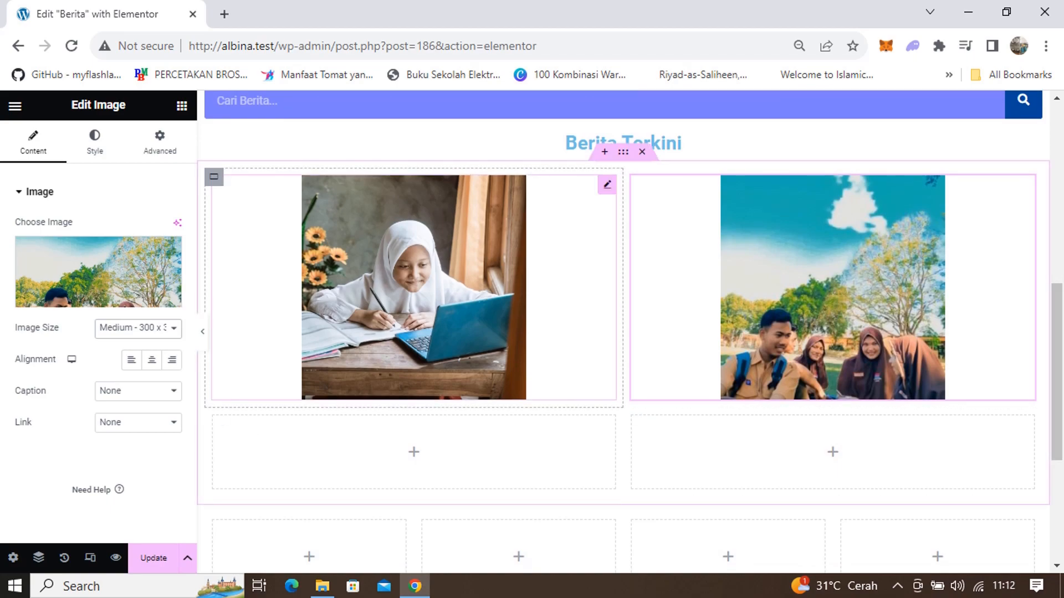
pyautogui.click(15, 106)
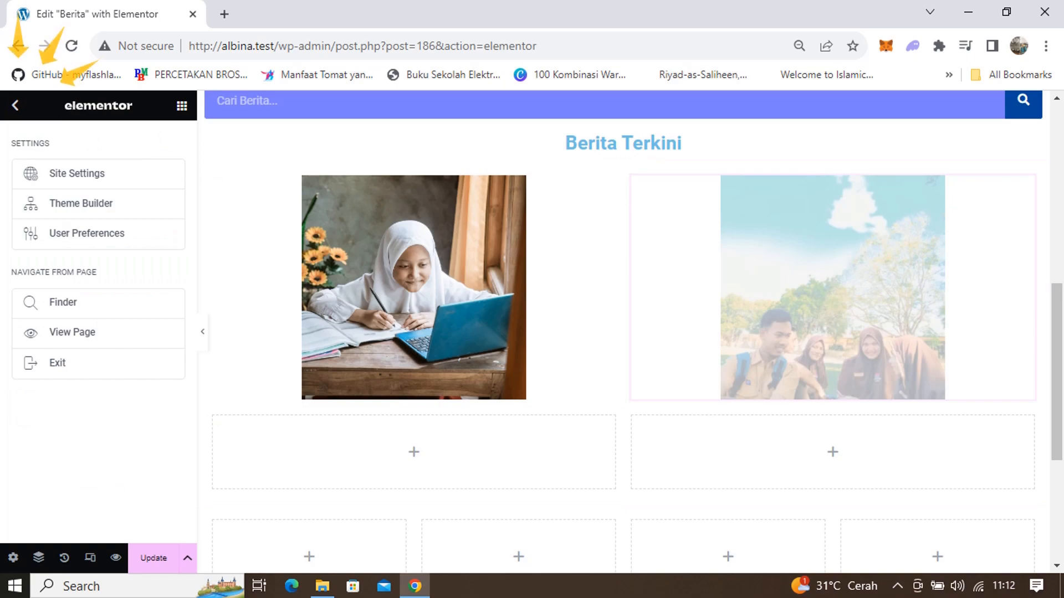
pyautogui.click(15, 105)
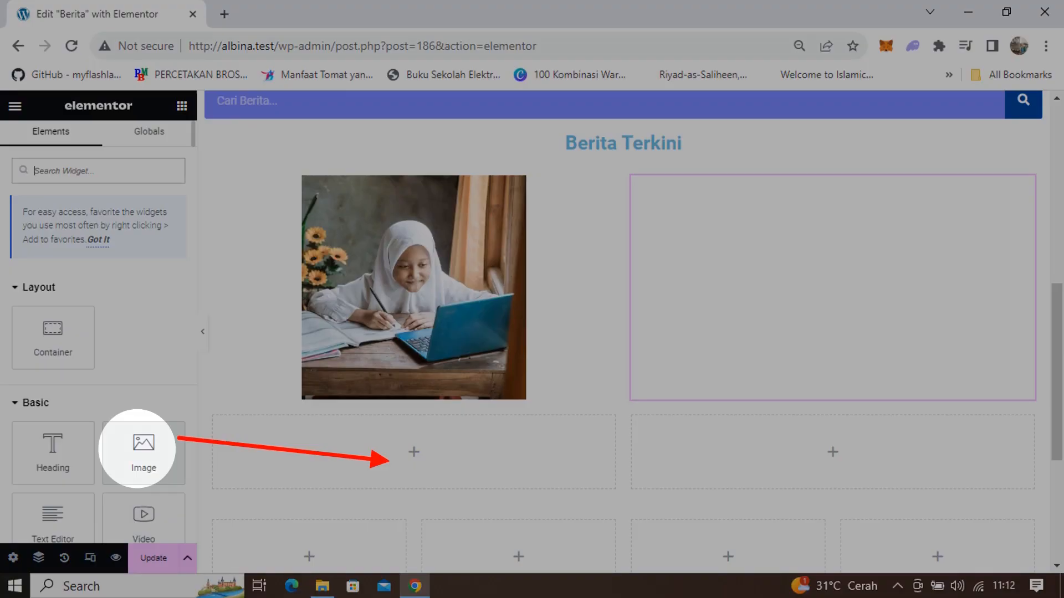
pyautogui.moveTo(144, 449); pyautogui.dragTo(391, 454)
# Use the library photo 3.1.jpg of the boy reading for the third image and set its size to Medium - 300 x 300.
pyautogui.scroll(-4, 623, 332)
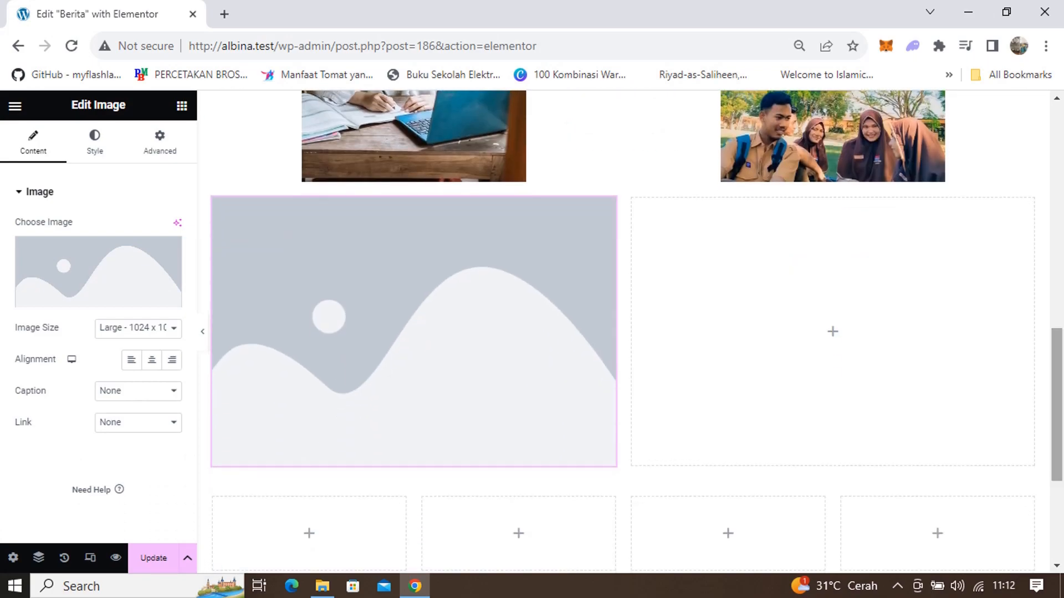
pyautogui.click(98, 272)
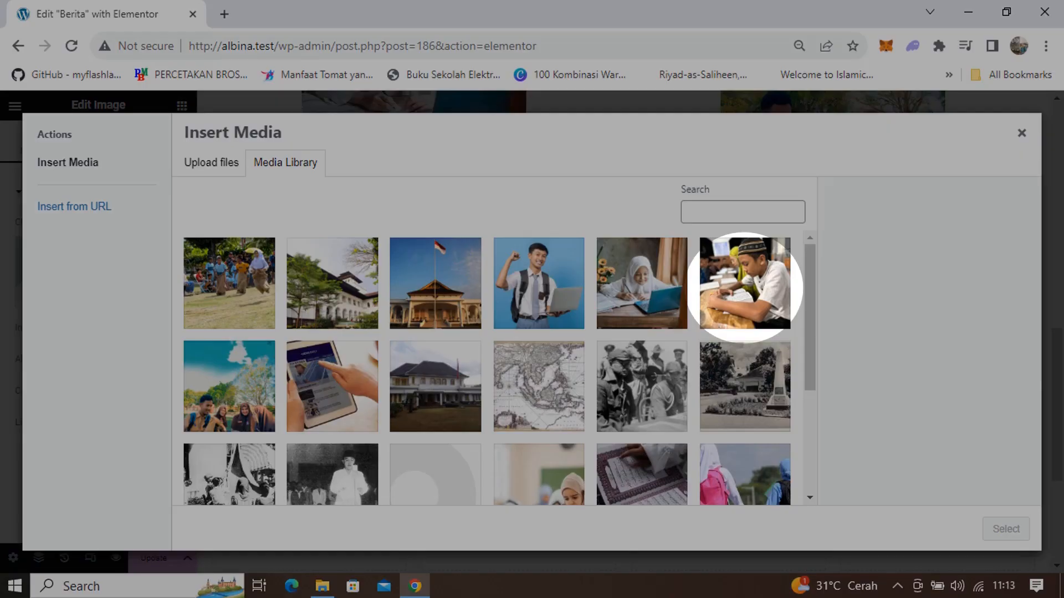
pyautogui.click(745, 287)
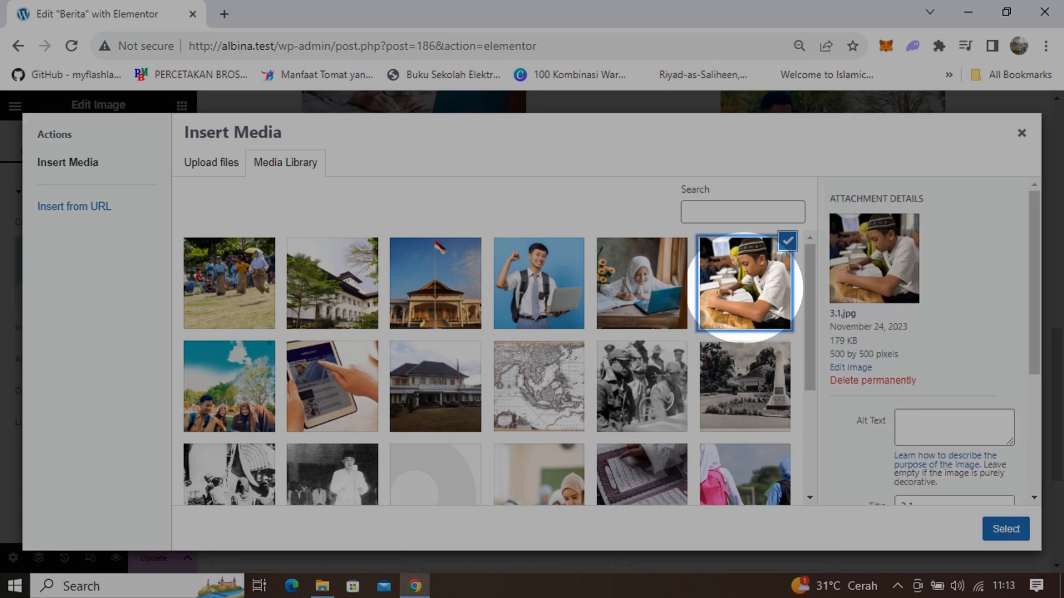
pyautogui.click(1006, 529)
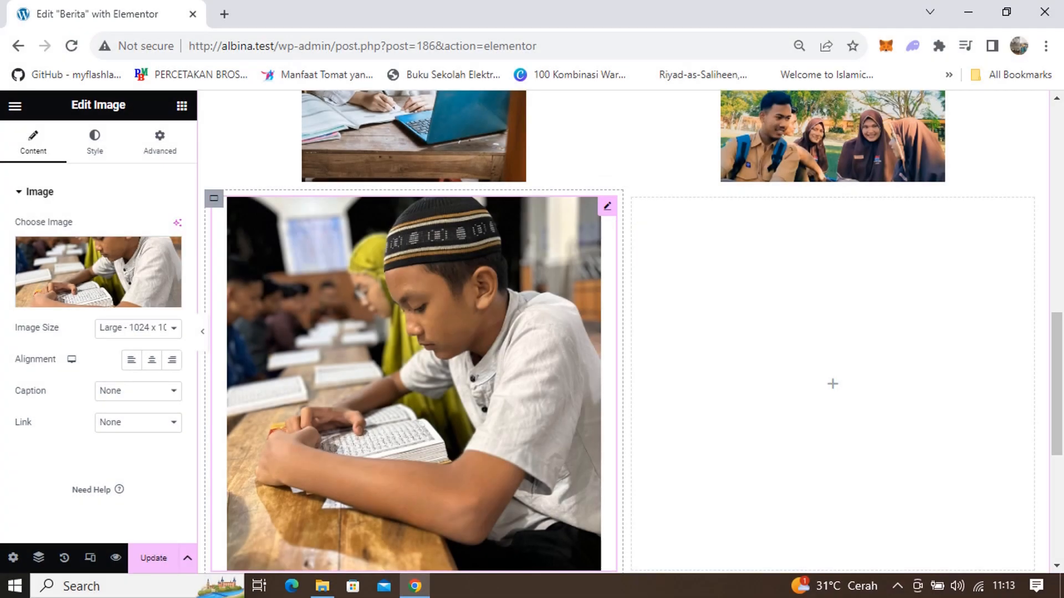
pyautogui.click(145, 329)
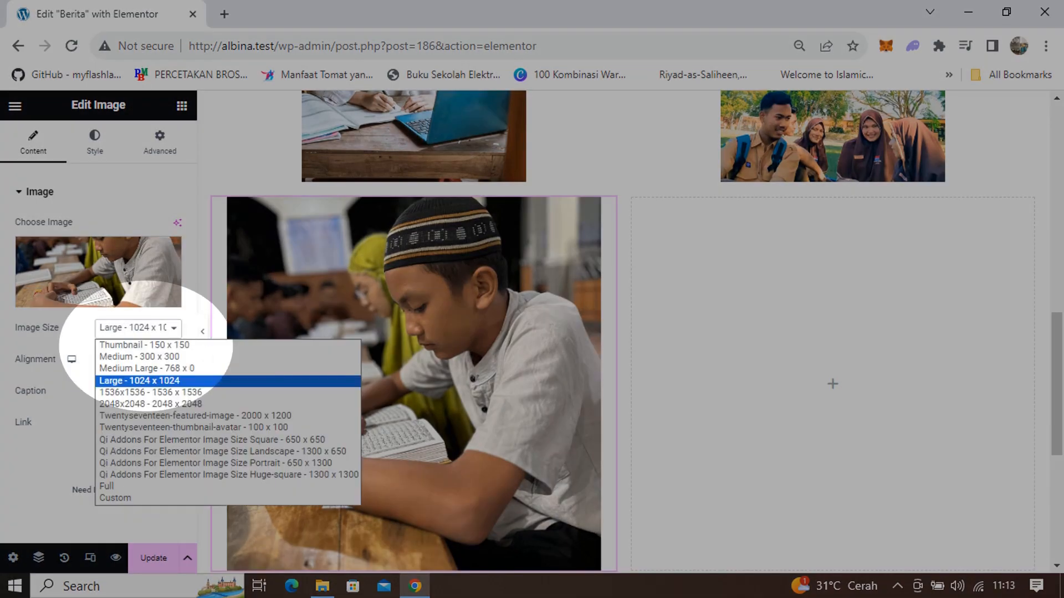
pyautogui.click(139, 356)
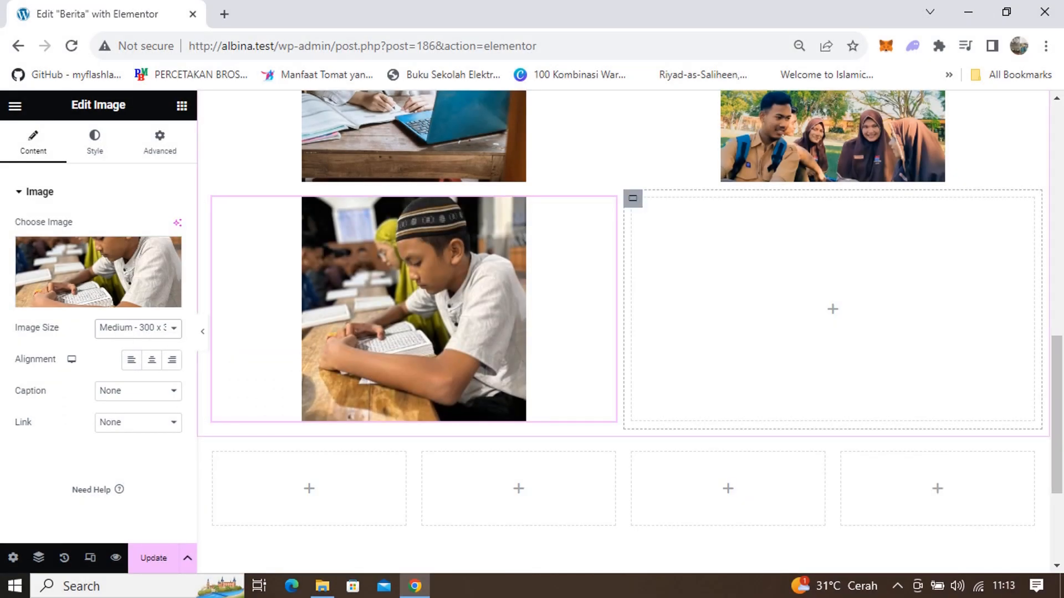
# Place an Image widget in the lower-right cell of the two-by-two container.
pyautogui.click(15, 105)
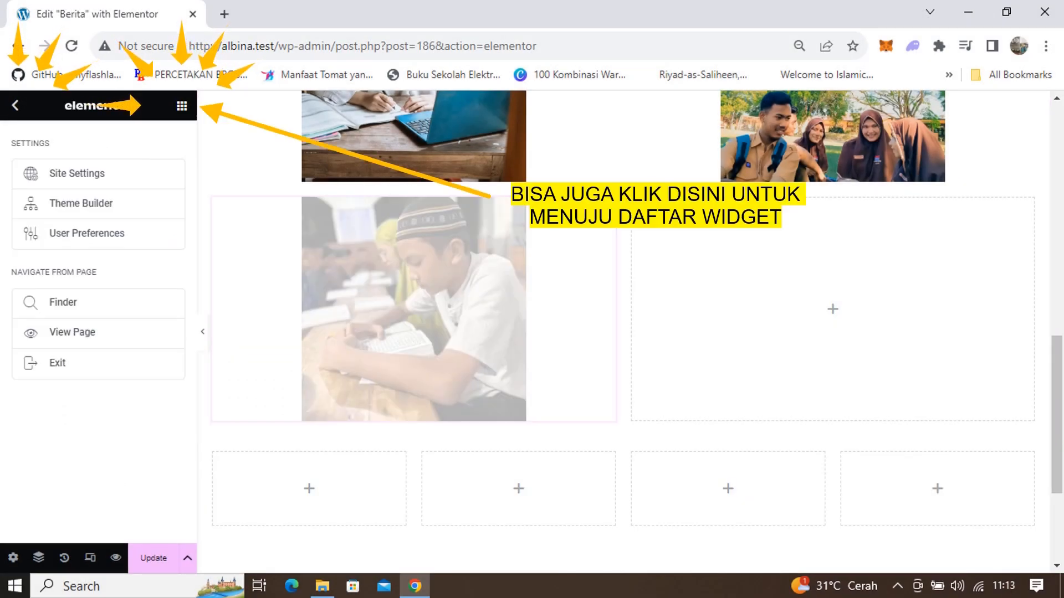
pyautogui.click(15, 106)
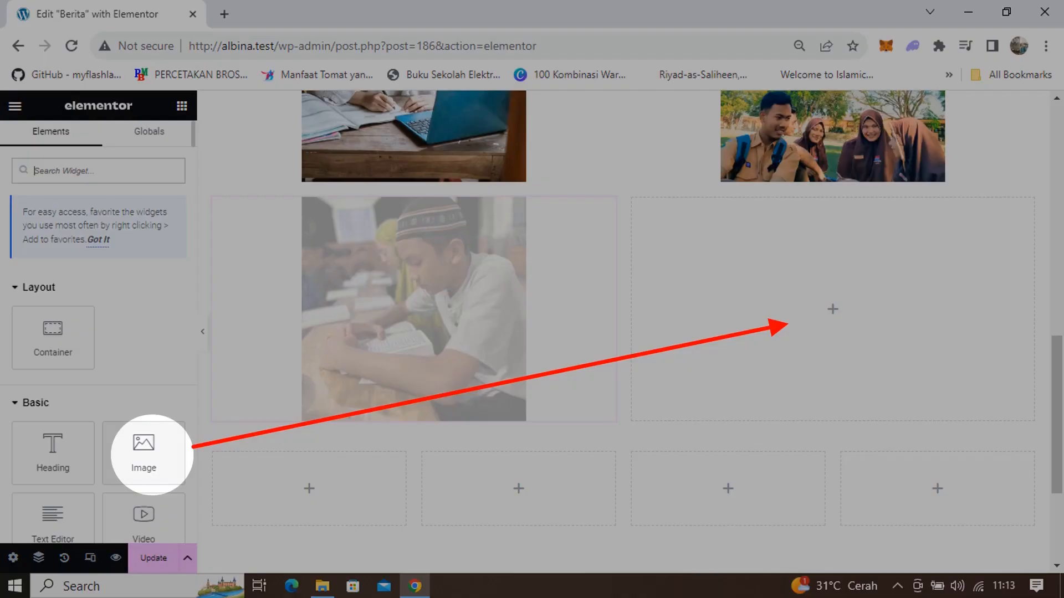
pyautogui.moveTo(144, 451); pyautogui.dragTo(776, 309)
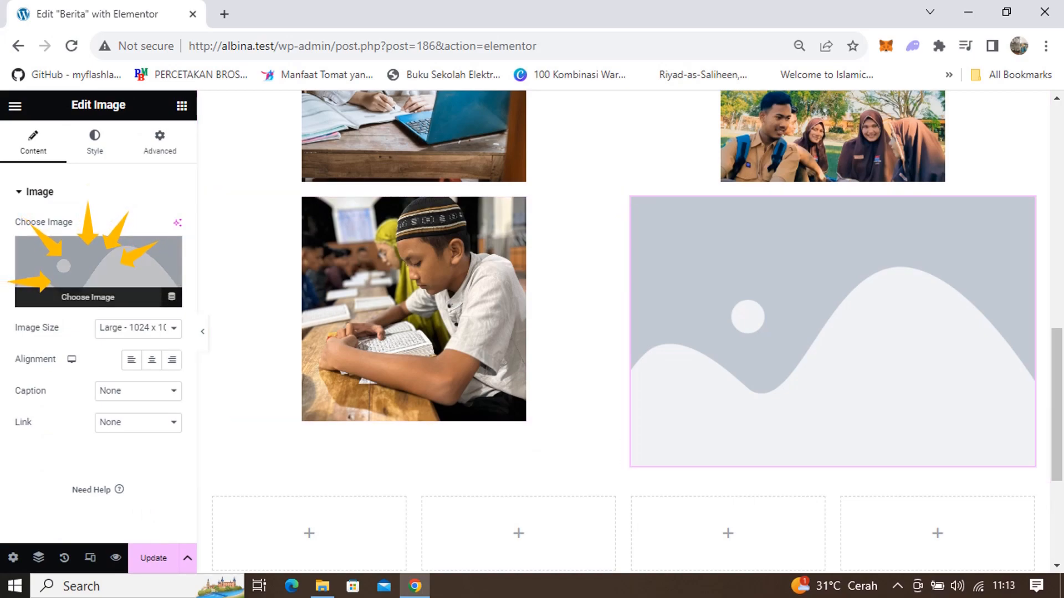
# Use the library photo 3.7.jpg of the sack race for the fourth image and set its size to Medium - 300 x 300.
pyautogui.click(89, 257)
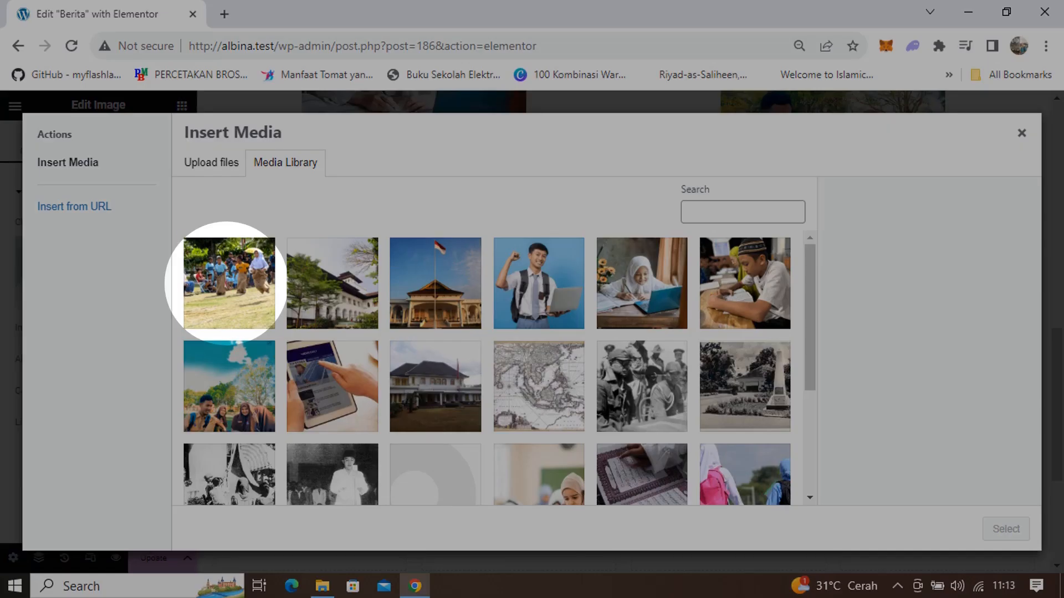
pyautogui.click(229, 283)
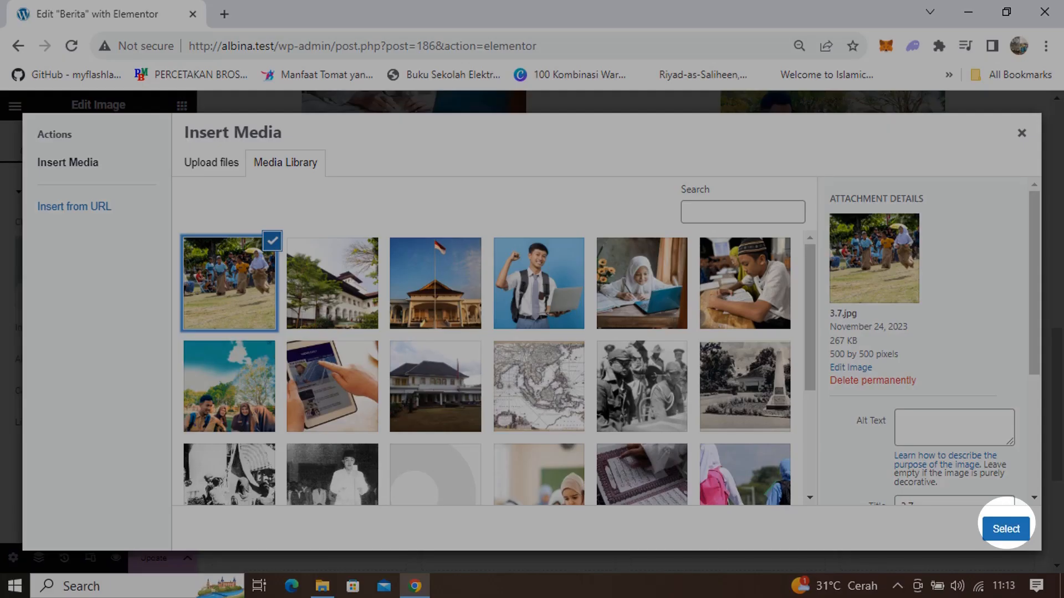
pyautogui.click(1005, 529)
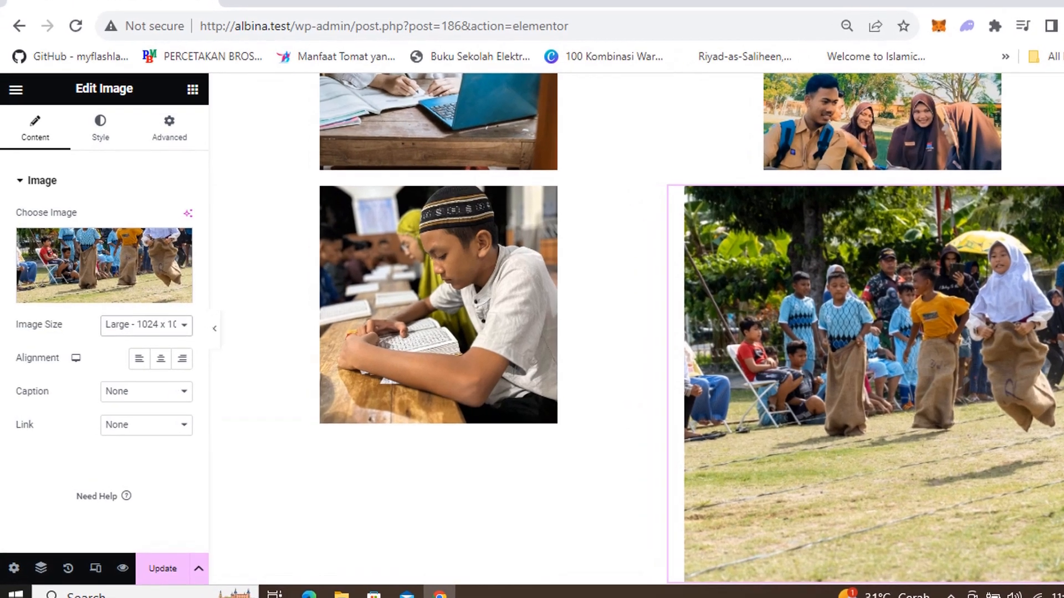
pyautogui.click(146, 325)
pyautogui.click(138, 355)
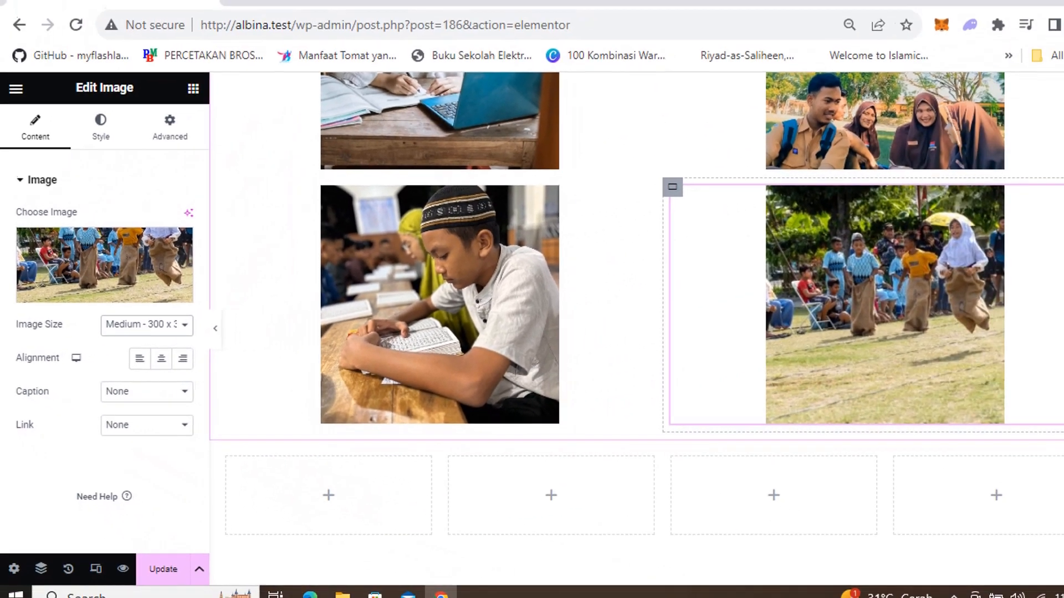
# Place an Image widget in the first cell of the four-column container below the photo grid.
pyautogui.moveTo(1057, 415); pyautogui.dragTo(1057, 470)
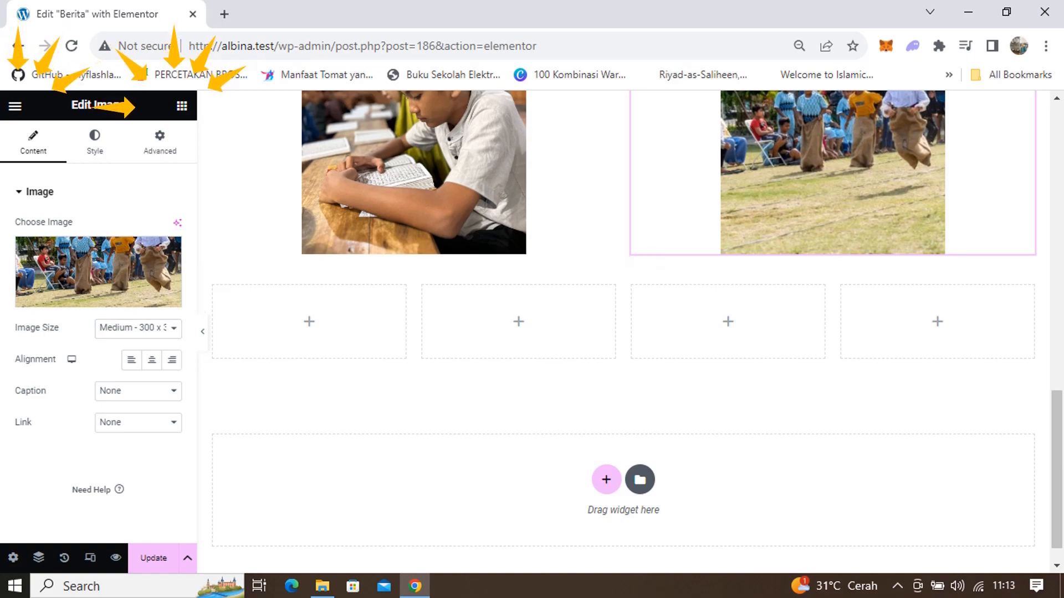
pyautogui.click(14, 106)
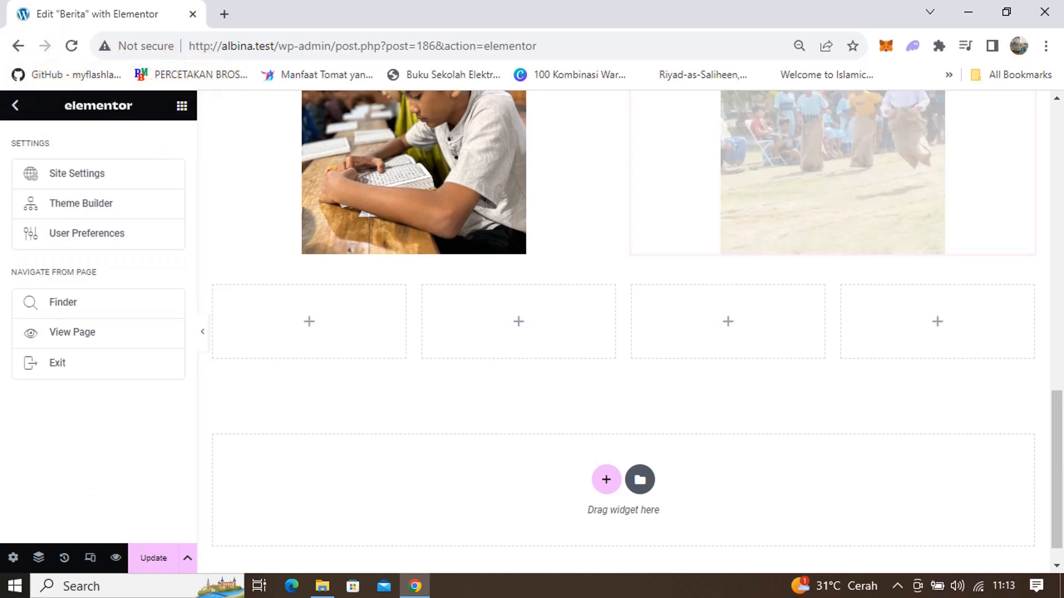
pyautogui.click(15, 106)
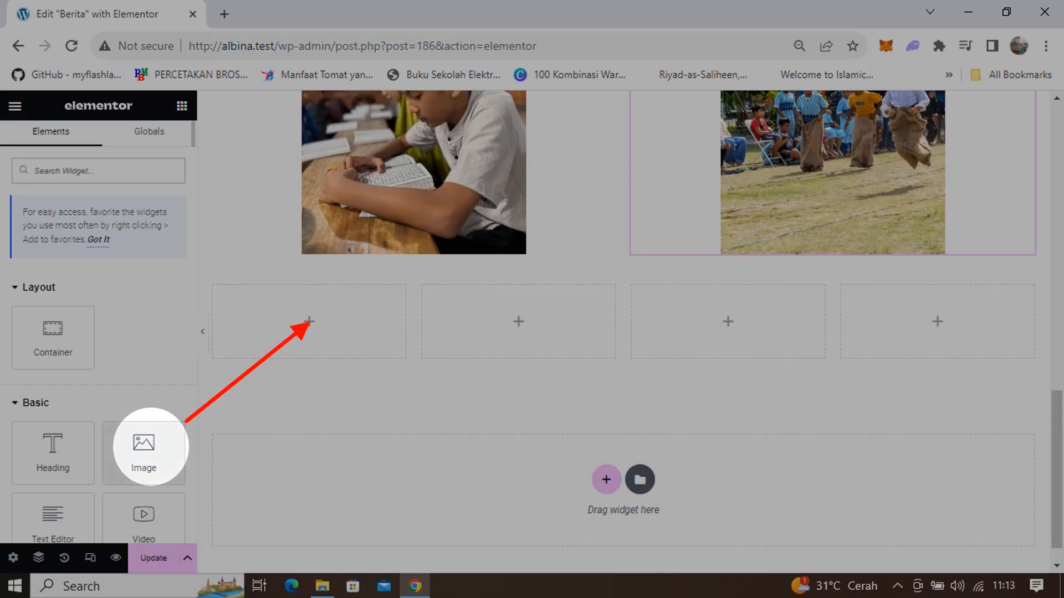
pyautogui.moveTo(144, 448); pyautogui.dragTo(302, 333)
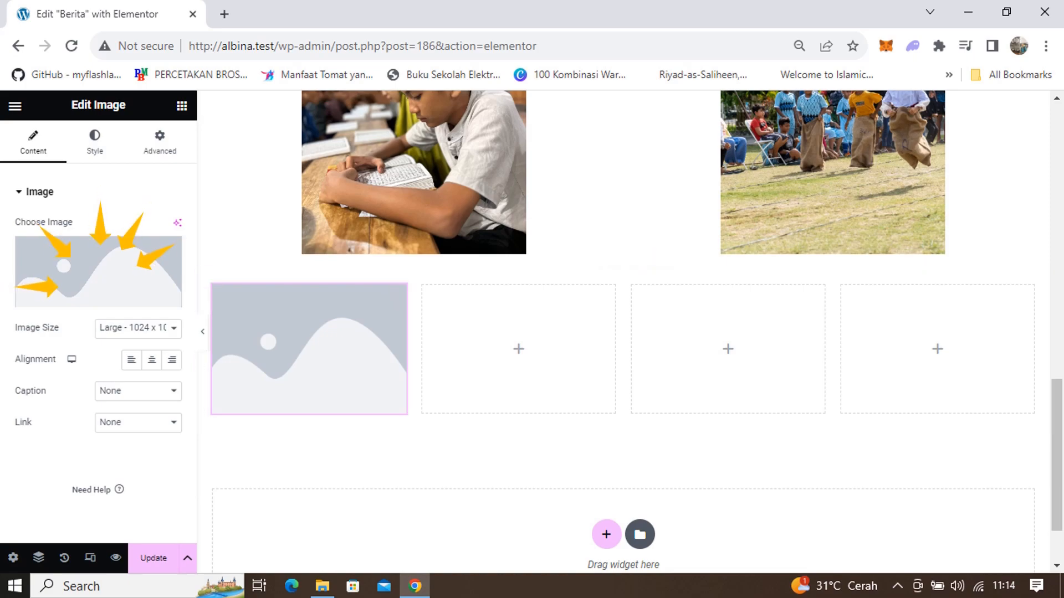
# Use the library photo 2.jpg of the schoolgirls reading together for the first column's image.
pyautogui.click(98, 272)
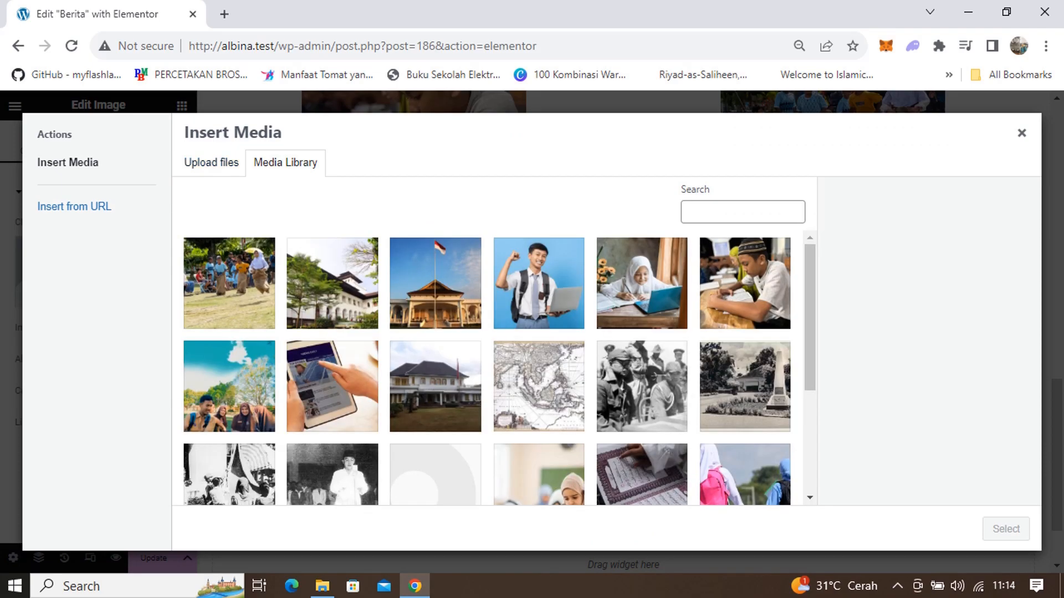
pyautogui.scroll(-4, 494, 365)
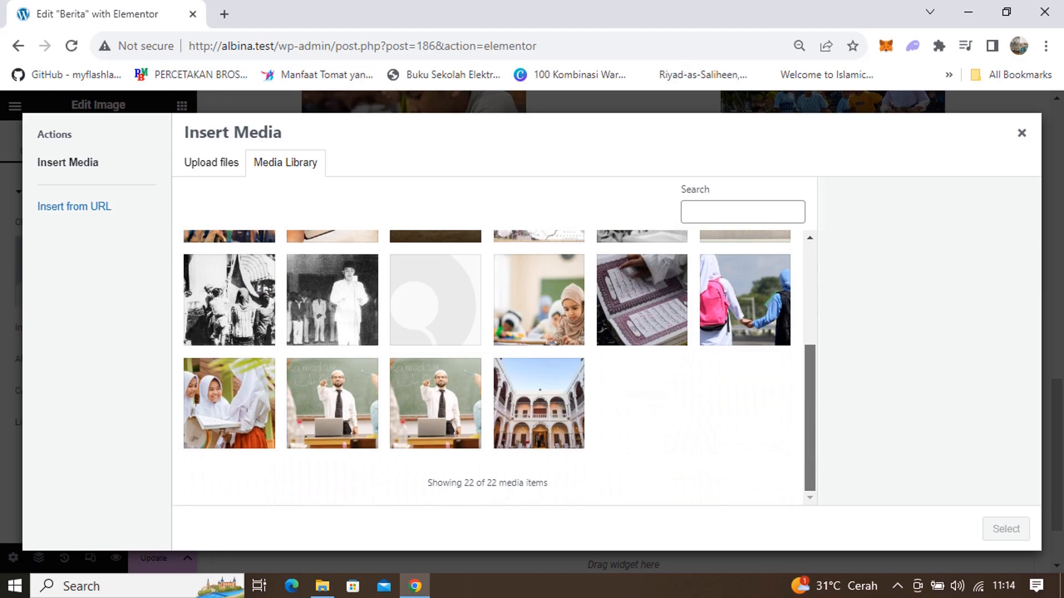
pyautogui.scroll(1, 493, 360)
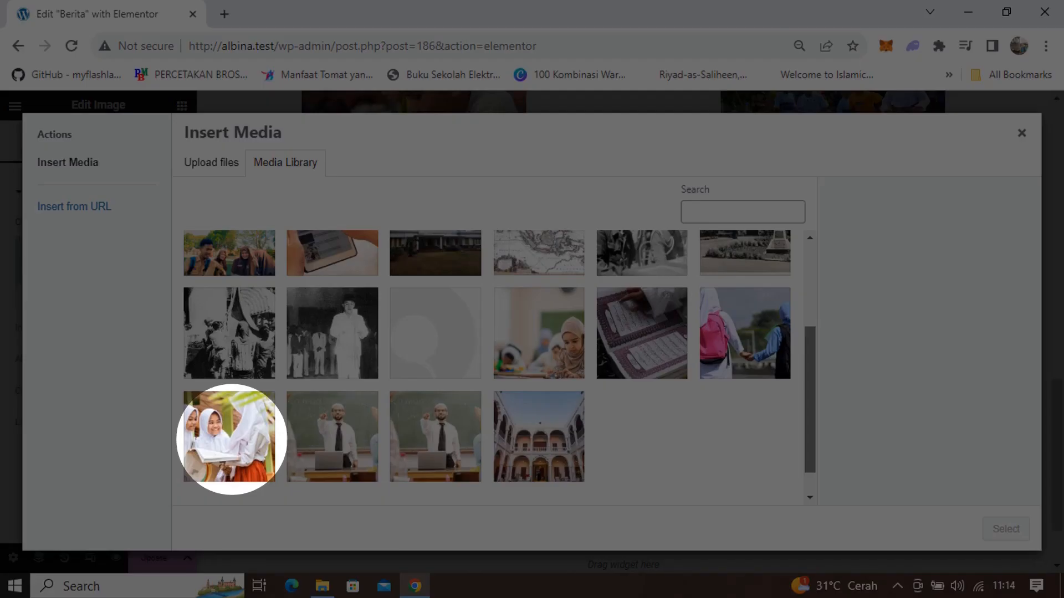
pyautogui.click(232, 440)
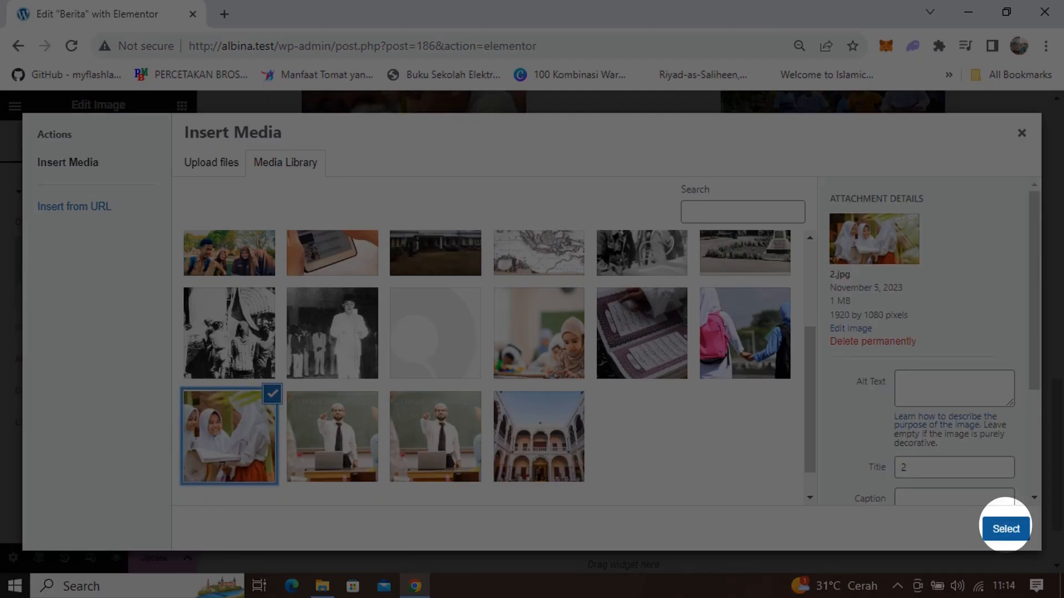
pyautogui.click(1005, 529)
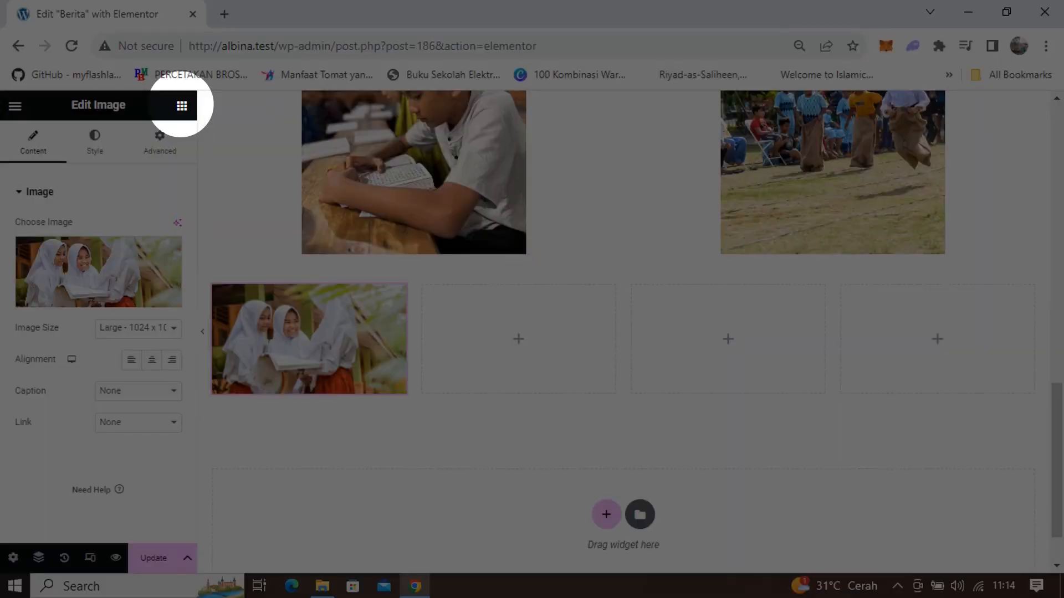
# Add an Image widget to the second cell of the four-column container, showing library photo 3.3.jpg at size Medium - 300 x 300.
pyautogui.click(181, 105)
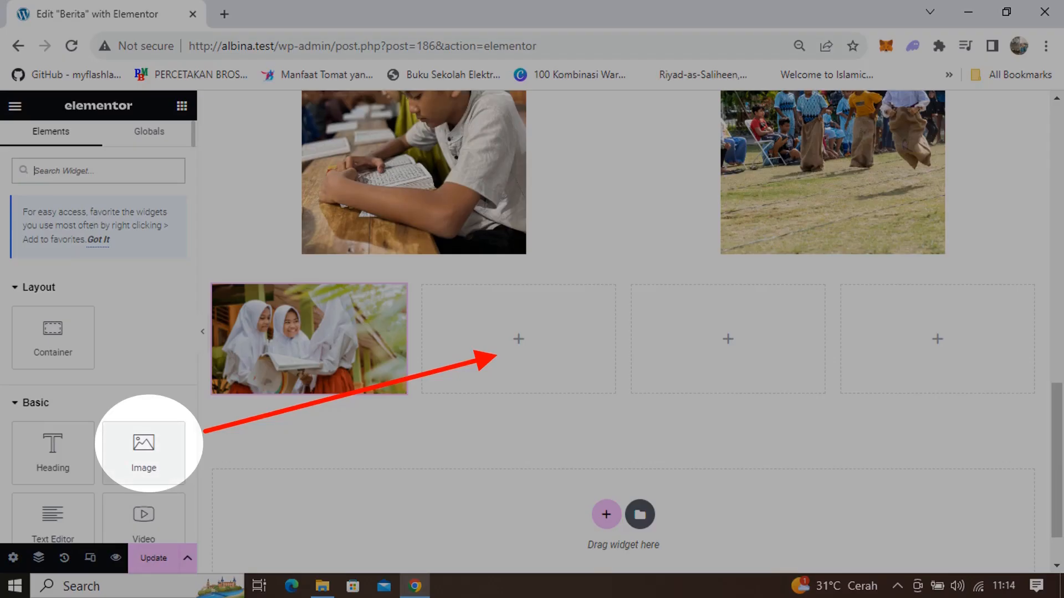
pyautogui.moveTo(144, 448); pyautogui.dragTo(518, 341)
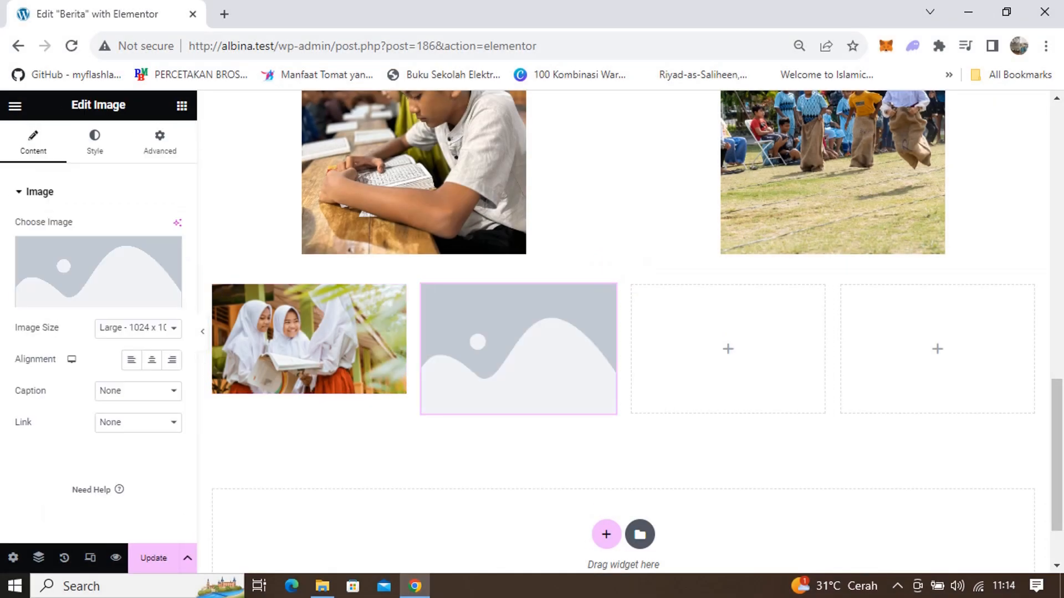
pyautogui.click(98, 272)
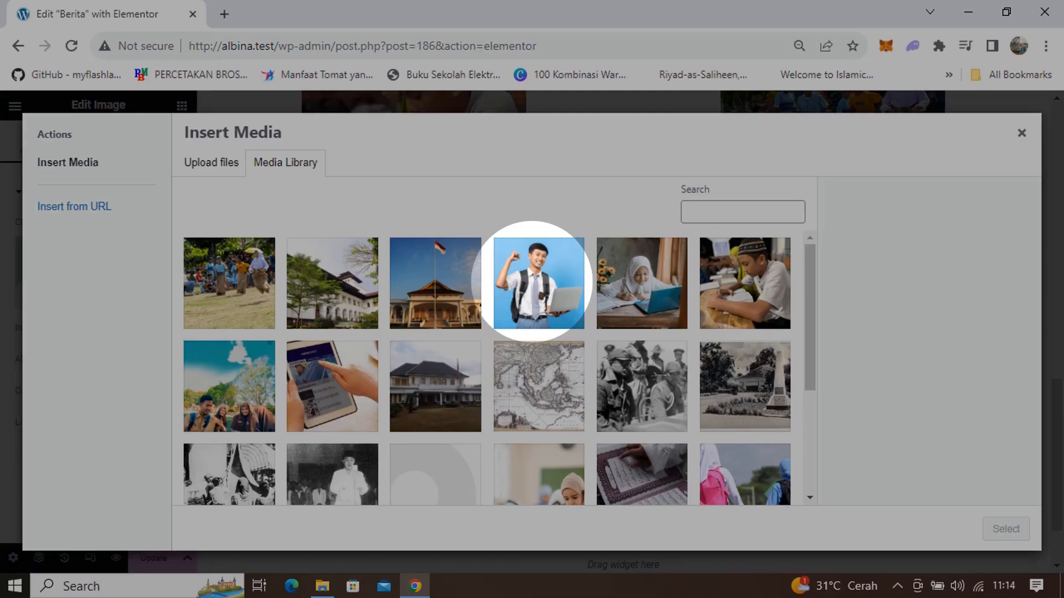
pyautogui.click(539, 282)
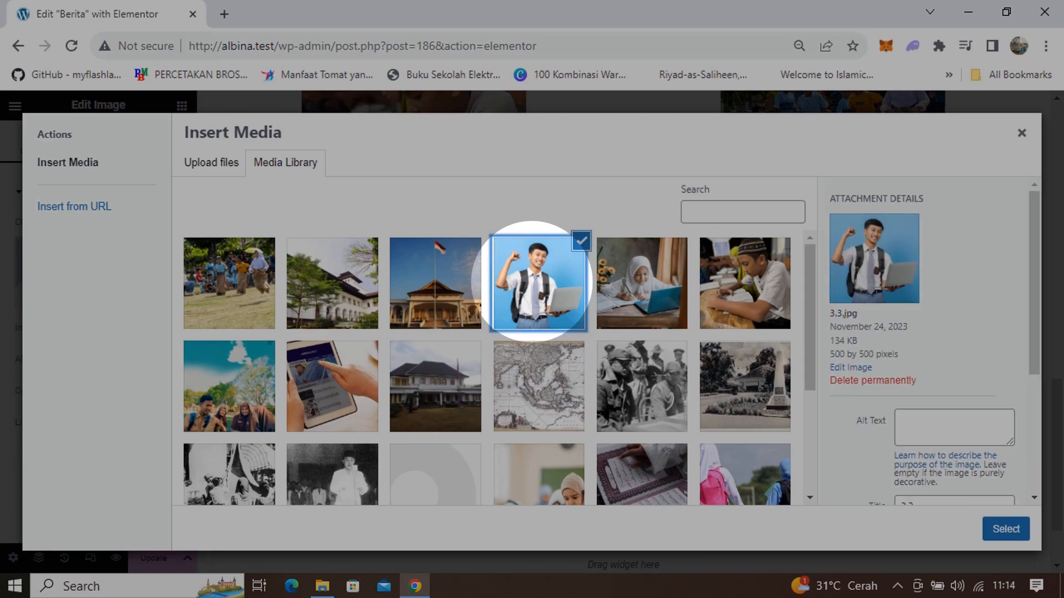
pyautogui.click(1006, 529)
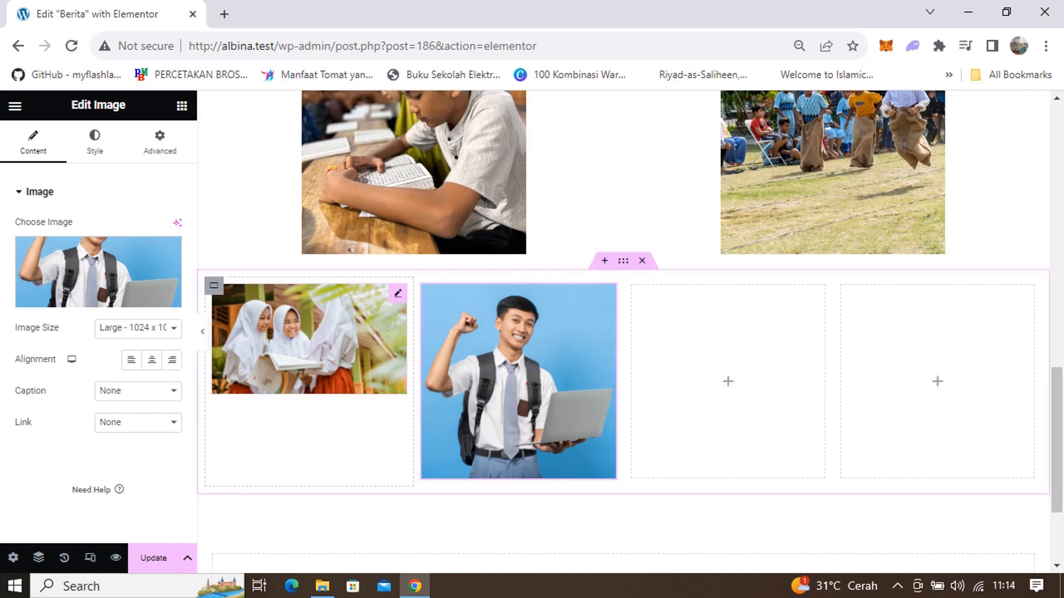
pyautogui.click(138, 328)
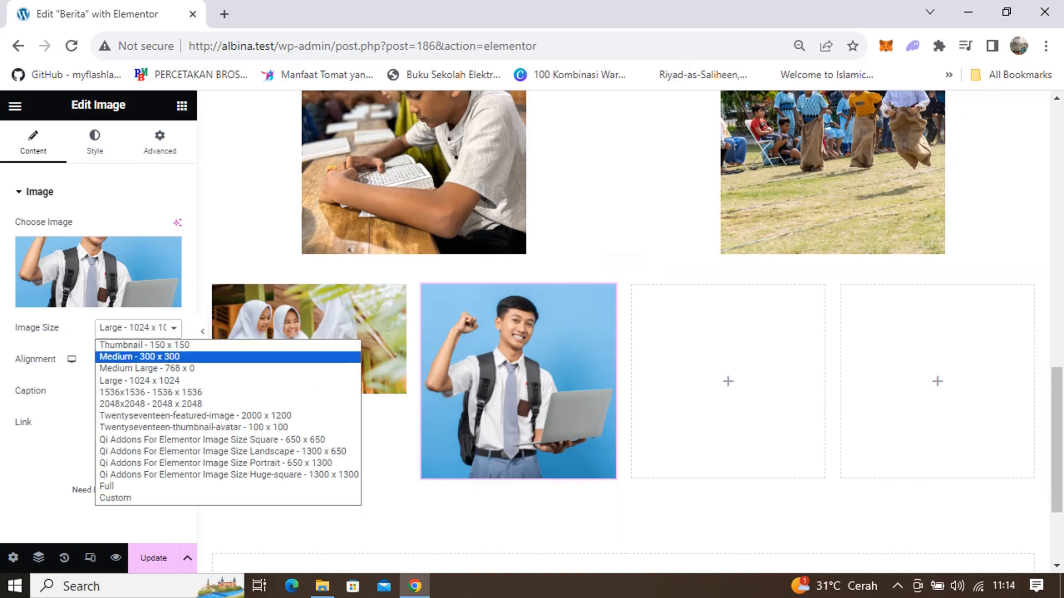
pyautogui.click(150, 356)
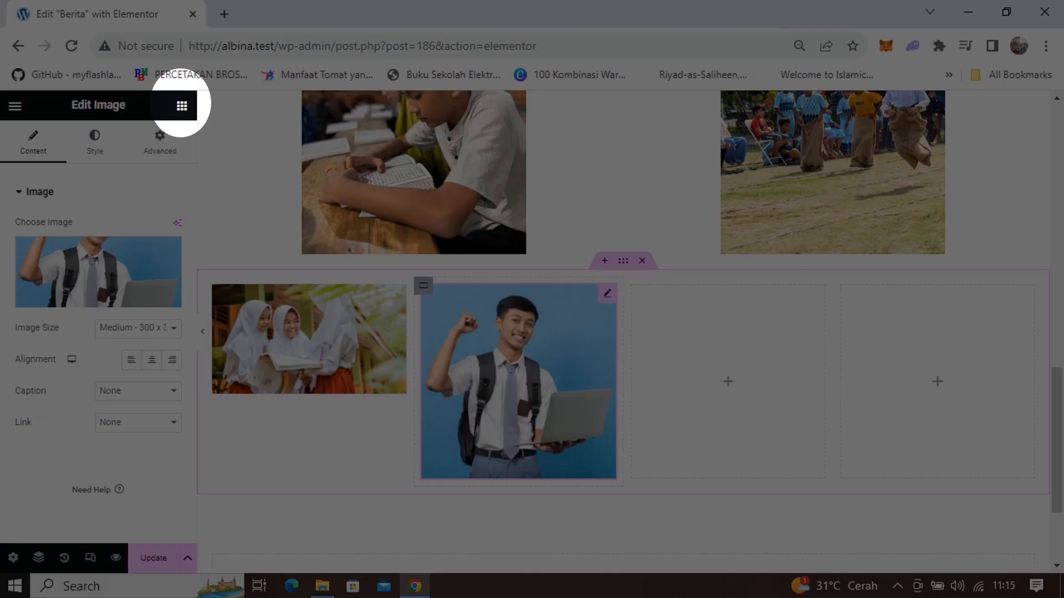
# Add another Image widget below the photo of the student with a laptop in the second column.
pyautogui.click(182, 105)
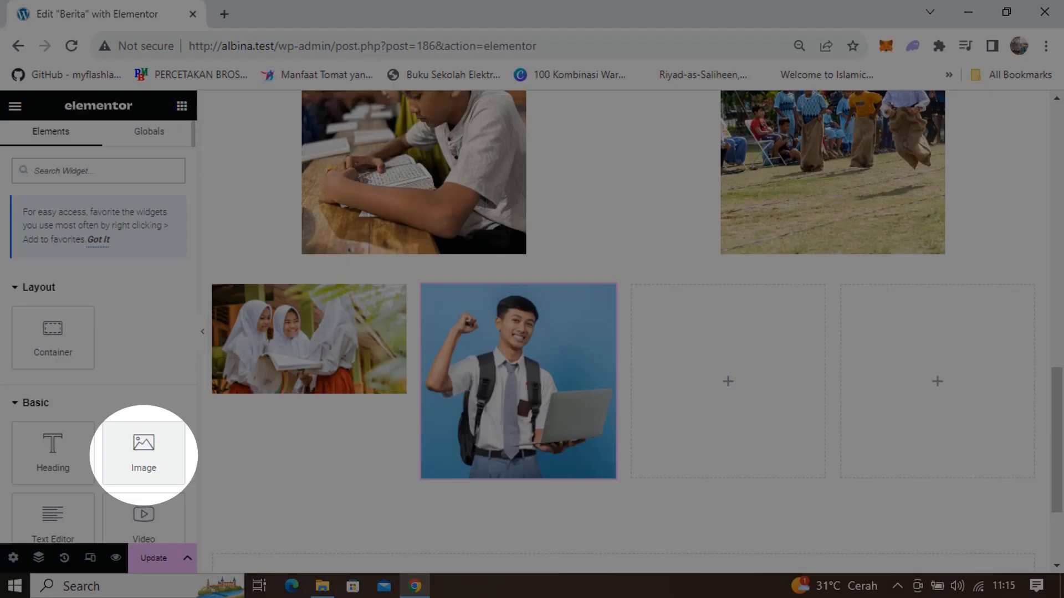
pyautogui.click(143, 455)
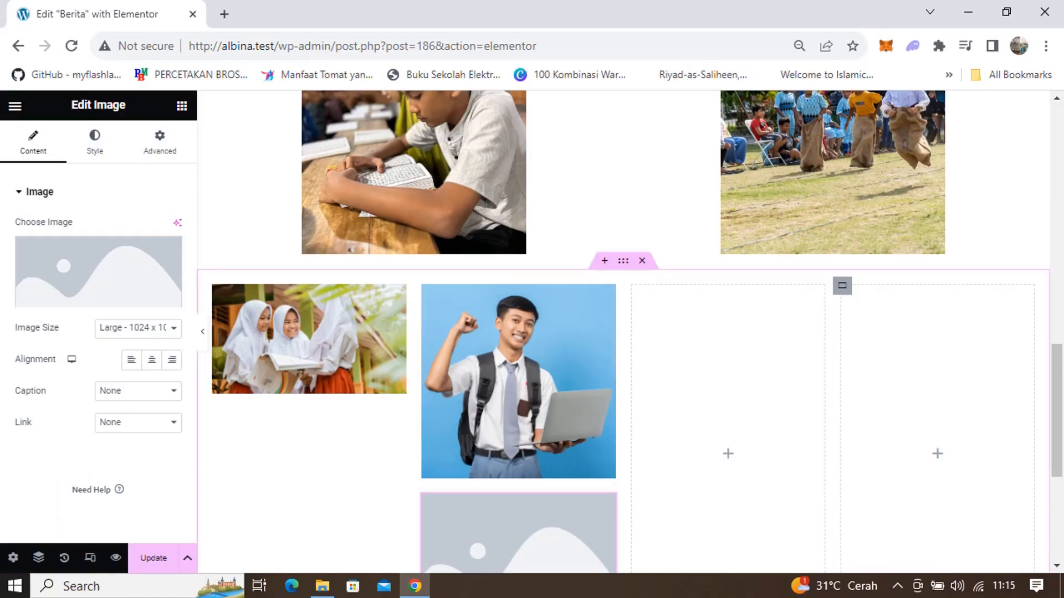
pyautogui.scroll(-5, 518, 310)
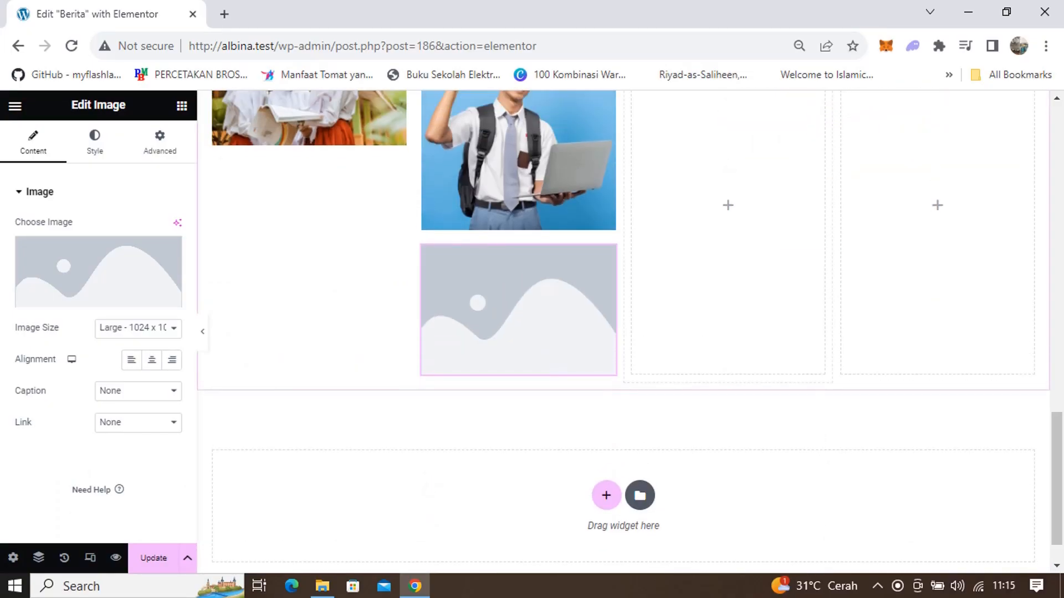
# Move the placeholder image into the third column of the four-column container and place a duplicate of it in the fourth column.
pyautogui.moveTo(518, 310)
pyautogui.mouseDown()
pyautogui.moveTo(776, 190)
pyautogui.moveTo(776, 207)
pyautogui.mouseUp()
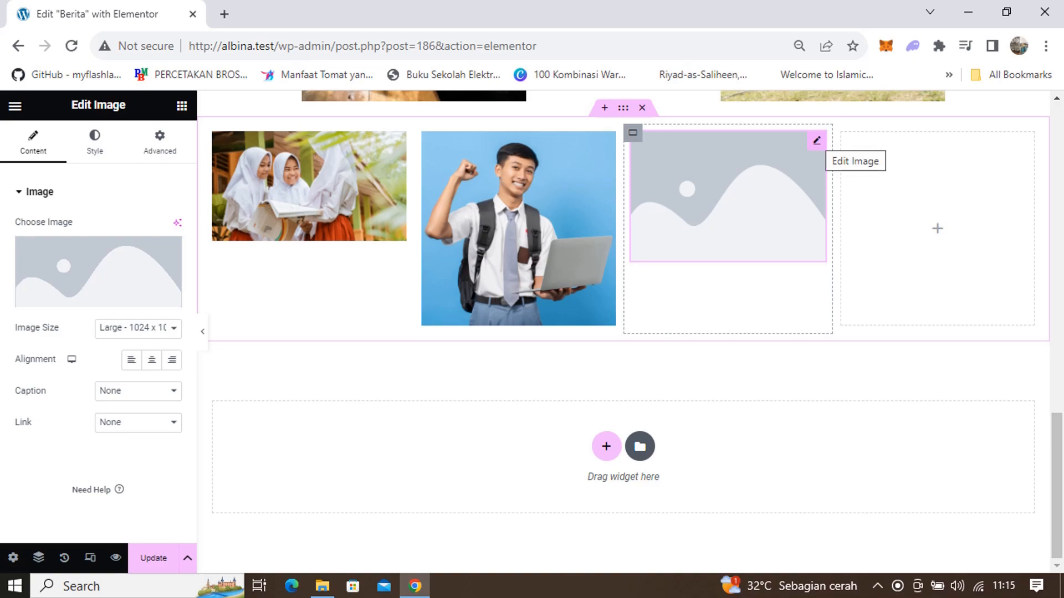
pyautogui.rightClick(818, 142)
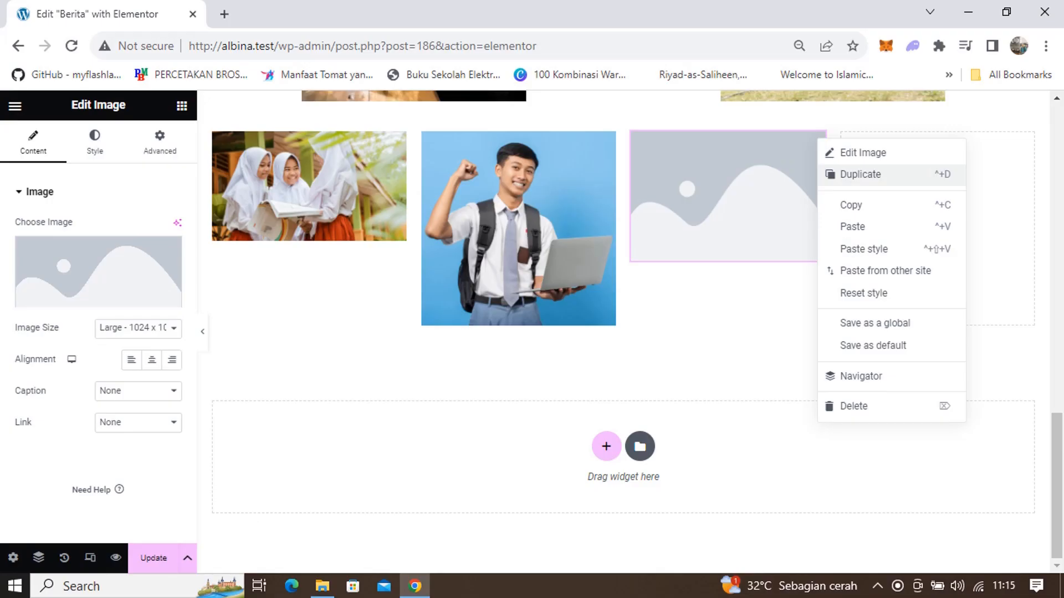
pyautogui.click(860, 174)
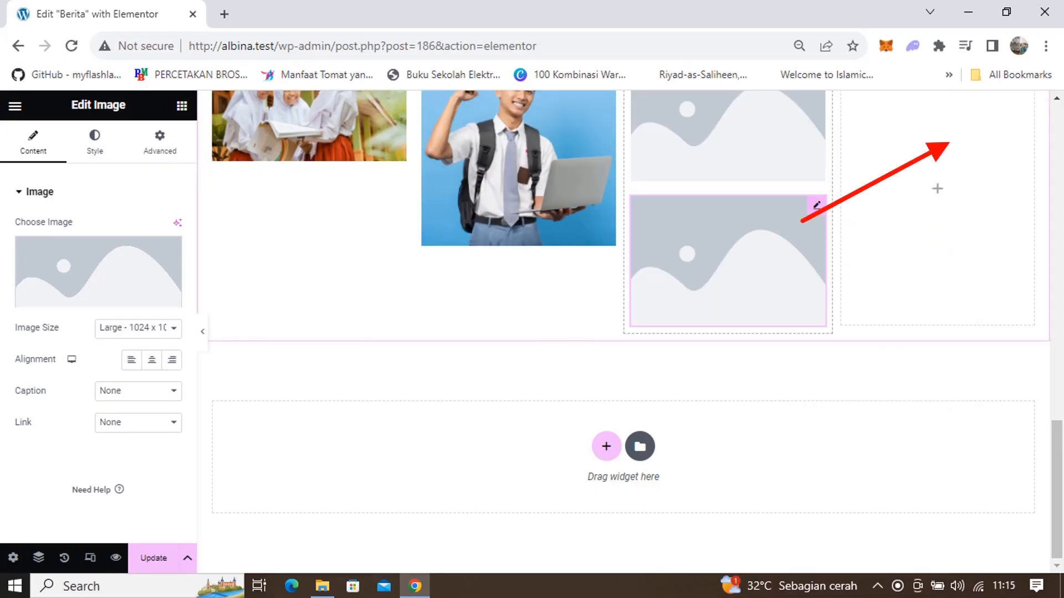
pyautogui.moveTo(816, 205); pyautogui.dragTo(937, 169)
pyautogui.scroll(2, 792, 311)
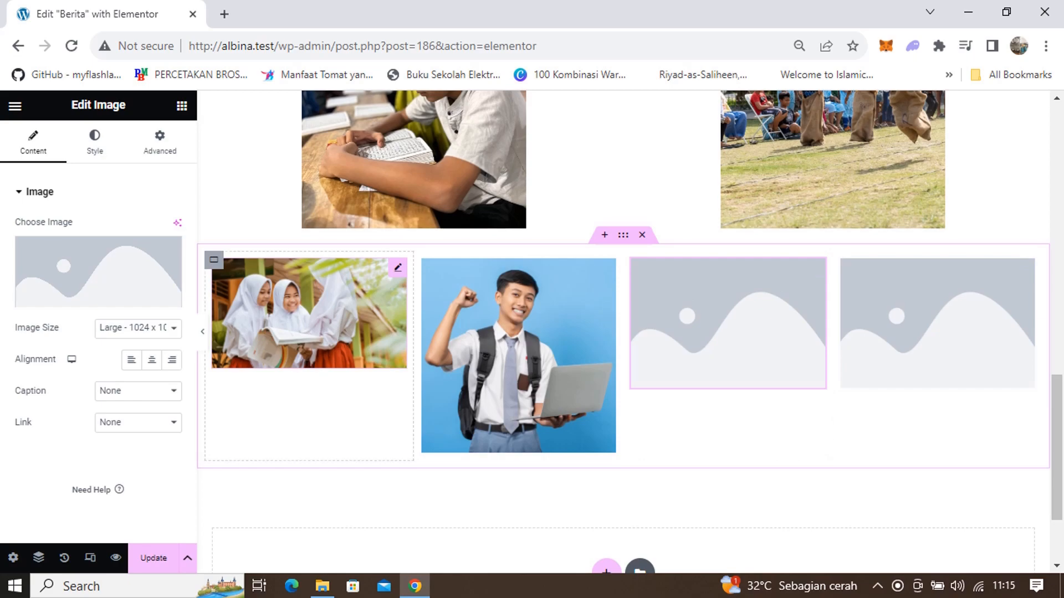
# Use the library photo of the white building behind green trees for the third column's image.
pyautogui.click(91, 266)
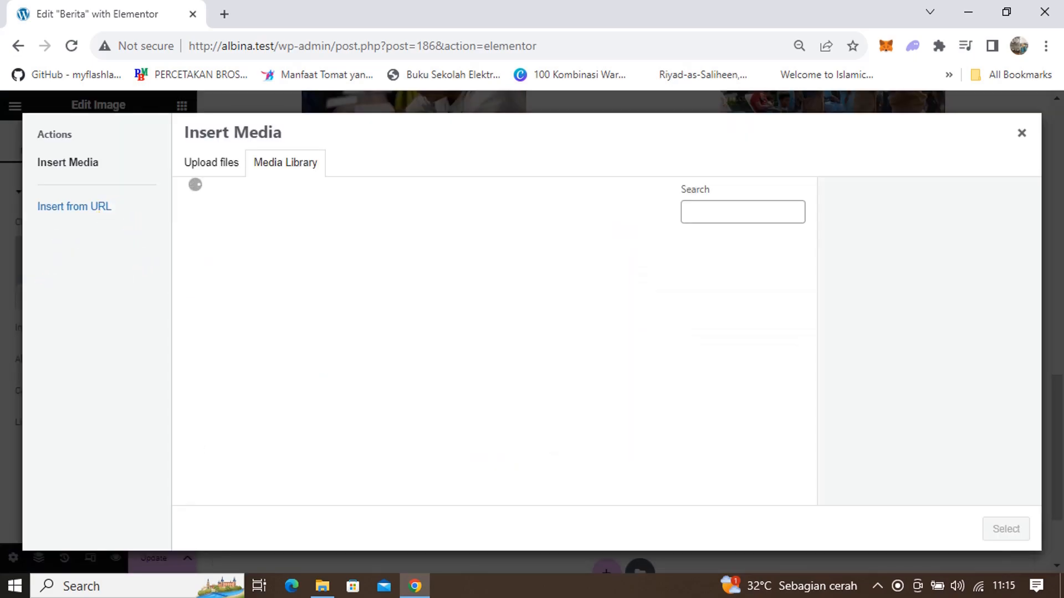
pyautogui.click(333, 266)
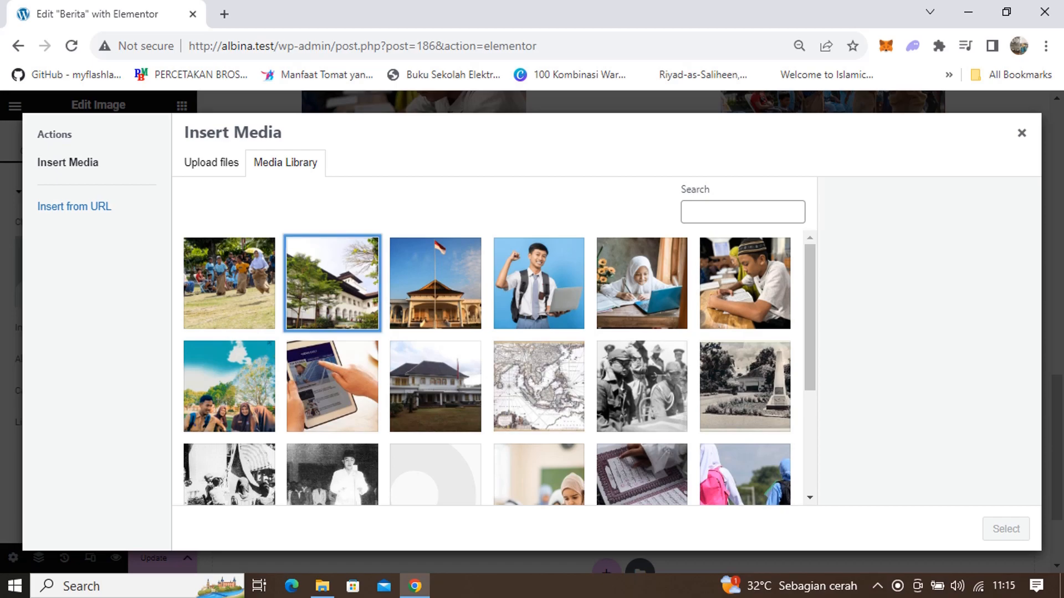
pyautogui.click(1004, 528)
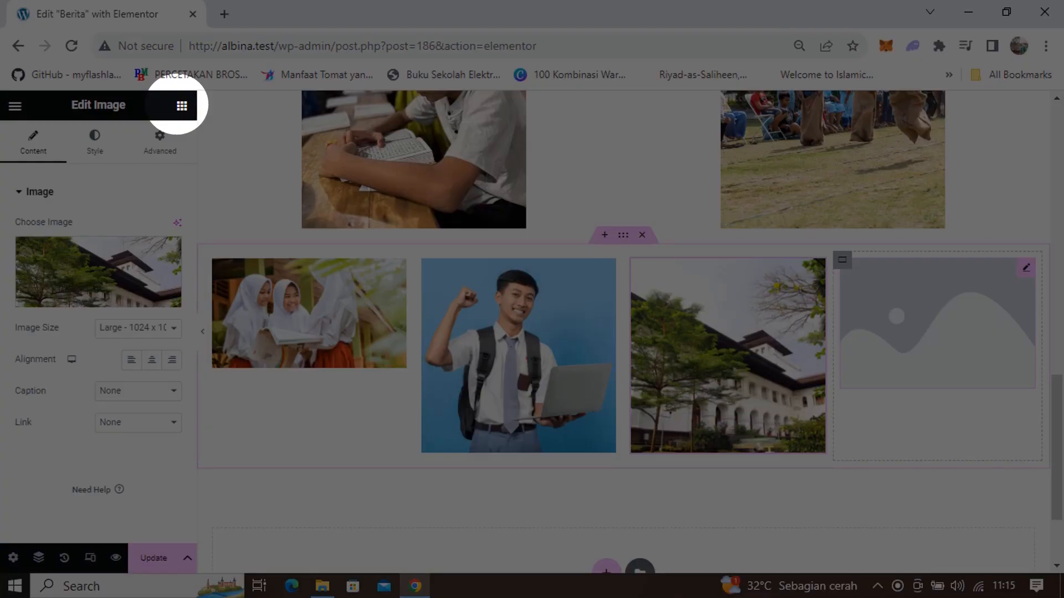
# Use the library photo 3.7.jpg of the sack race for the fourth column's image.
pyautogui.click(182, 105)
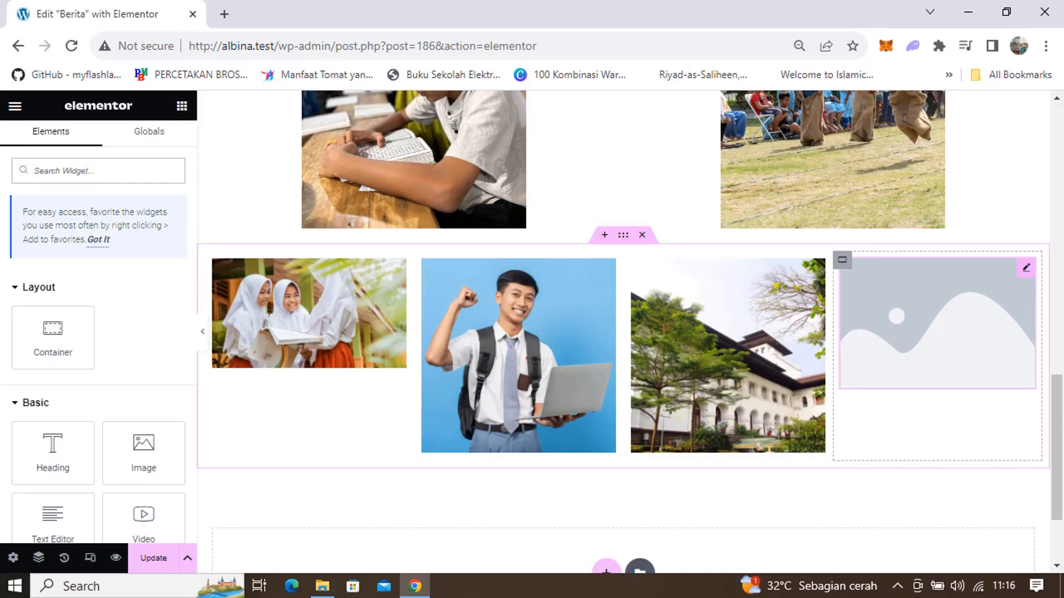
pyautogui.click(936, 322)
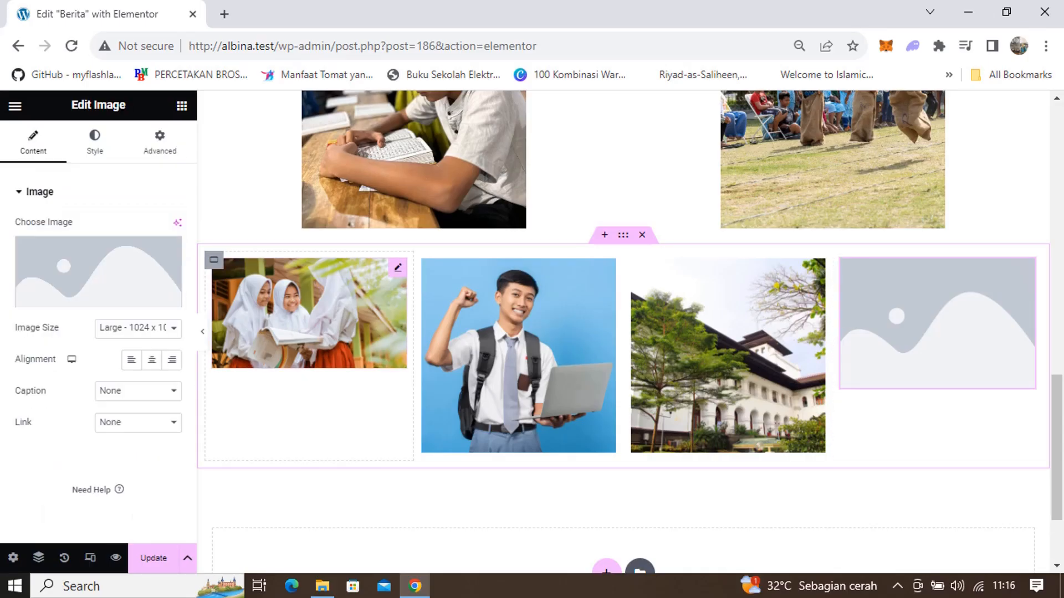
pyautogui.click(97, 277)
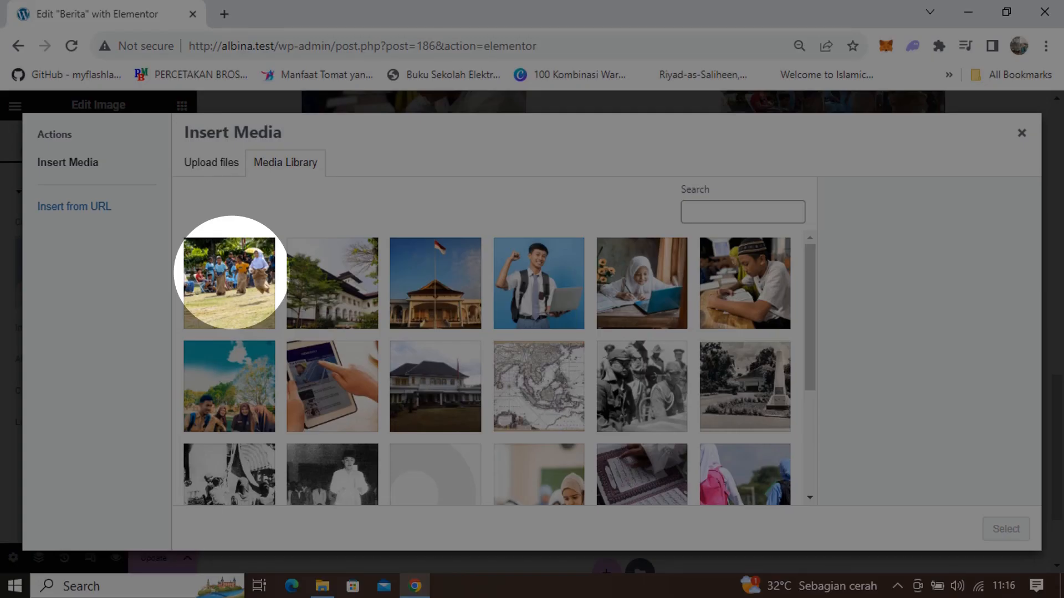
pyautogui.click(229, 280)
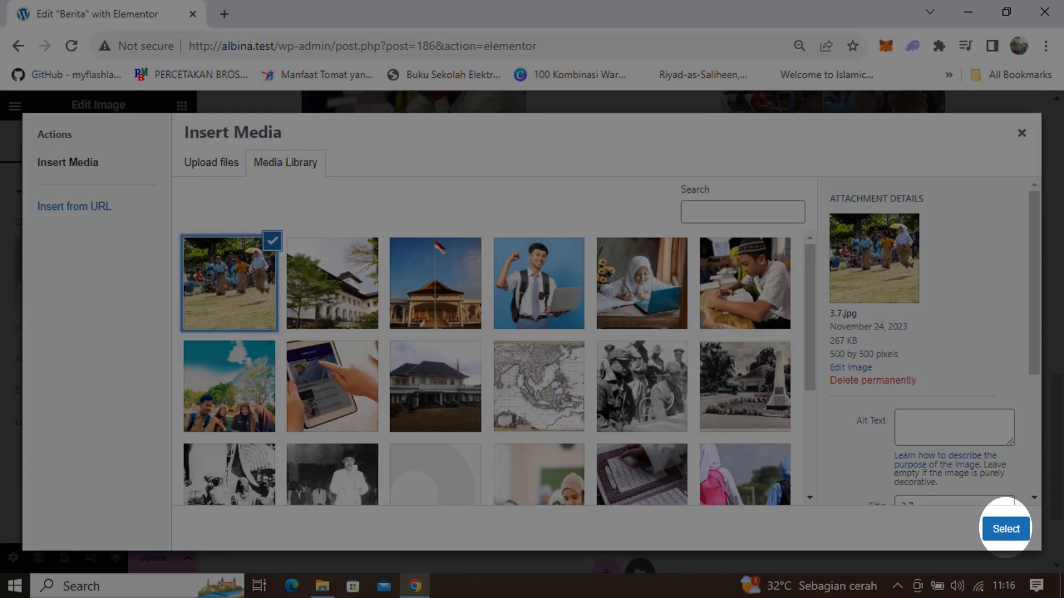
pyautogui.click(1006, 528)
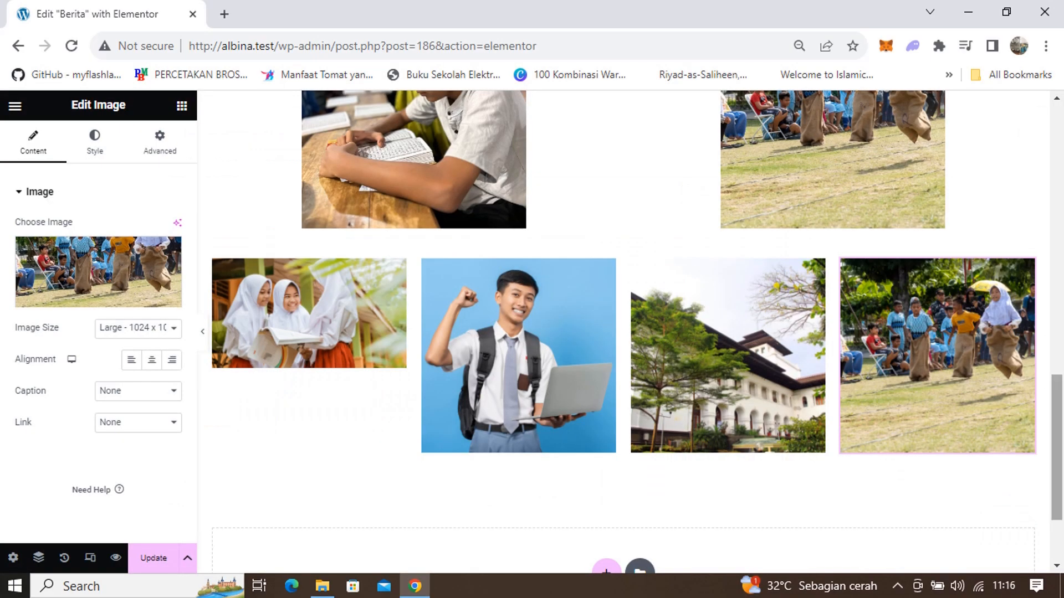
# Replace the first column's schoolgirls photo with library photo 3.5.jpg of the building with the flagpole.
pyautogui.scroll(3, 636, 331)
pyautogui.scroll(-3, 398, 272)
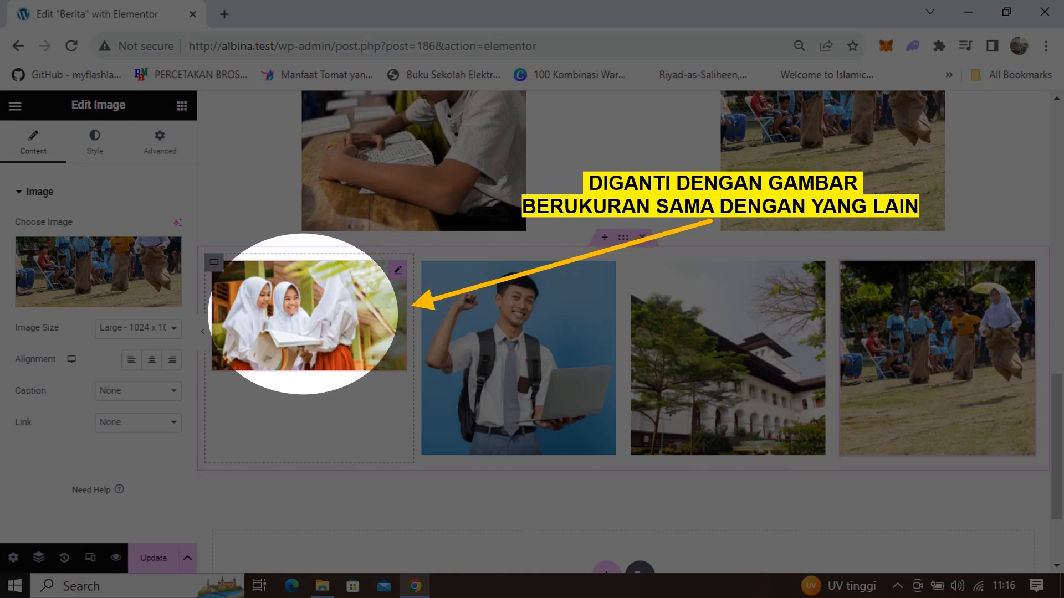
pyautogui.click(398, 270)
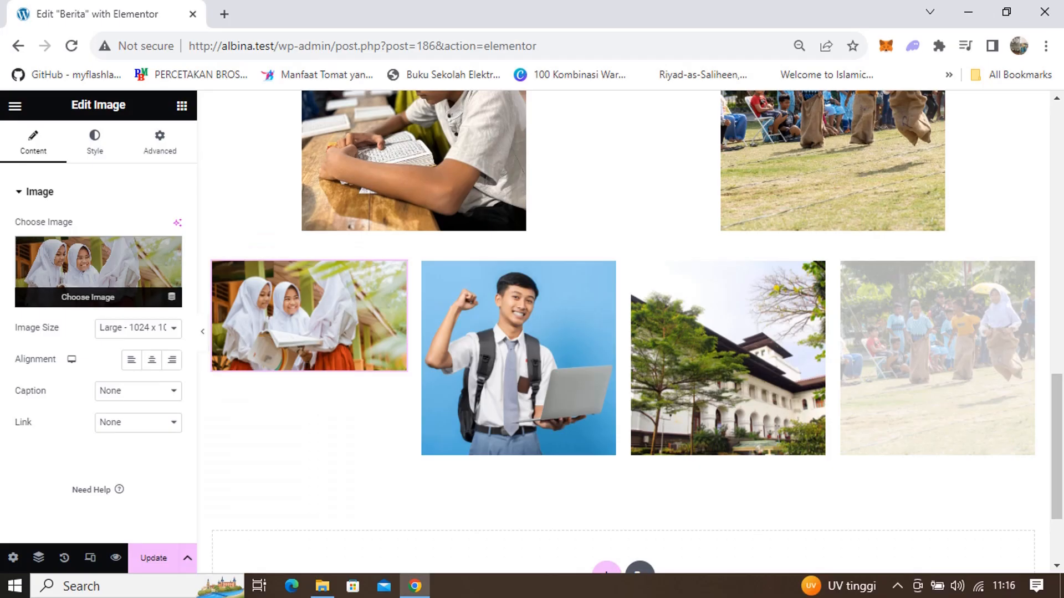
pyautogui.click(89, 294)
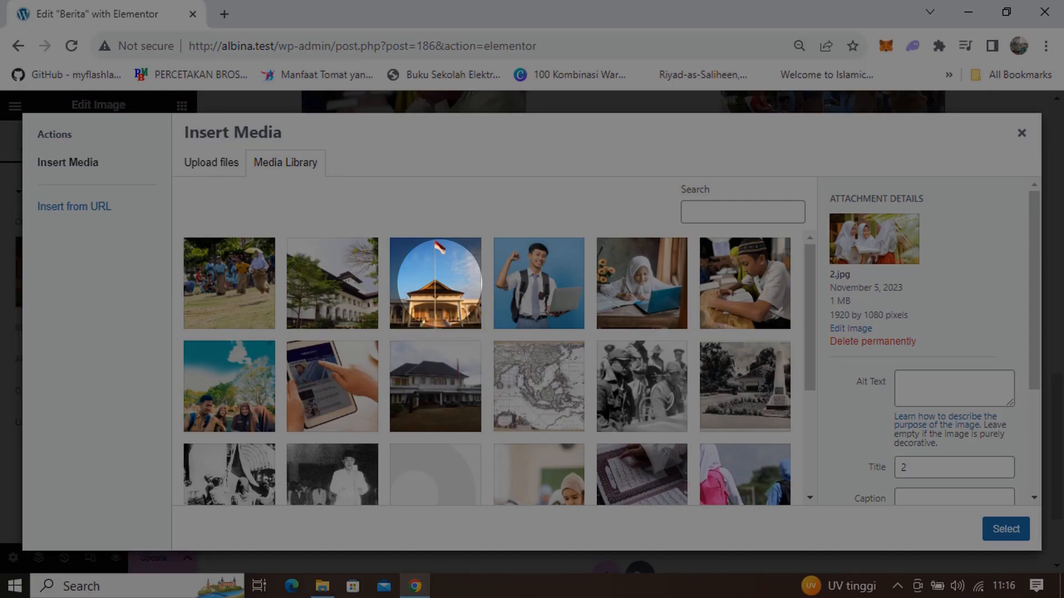
pyautogui.click(439, 283)
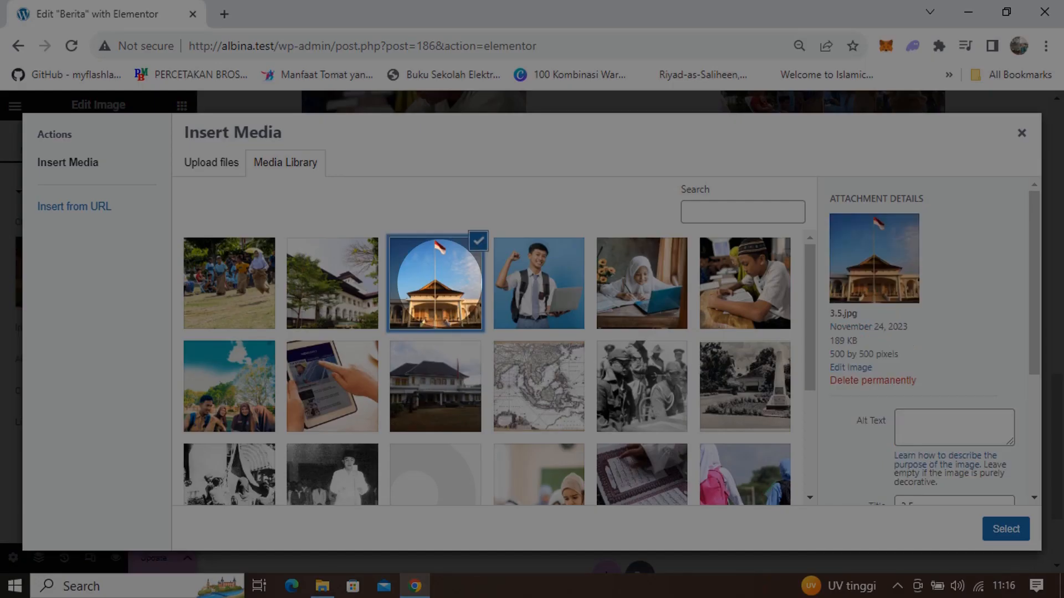
pyautogui.click(1005, 529)
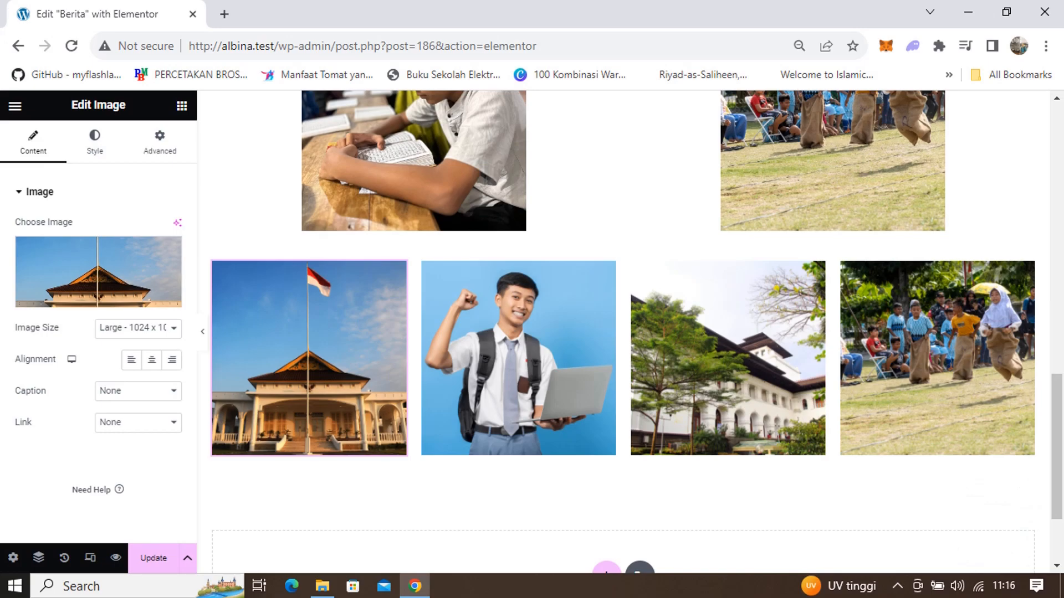
# Add a Heading widget directly below the photo of the girl with a laptop in the Berita Terkini grid.
pyautogui.scroll(4, 630, 332)
pyautogui.scroll(3, 630, 333)
pyautogui.scroll(-4, 630, 332)
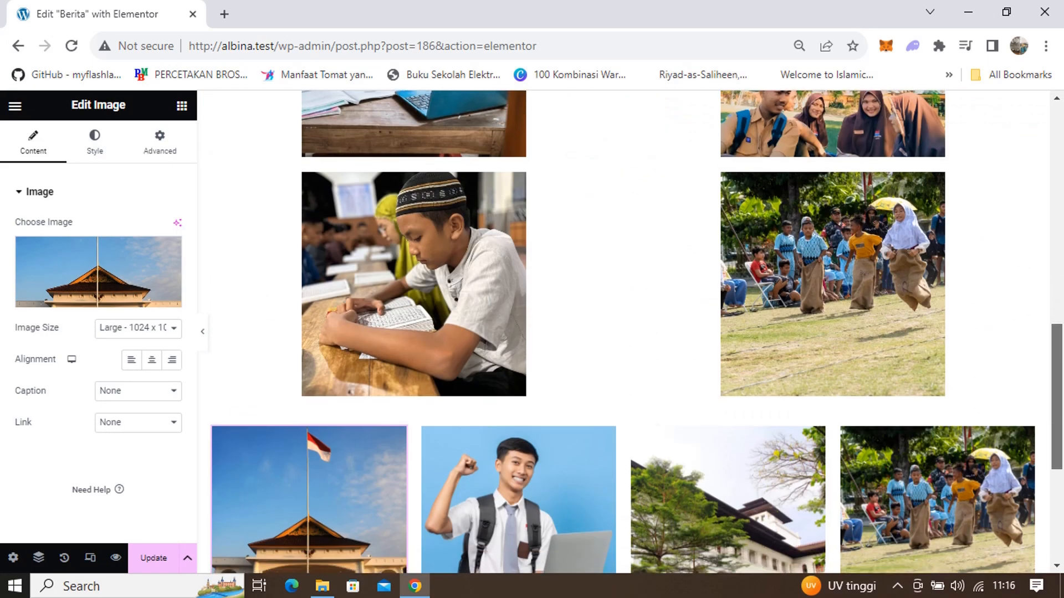
pyautogui.scroll(-2, 630, 333)
pyautogui.scroll(5, 630, 333)
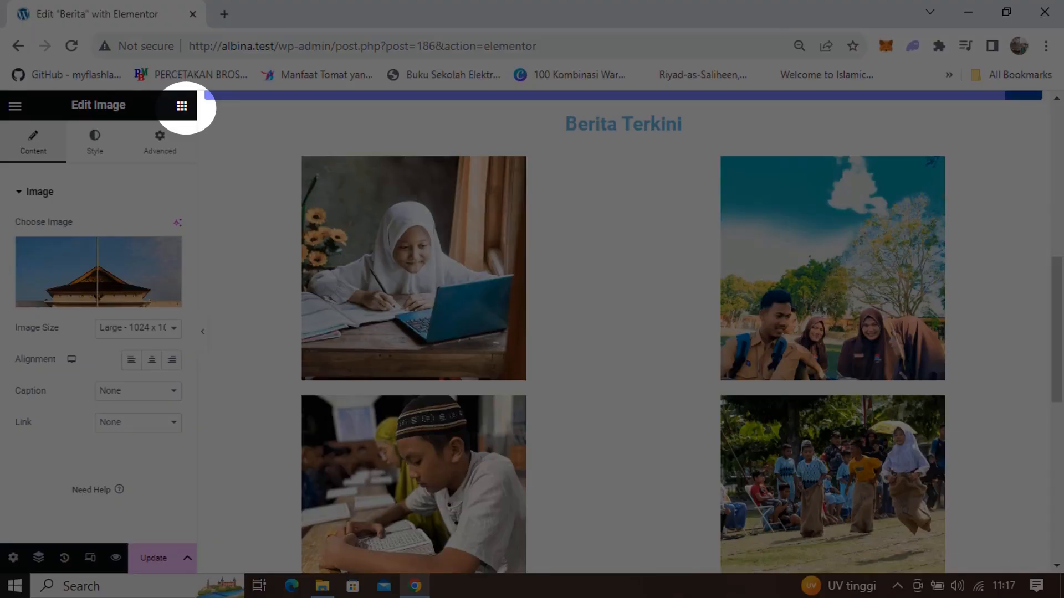
pyautogui.click(181, 106)
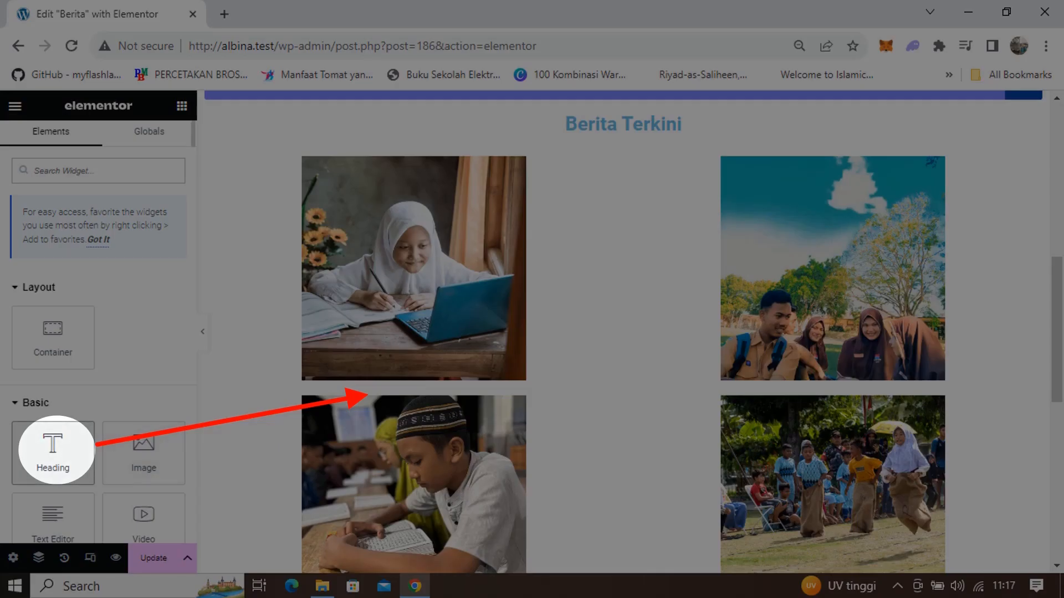
pyautogui.moveTo(54, 449); pyautogui.dragTo(382, 368)
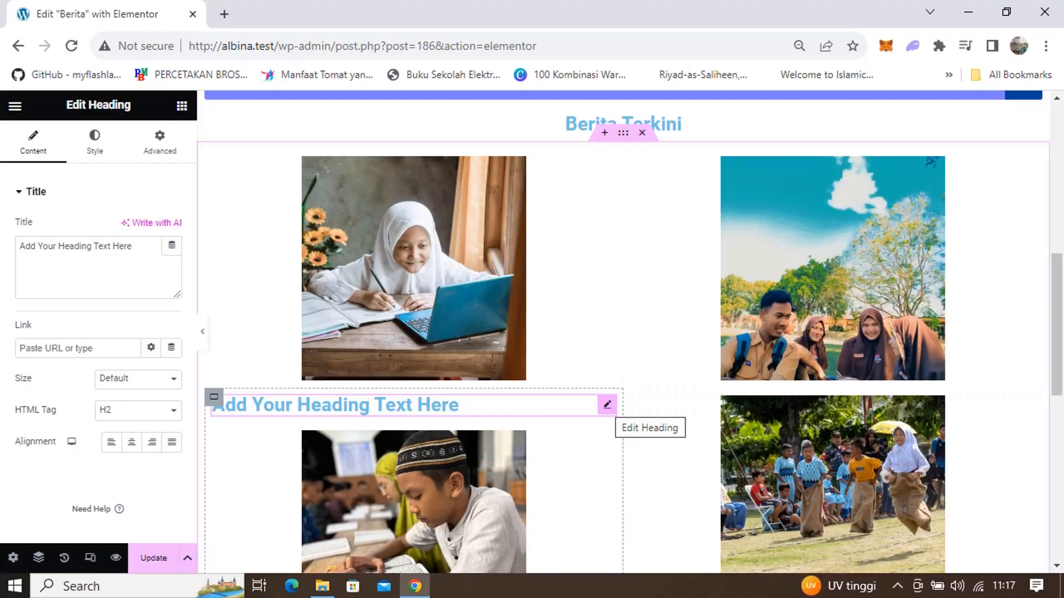
# Duplicate the new heading and move the copy below the student group photo in the second column of the grid.
pyautogui.rightClick(607, 405)
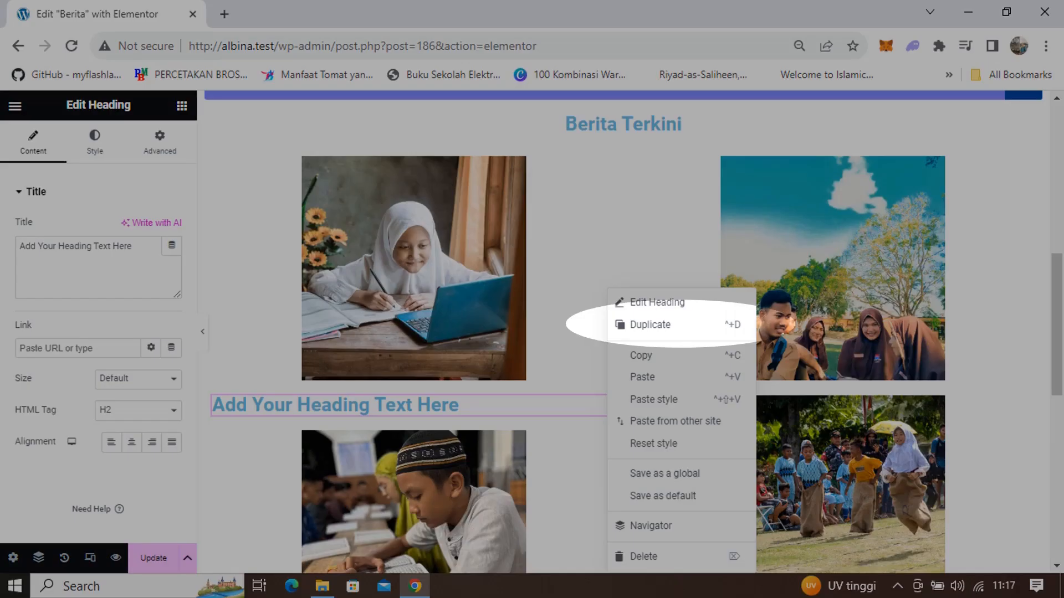
pyautogui.click(650, 325)
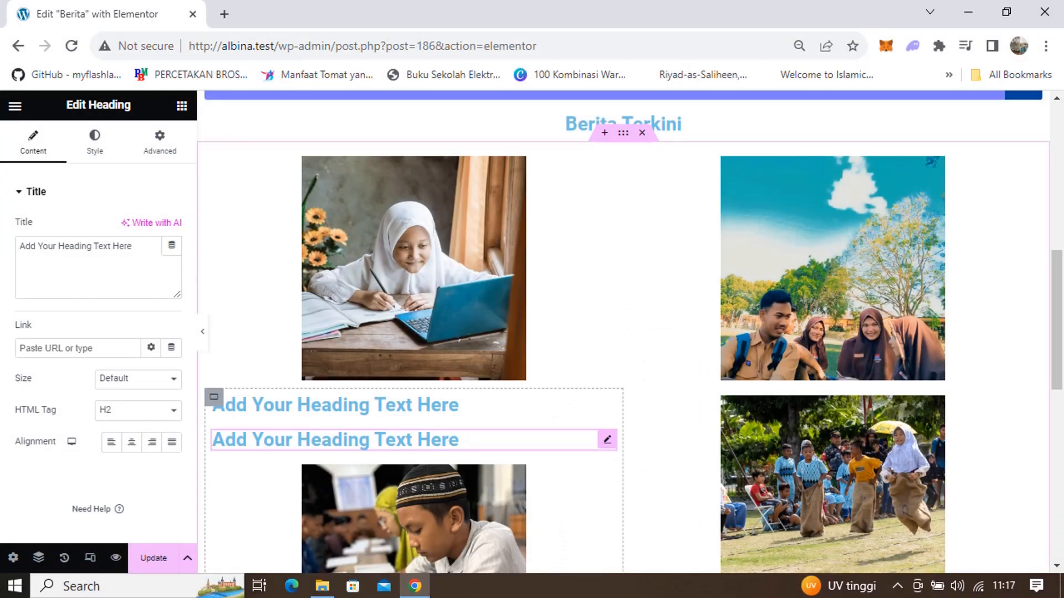
pyautogui.moveTo(607, 439); pyautogui.dragTo(843, 425)
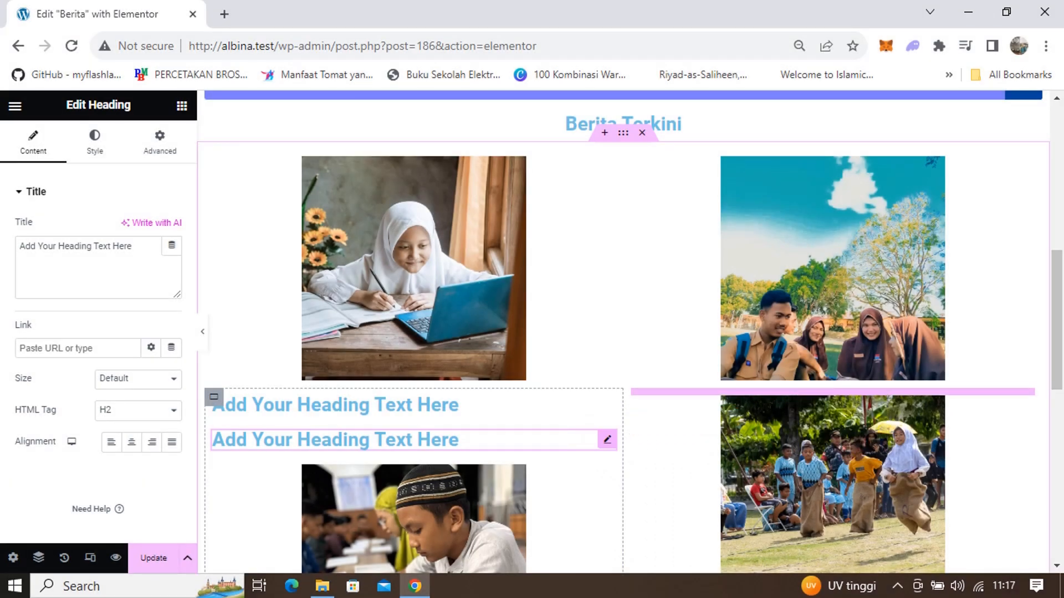
# Duplicate both placeholder headings and move the copies below the photo of the reading boy and the sack race photo.
pyautogui.scroll(-2, 624, 333)
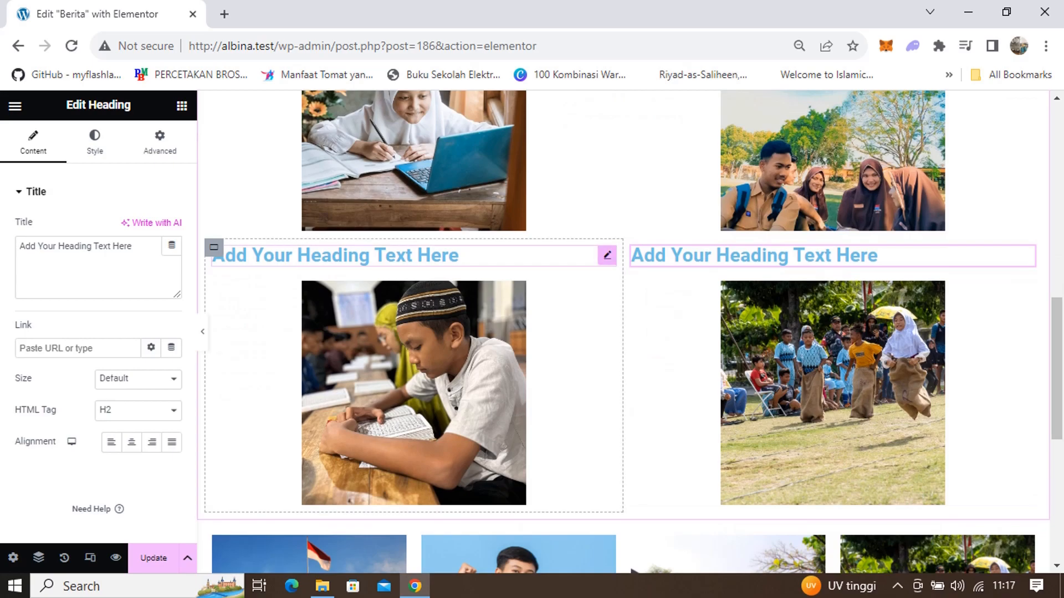
pyautogui.rightClick(606, 257)
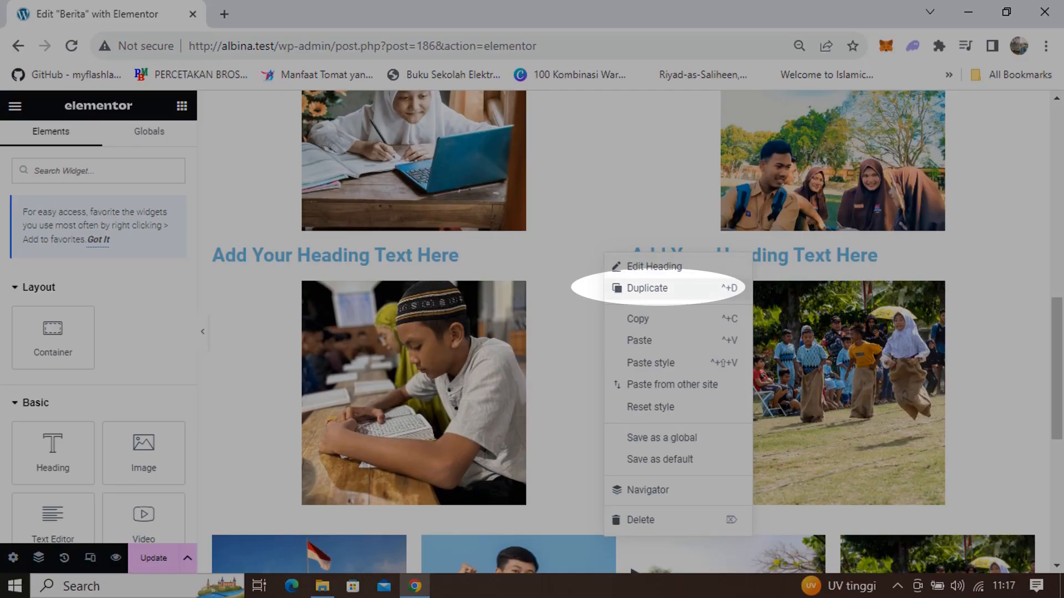
pyautogui.click(648, 288)
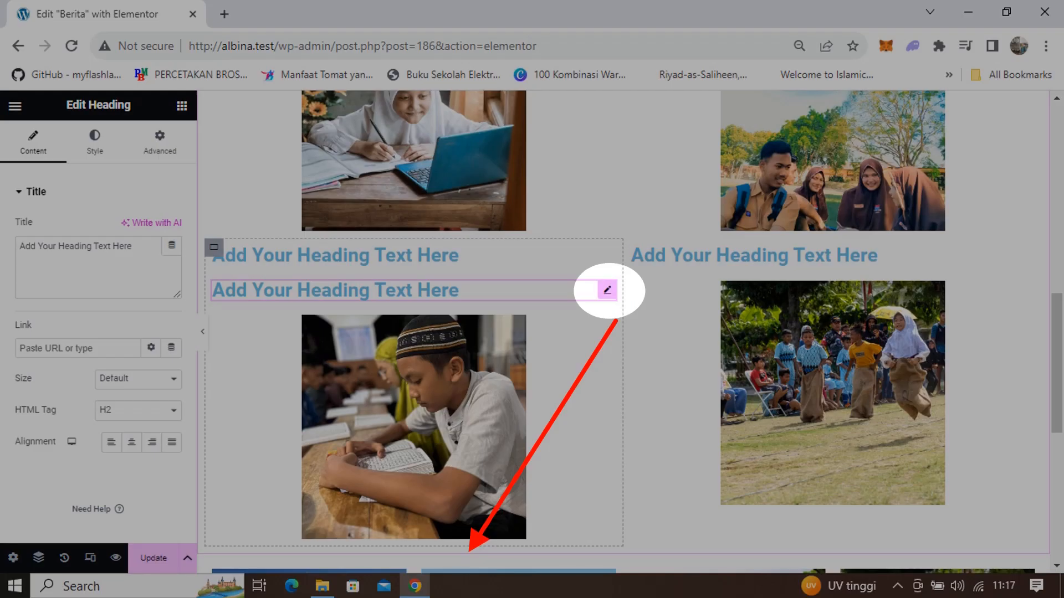
pyautogui.moveTo(607, 290)
pyautogui.mouseDown()
pyautogui.moveTo(628, 493)
pyautogui.moveTo(604, 535)
pyautogui.mouseUp()
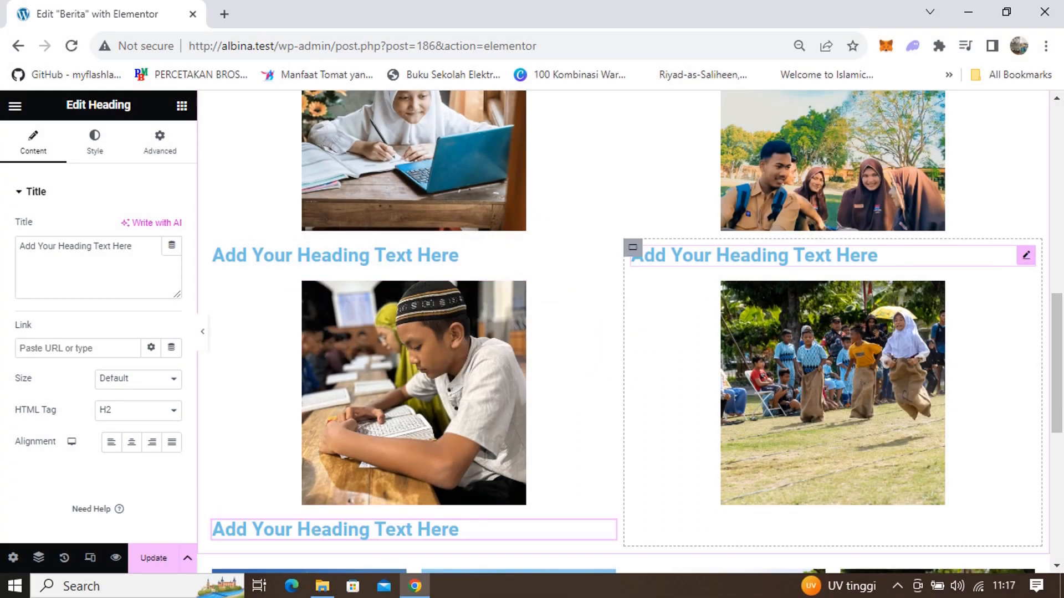
pyautogui.rightClick(1027, 255)
pyautogui.click(957, 287)
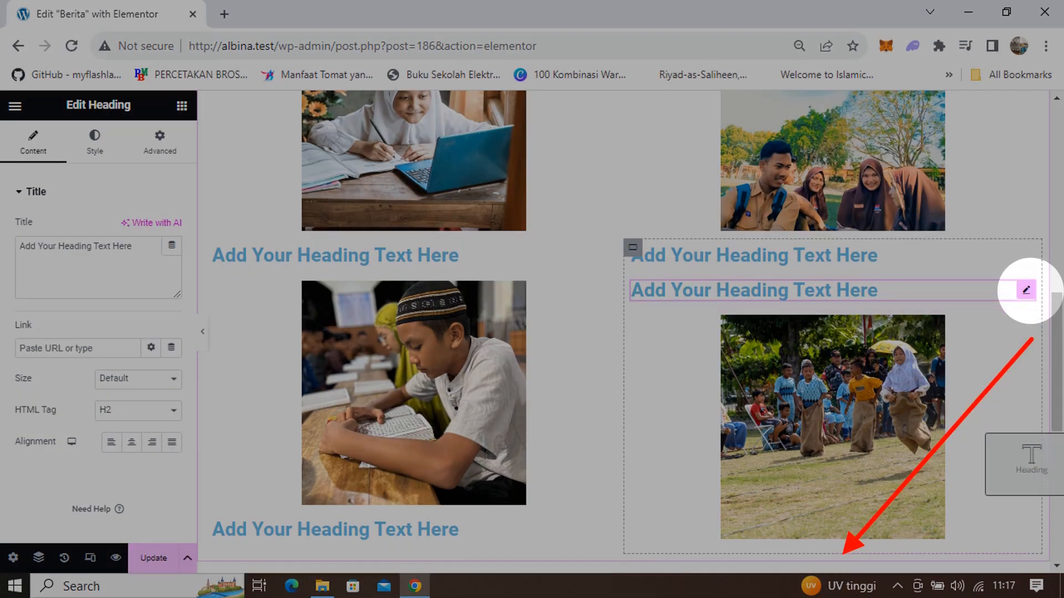
pyautogui.moveTo(1032, 464); pyautogui.dragTo(1037, 554)
# Center-align all four placeholder headings in the Berita Terkini photo grid.
pyautogui.scroll(-1, 637, 332)
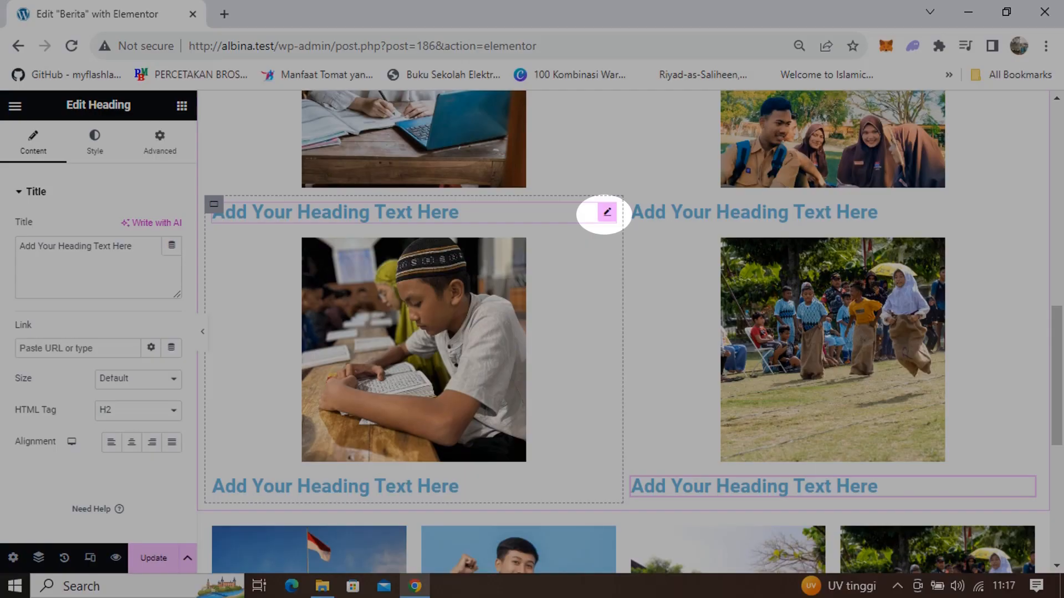
pyautogui.click(607, 212)
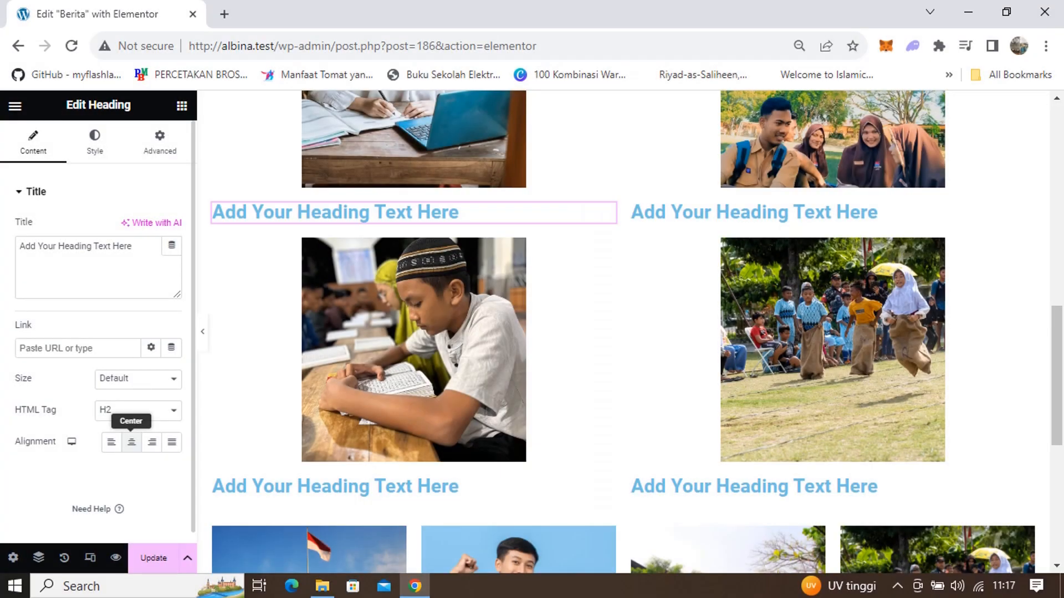
pyautogui.click(131, 441)
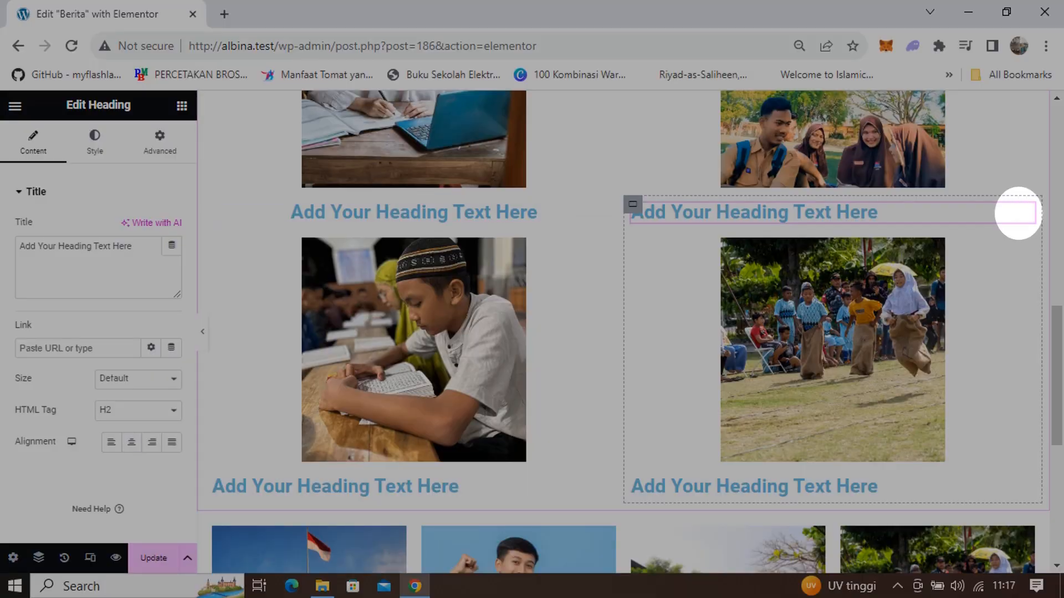
pyautogui.click(1026, 212)
pyautogui.click(132, 442)
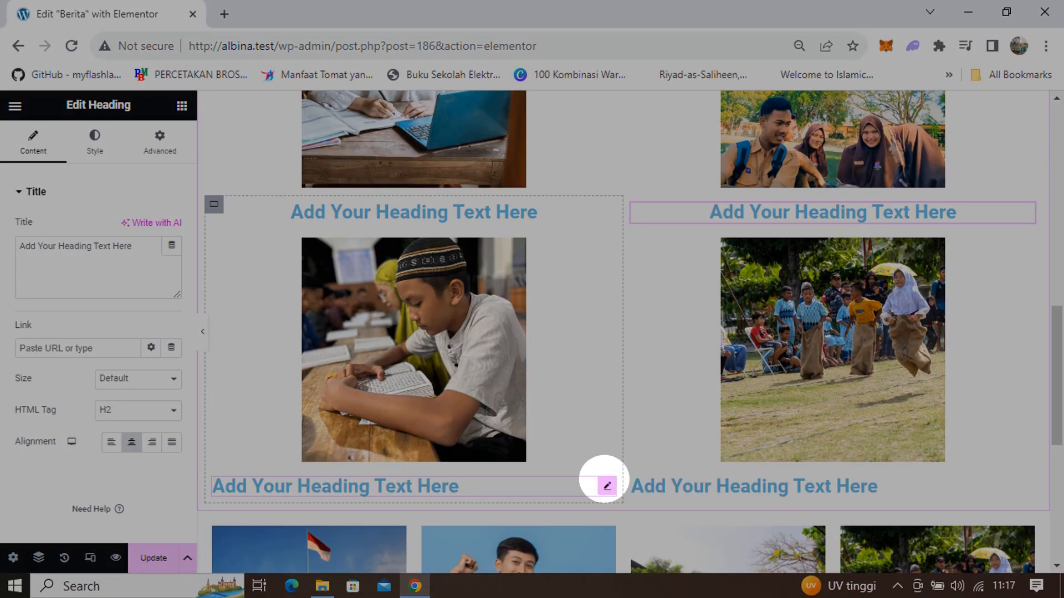
pyautogui.click(607, 486)
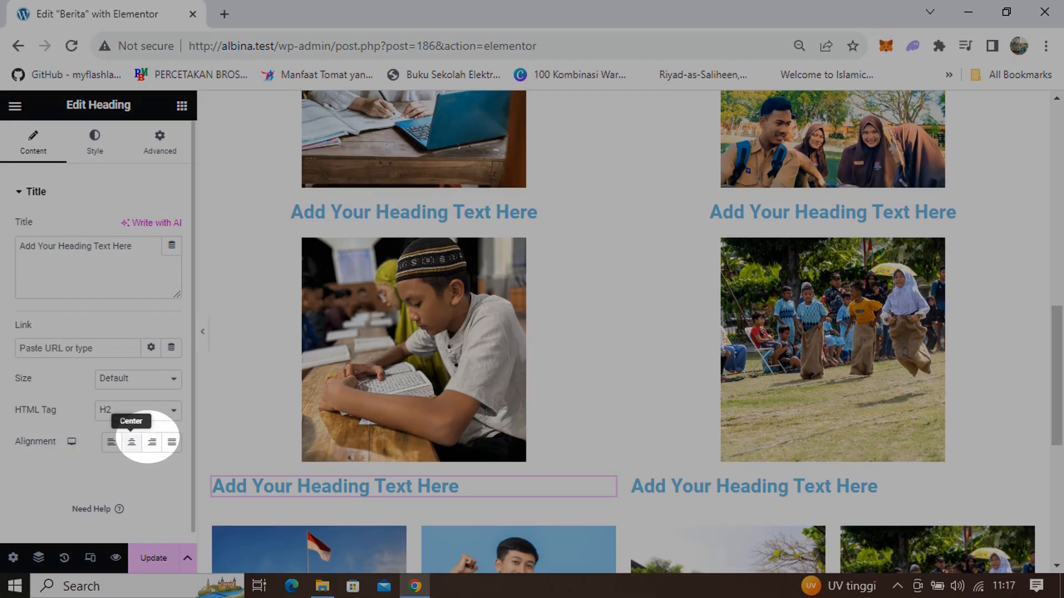
pyautogui.click(131, 441)
pyautogui.click(1026, 486)
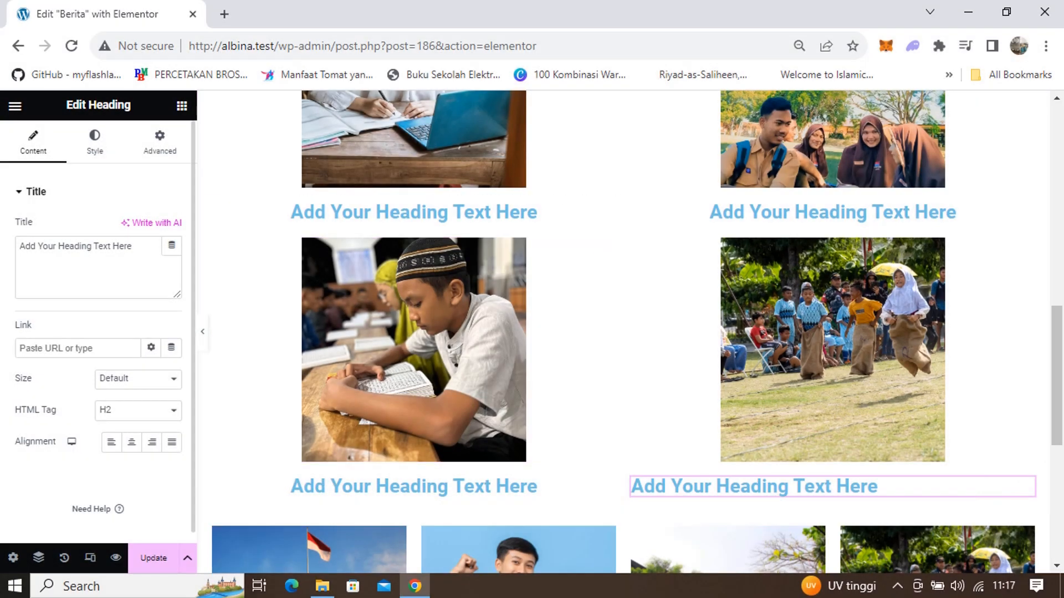
pyautogui.click(131, 441)
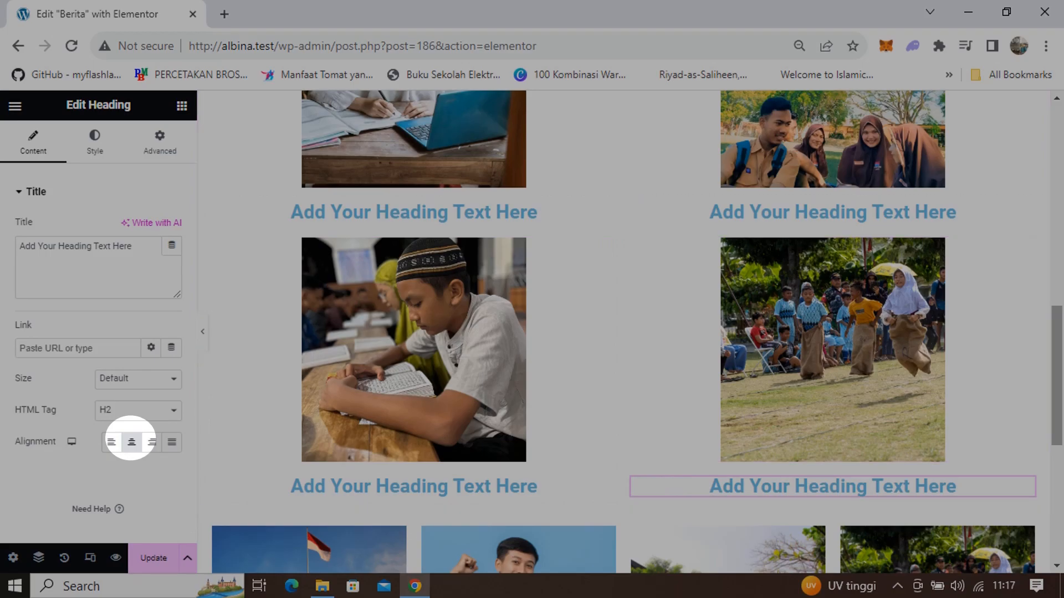
# Change the heading below the photo of the girl with a laptop to "Mengerjakan PR".
pyautogui.scroll(3, 623, 332)
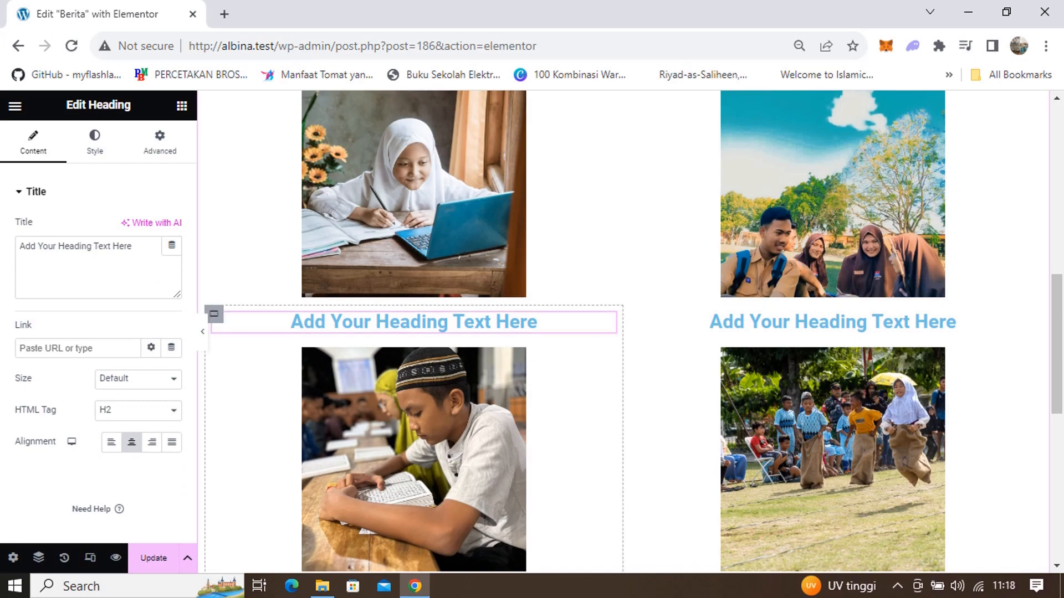
pyautogui.moveTo(133, 247); pyautogui.dragTo(49, 247)
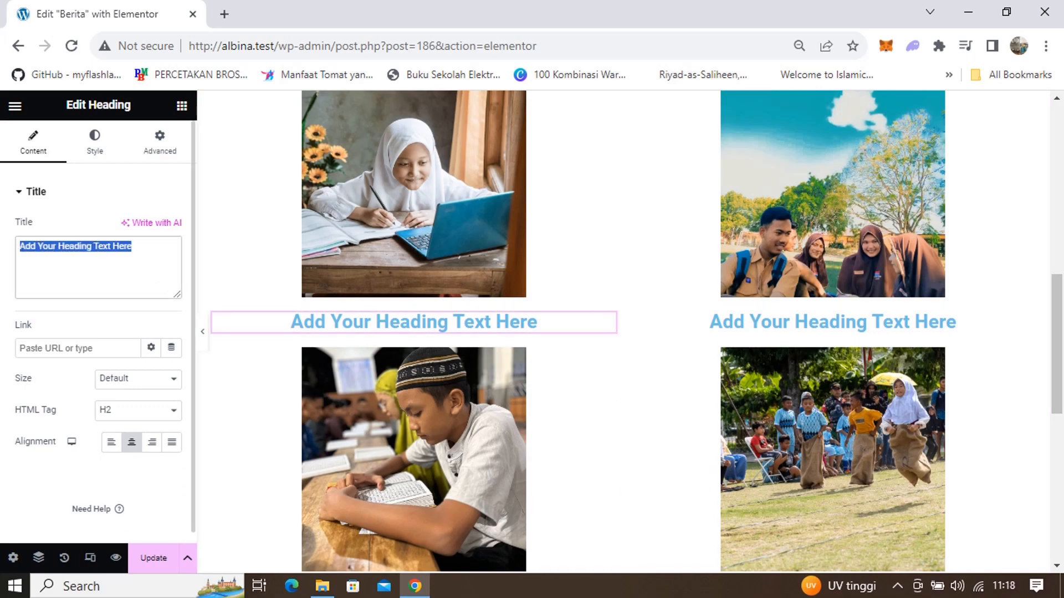
pyautogui.write('Mengerjakan PR')
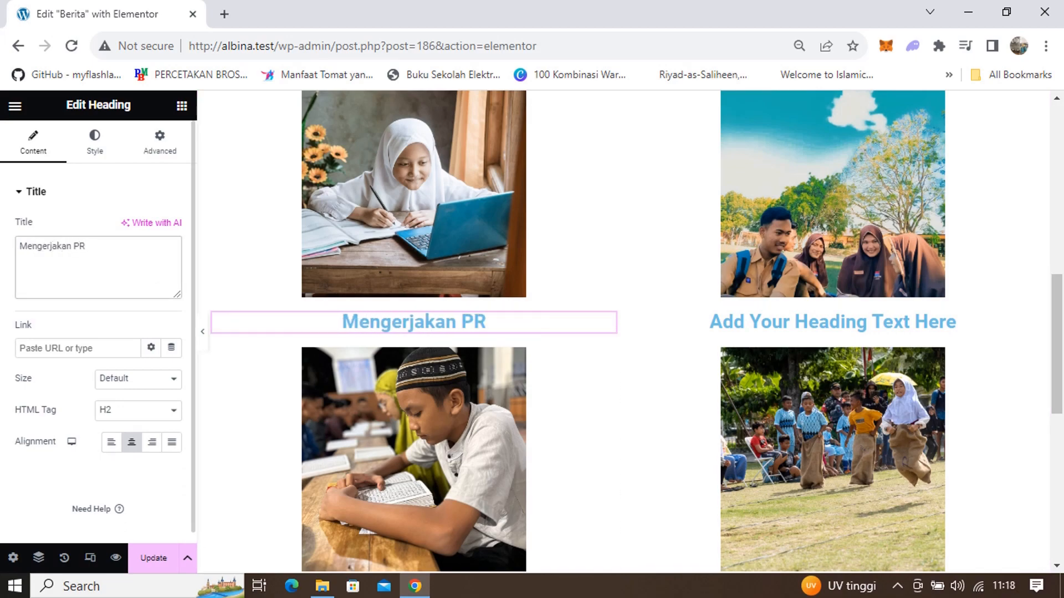
pyautogui.click(833, 322)
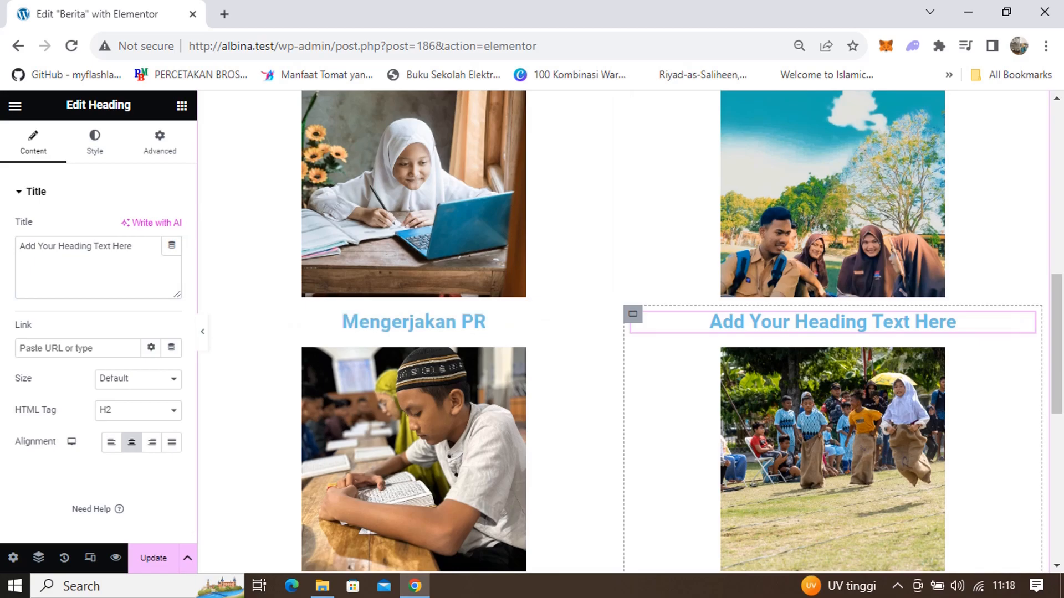
# Set the text color of the Mengerjakan PR heading to near-black #000A0E.
pyautogui.click(414, 322)
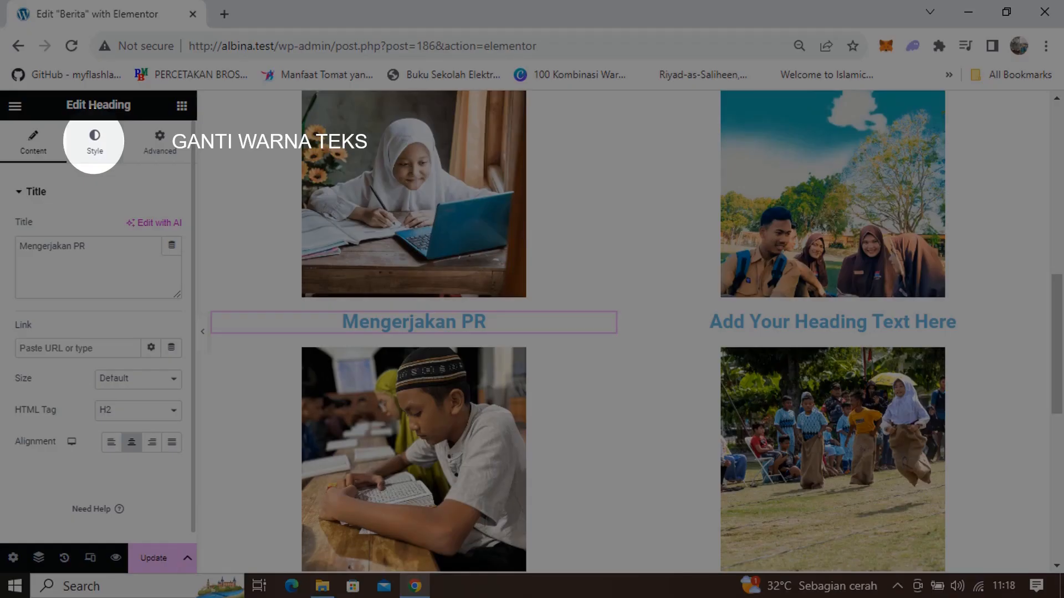
pyautogui.click(95, 143)
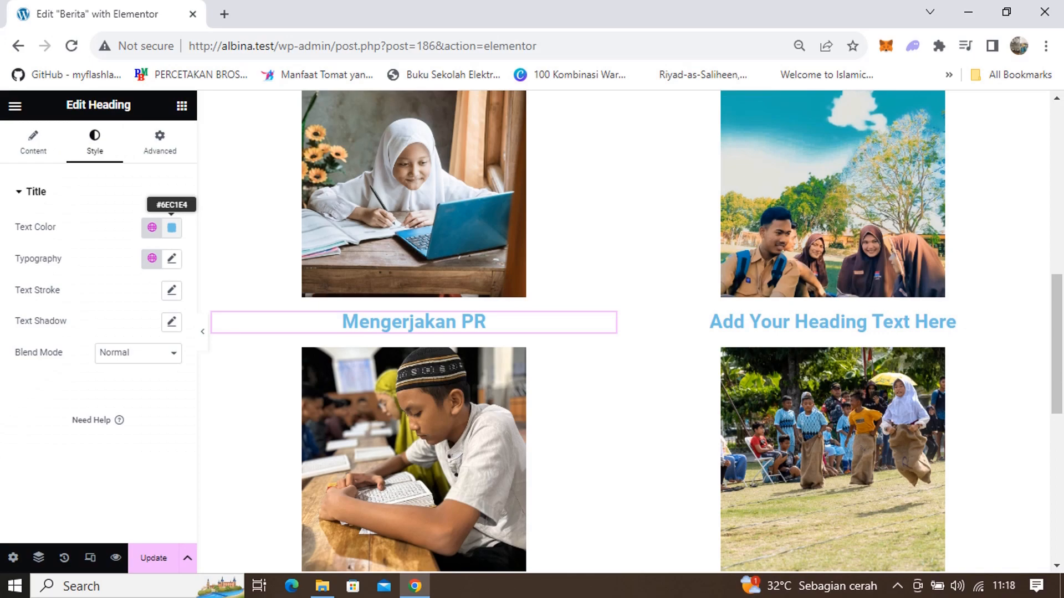
pyautogui.click(171, 228)
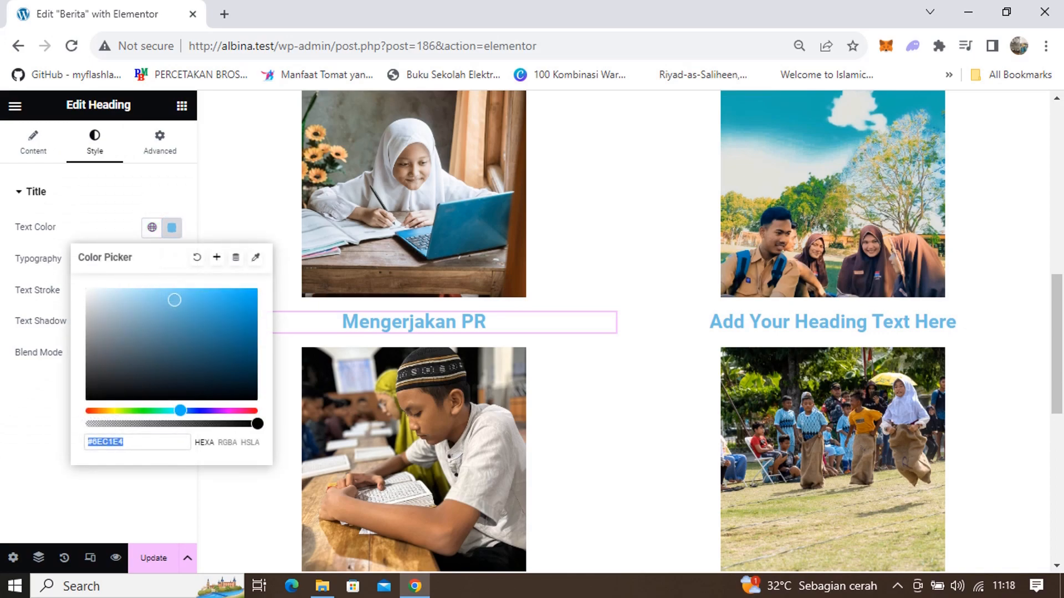
pyautogui.write('#000A0E')
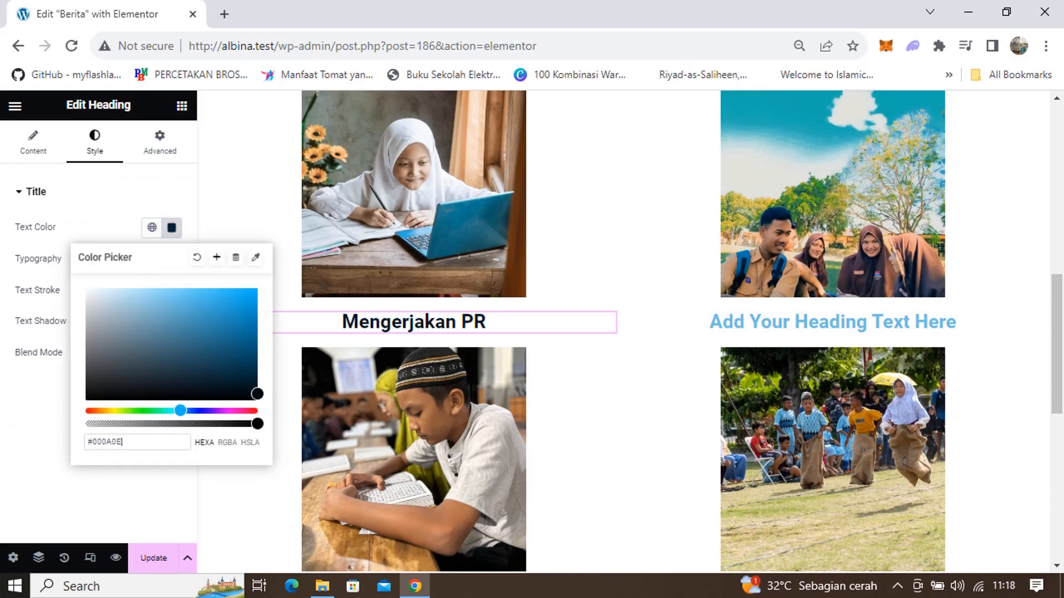
pyautogui.click(260, 213)
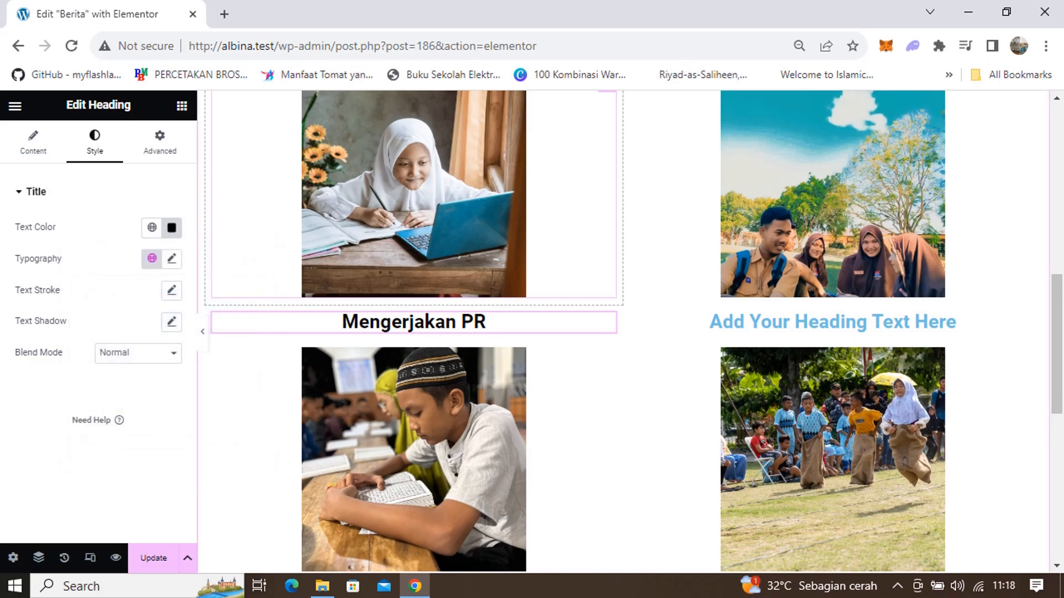
# Unlink the margin values of the container holding the Mengerjakan PR heading and the reading boy photo.
pyautogui.click(413, 194)
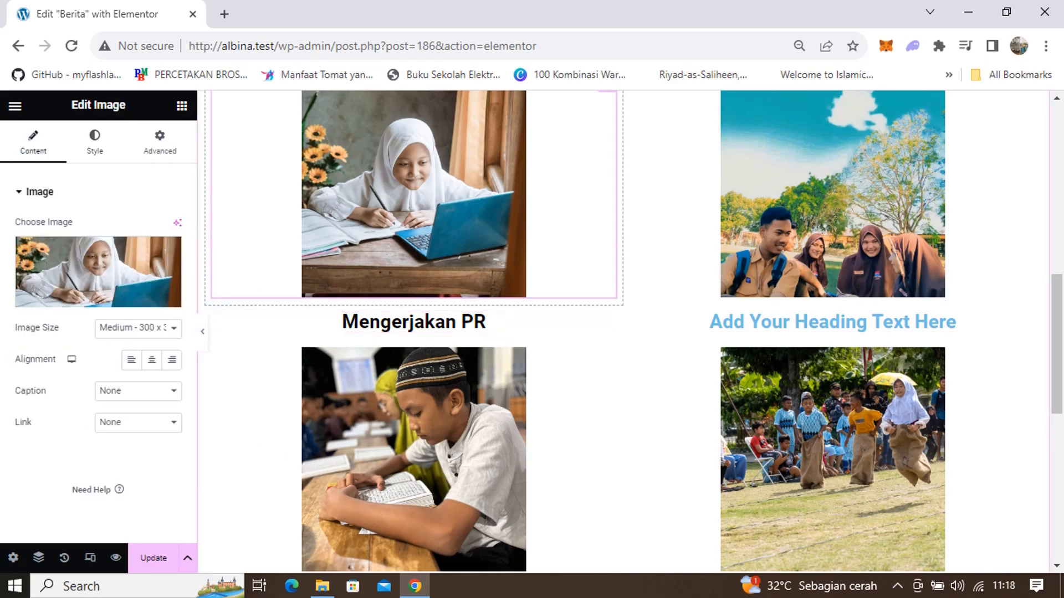
pyautogui.click(413, 322)
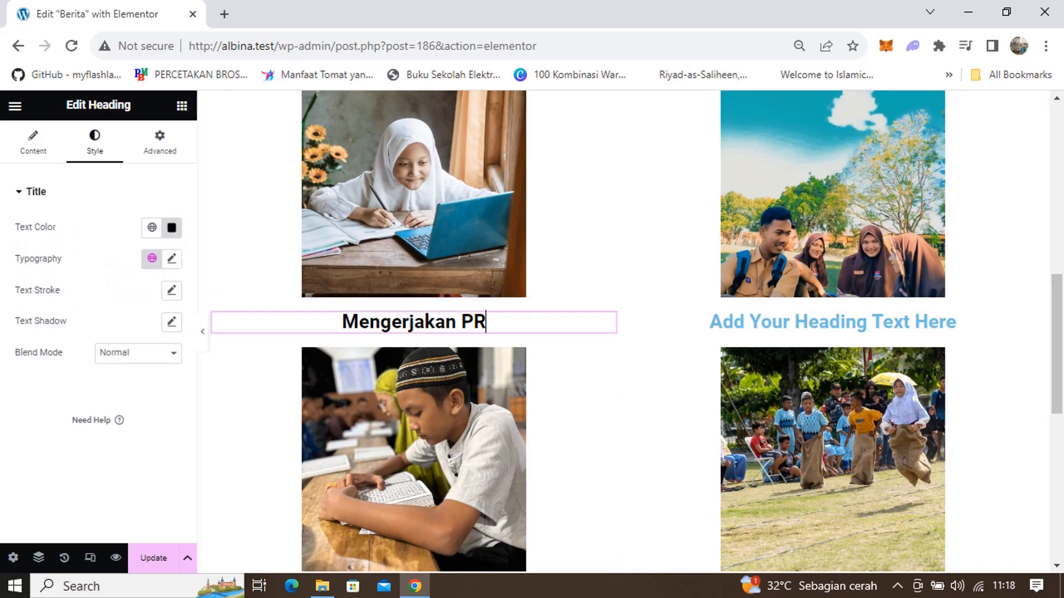
pyautogui.click(214, 315)
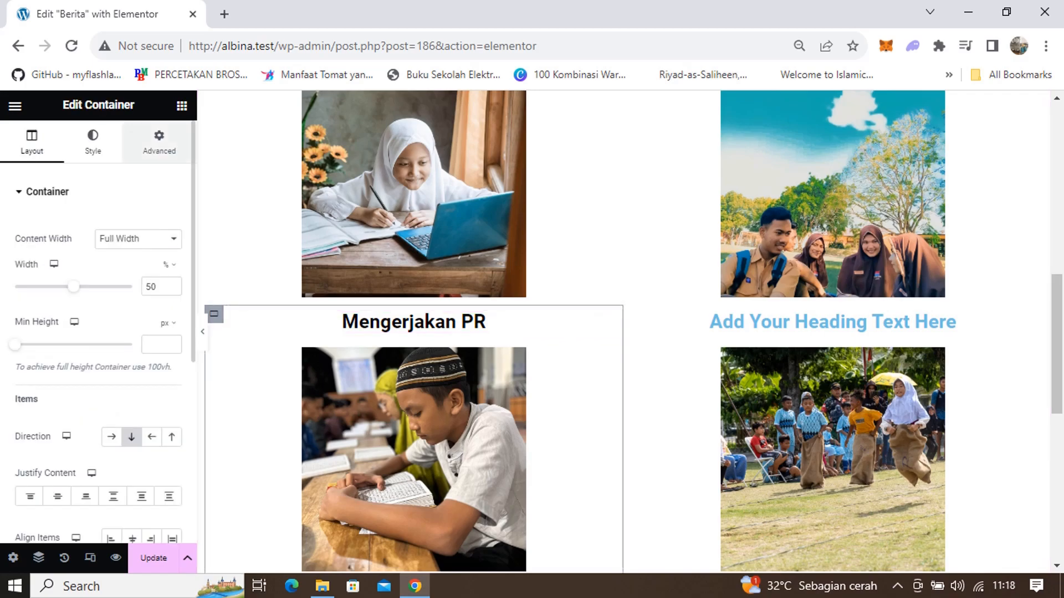
pyautogui.click(159, 143)
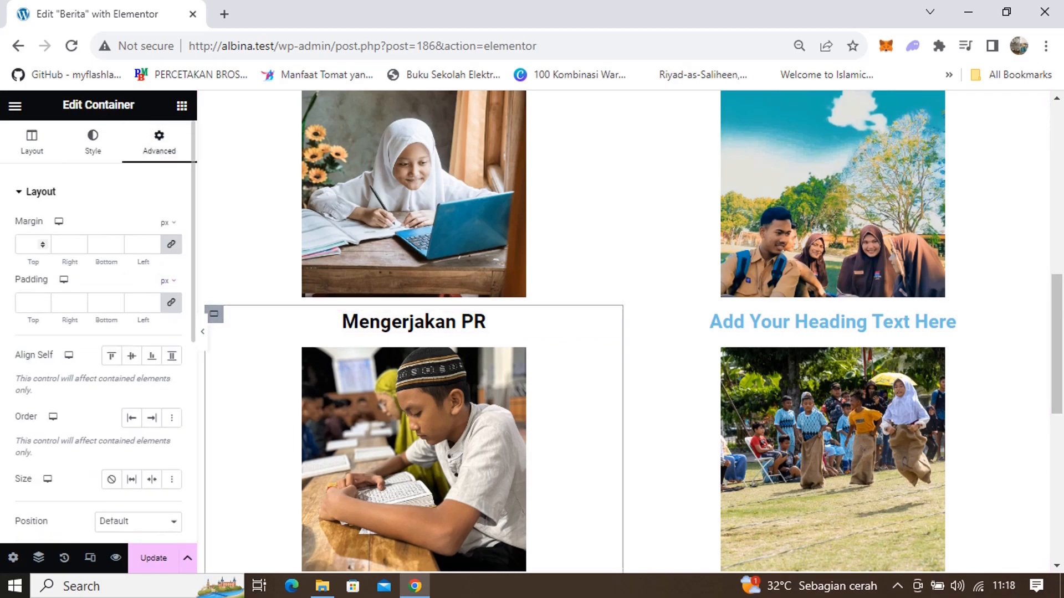
pyautogui.click(171, 244)
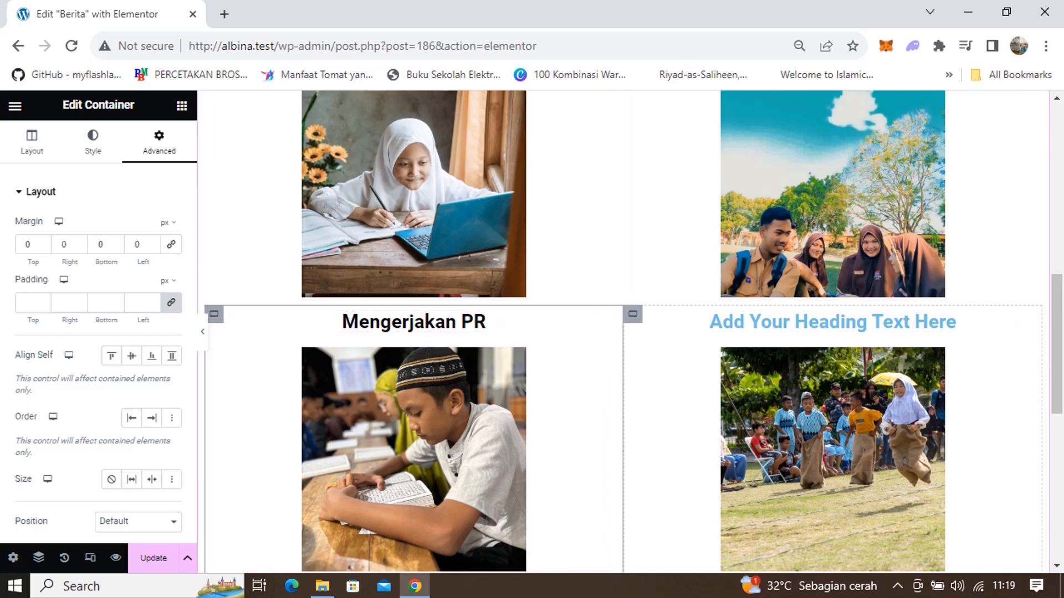
# Move the Mengerjakan PR heading into the same container as the photo of the girl with a laptop, directly below the photo.
pyautogui.click(832, 194)
pyautogui.scroll(1, 832, 194)
pyautogui.scroll(-1, 832, 194)
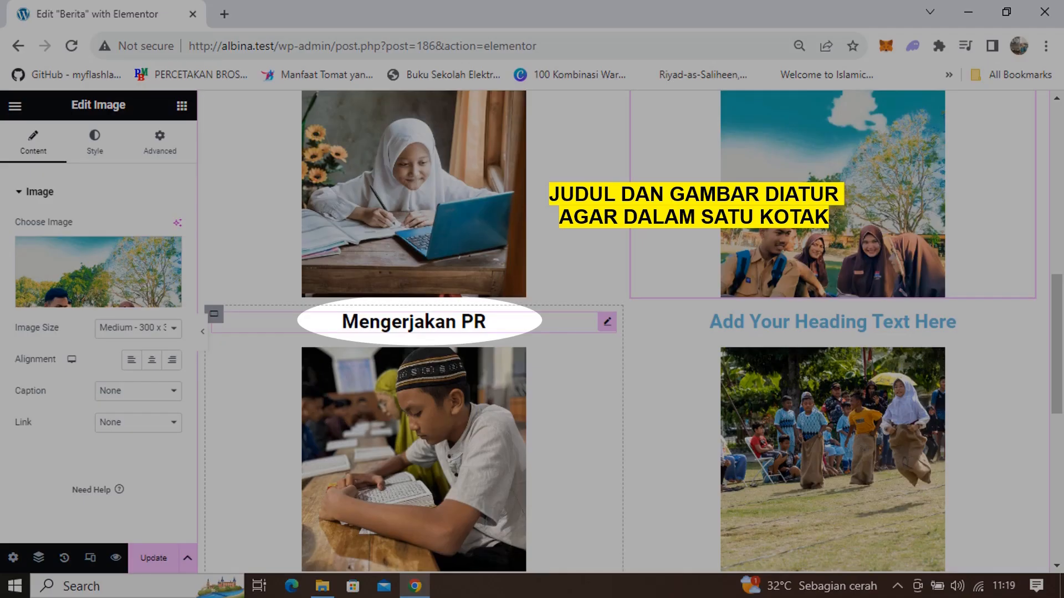
pyautogui.moveTo(608, 321); pyautogui.dragTo(595, 290)
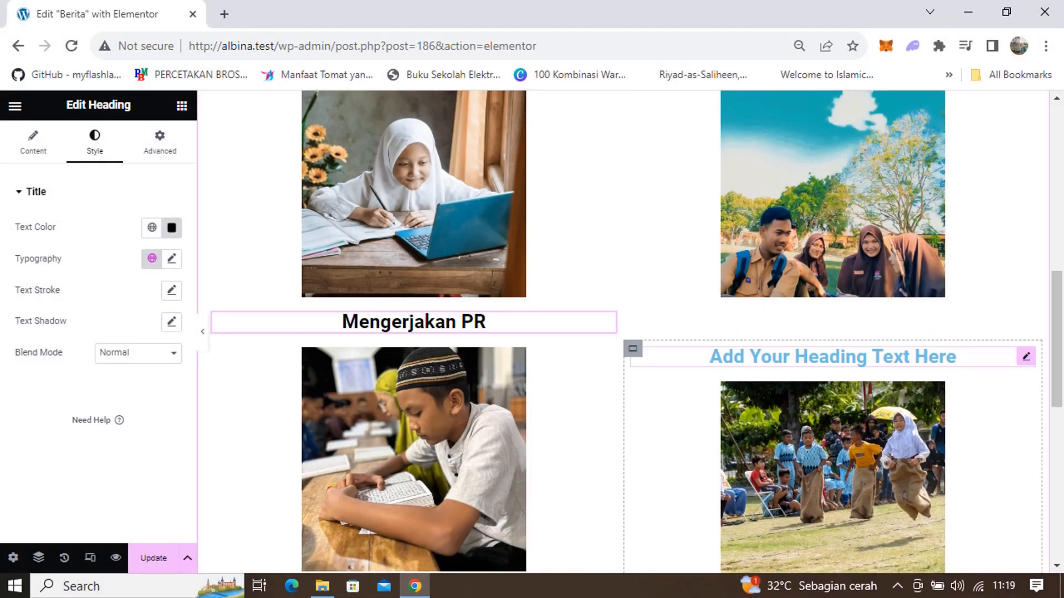
# Move the placeholder heading above the sack race photo into the container of the student group photo, directly below that photo.
pyautogui.scroll(4, 623, 332)
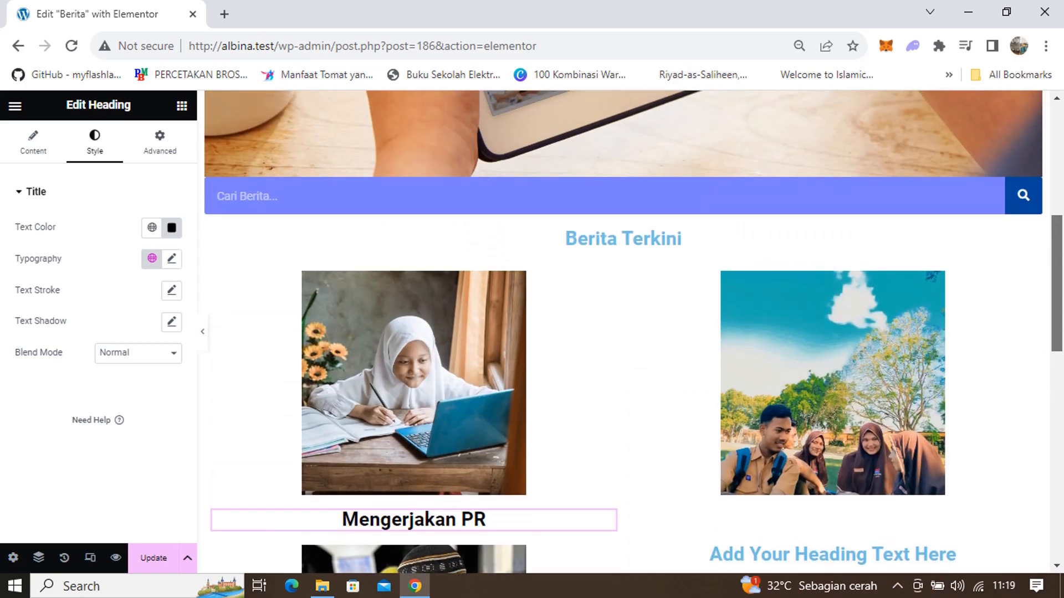
pyautogui.scroll(-2, 831, 415)
pyautogui.moveTo(833, 415); pyautogui.dragTo(833, 369)
pyautogui.scroll(-3, 833, 438)
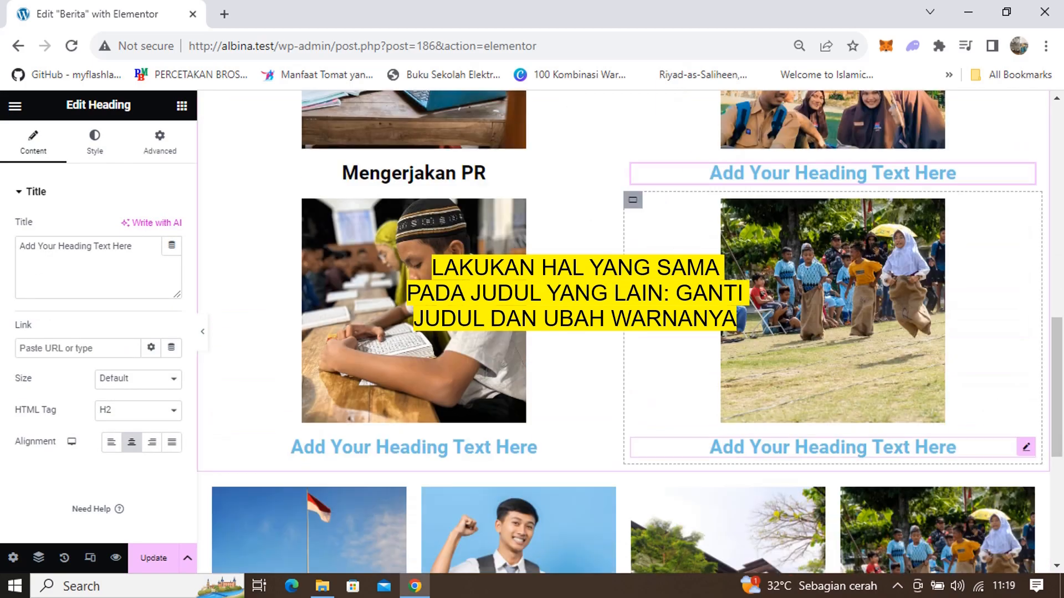
# Change the heading below the student group photo to "Kegiatan Pramuka" and set its text color to black.
pyautogui.scroll(3, 833, 438)
pyautogui.write('Kegiatan Pramuka')
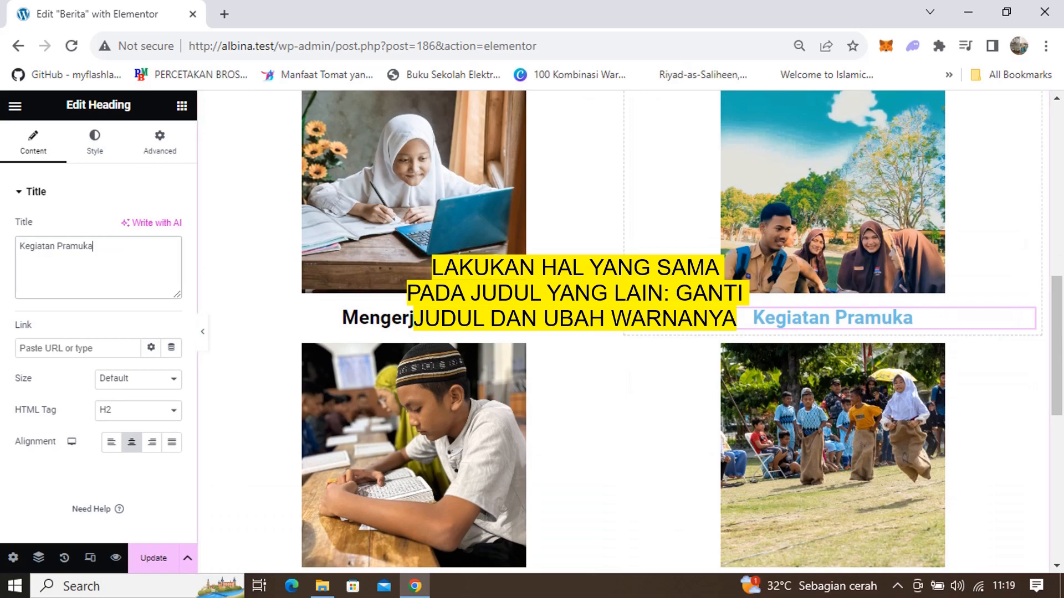
pyautogui.click(95, 143)
pyautogui.scroll(-3, 621, 333)
# Change the heading below the reading boy photo to "Kegiatan Mengaji" and set its text color to black.
pyautogui.click(414, 443)
pyautogui.hotkey('ctrl', 'a')
pyautogui.write('Kegiatan Mengaji')
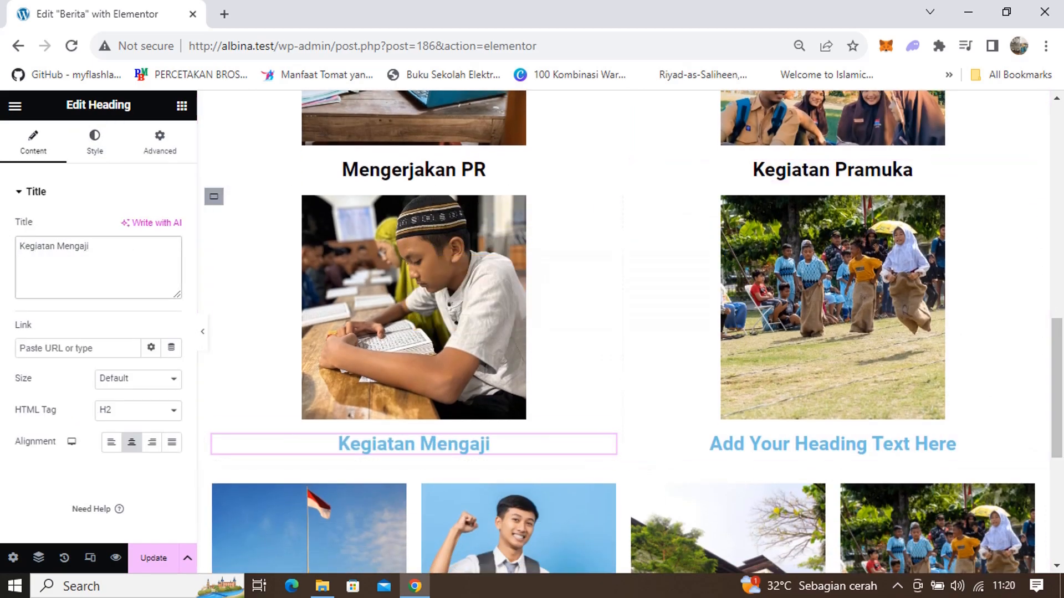
pyautogui.click(95, 143)
pyautogui.click(172, 228)
pyautogui.click(88, 397)
# Change the heading below the sack race photo to "Lomba Lari Karung" and set its text color to black.
pyautogui.click(831, 443)
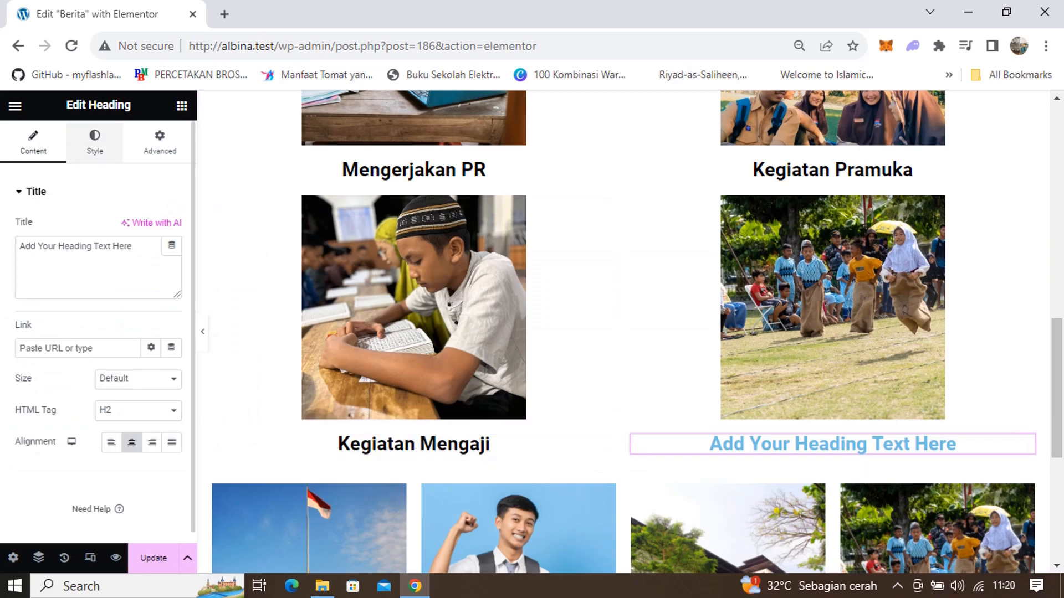
pyautogui.hotkey('ctrl', 'a')
pyautogui.write('Lomba Lari Karung')
pyautogui.click(94, 143)
pyautogui.click(152, 228)
pyautogui.click(61, 416)
# Set a border radius of 20 px on all corners of the photo of the girl with a laptop.
pyautogui.scroll(4, 621, 333)
pyautogui.click(414, 273)
pyautogui.click(94, 143)
pyautogui.scroll(-2, 99, 333)
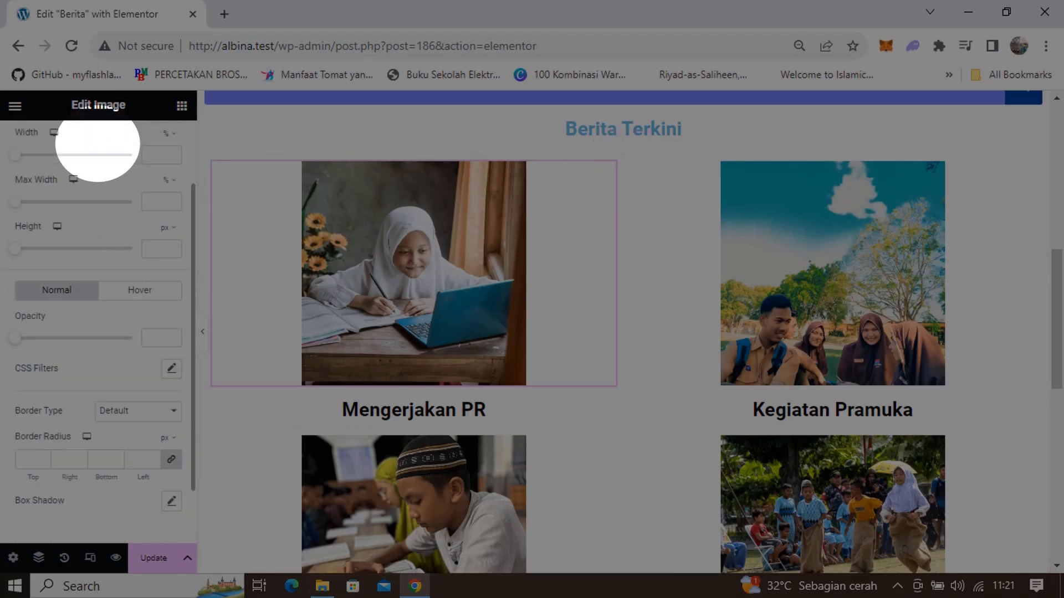
pyautogui.scroll(-1, 99, 332)
pyautogui.scroll(-1, 98, 333)
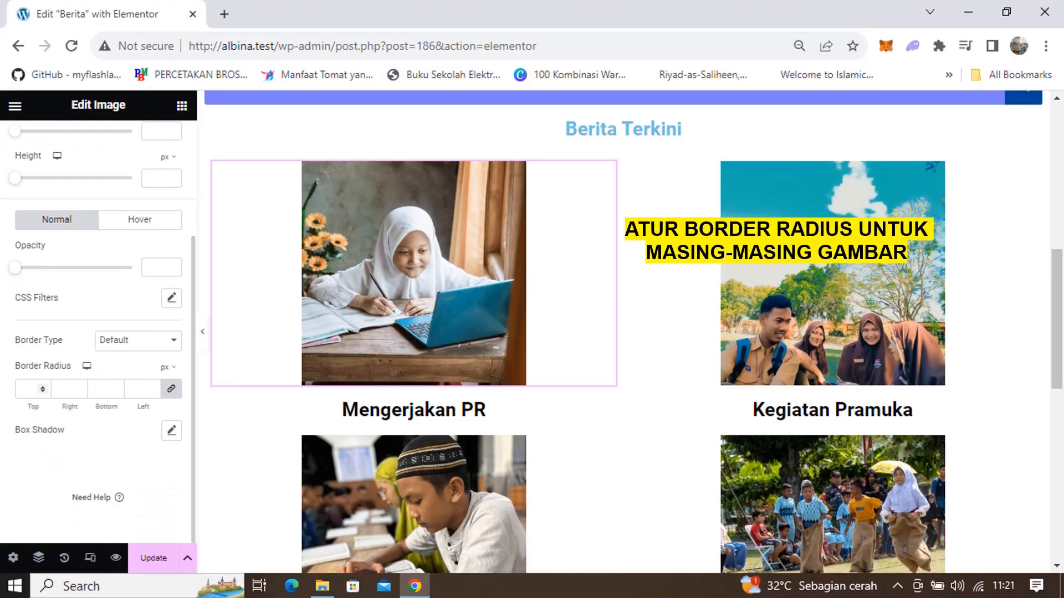
pyautogui.click(29, 389)
pyautogui.write('20')
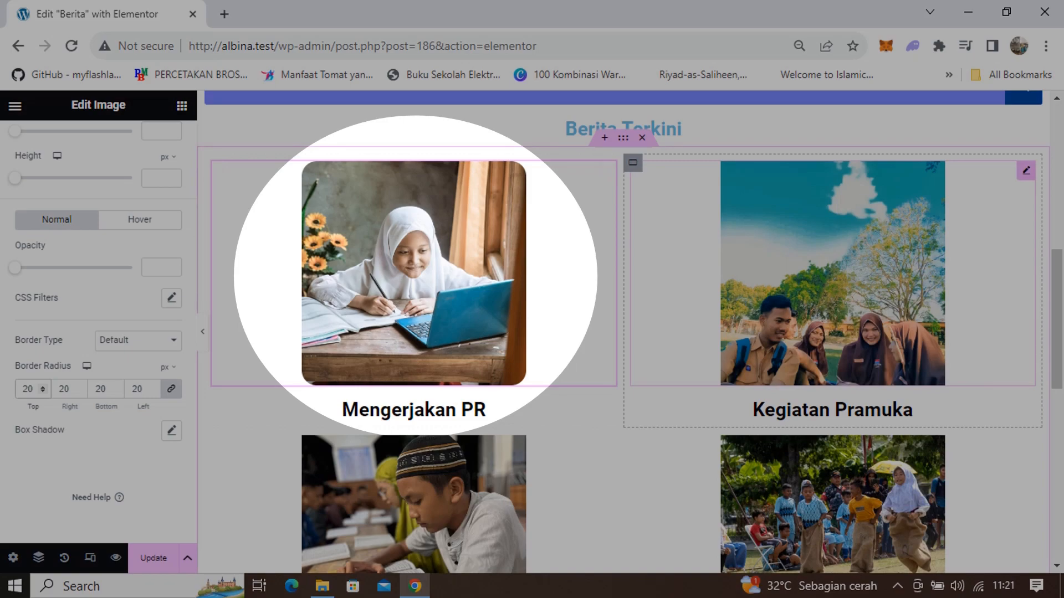
# Round all corners of the student group photo with a border radius of 20 px.
pyautogui.click(833, 272)
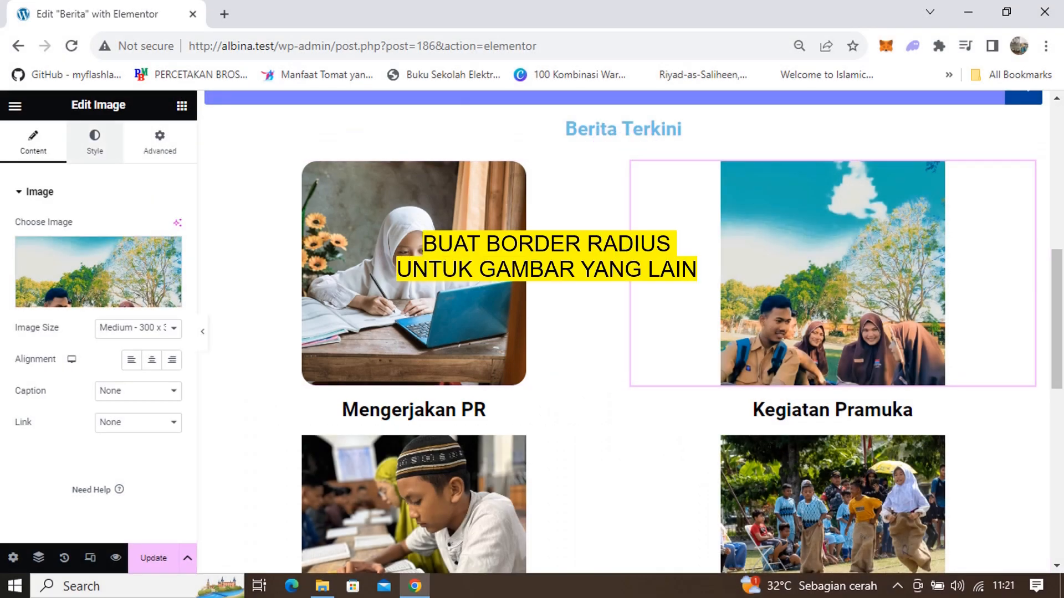
pyautogui.click(95, 143)
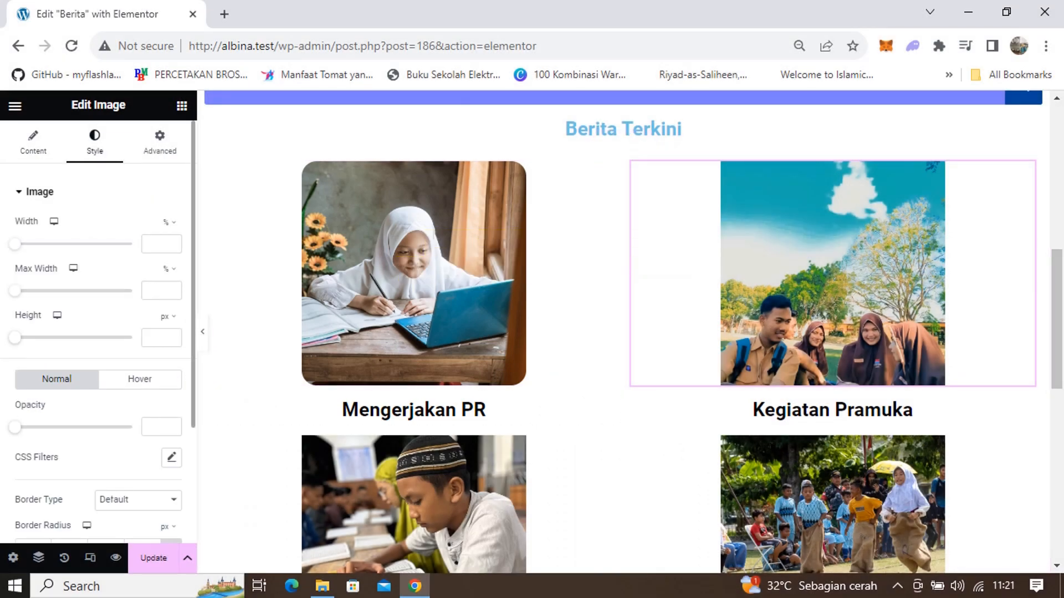
pyautogui.scroll(-3, 98, 376)
pyautogui.click(28, 403)
pyautogui.write('20')
# Set a border radius of 20 px on all corners of the photo of the boy reading.
pyautogui.scroll(-4, 624, 333)
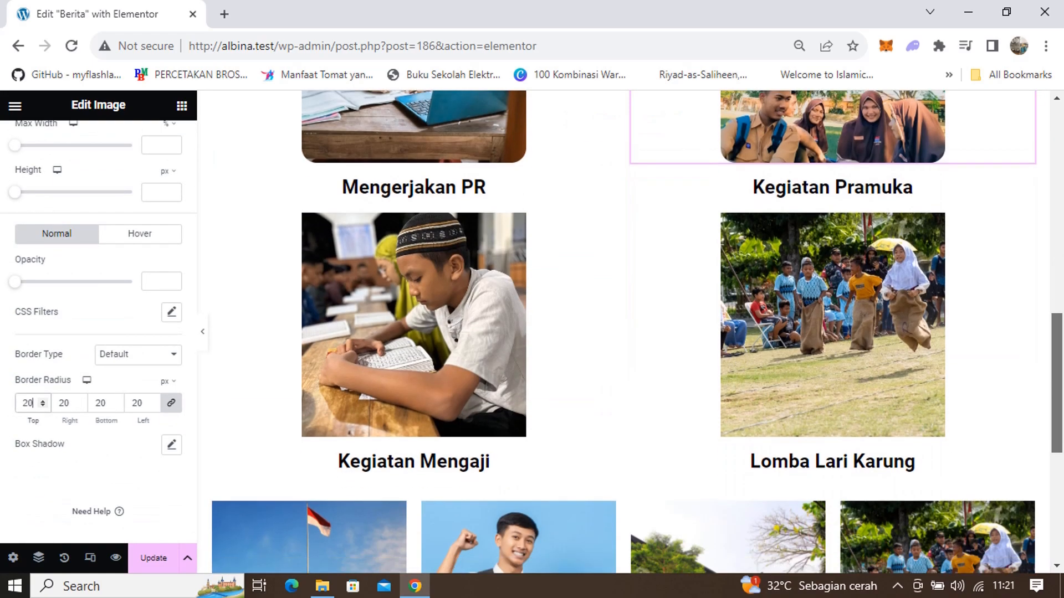
pyautogui.click(414, 324)
pyautogui.click(95, 143)
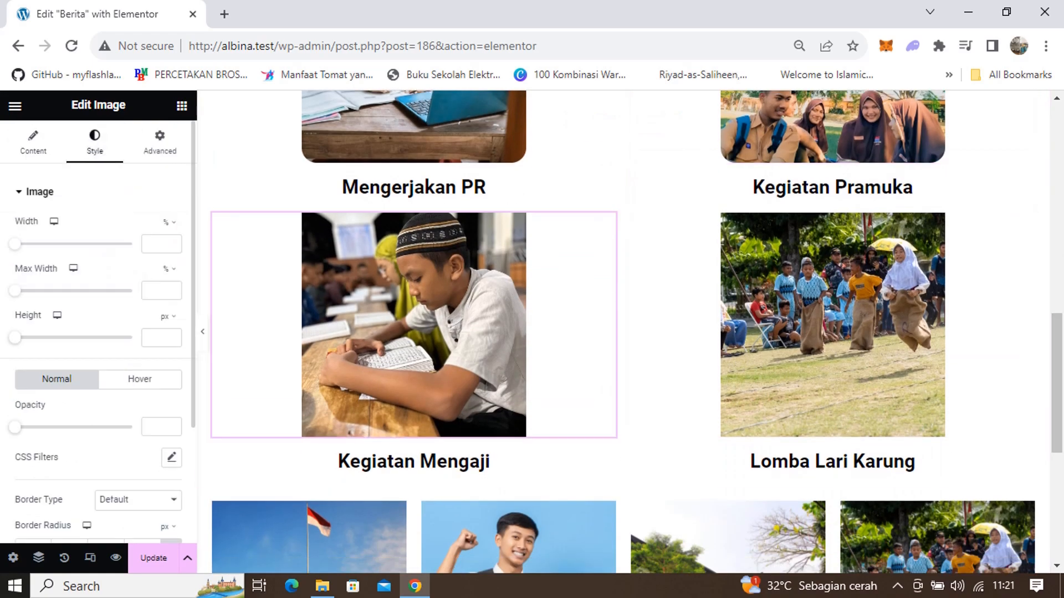
pyautogui.scroll(-2, 98, 333)
pyautogui.click(28, 443)
pyautogui.write('20')
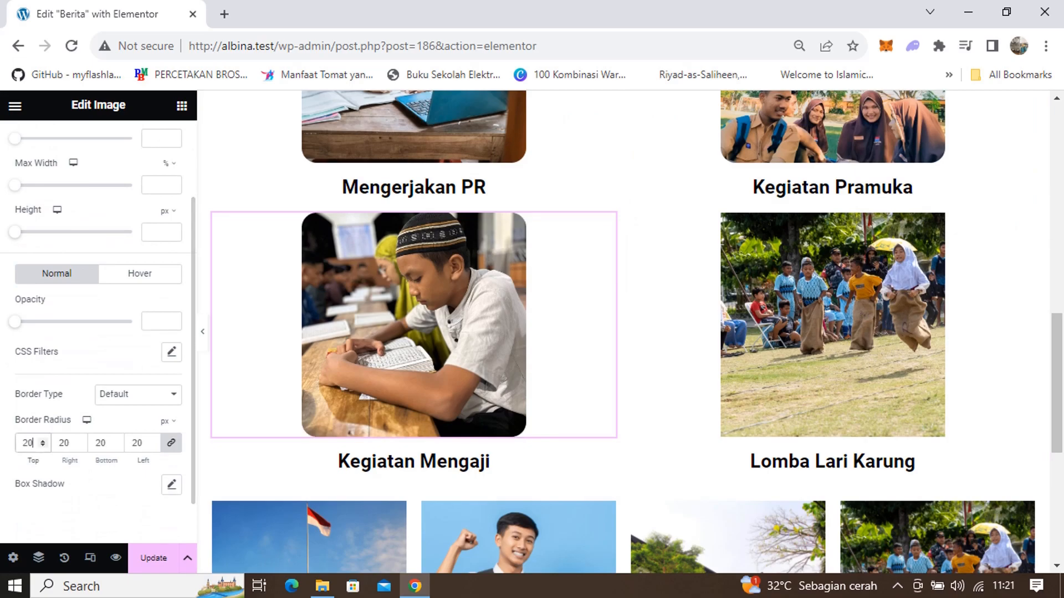
# Round all corners of the sack race photo above "Lomba Lari Karung" with a border radius of 20 px.
pyautogui.click(832, 324)
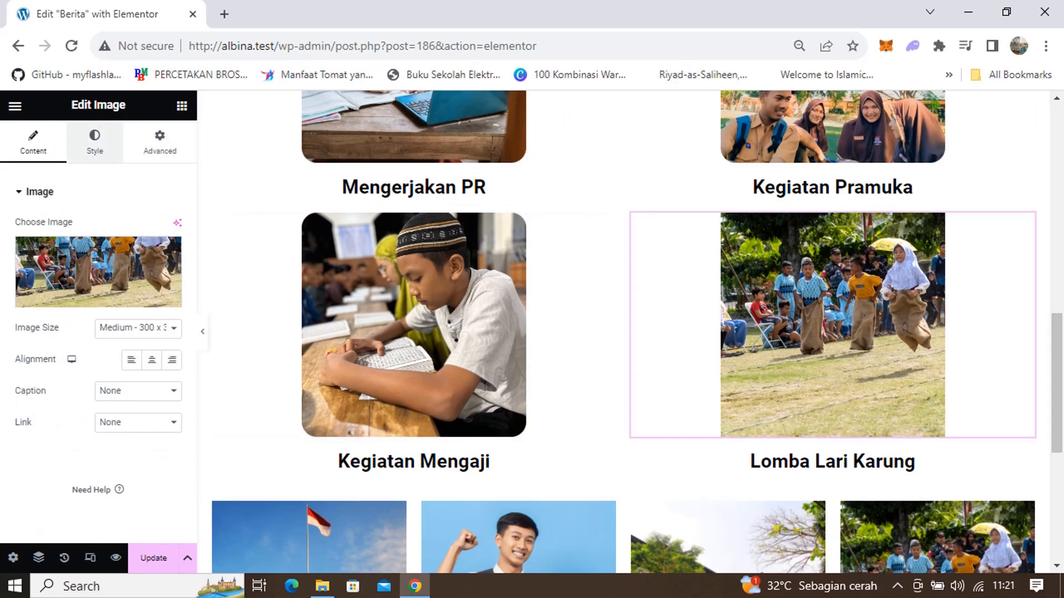
pyautogui.click(95, 143)
pyautogui.scroll(-3, 98, 332)
pyautogui.click(28, 389)
pyautogui.write('20')
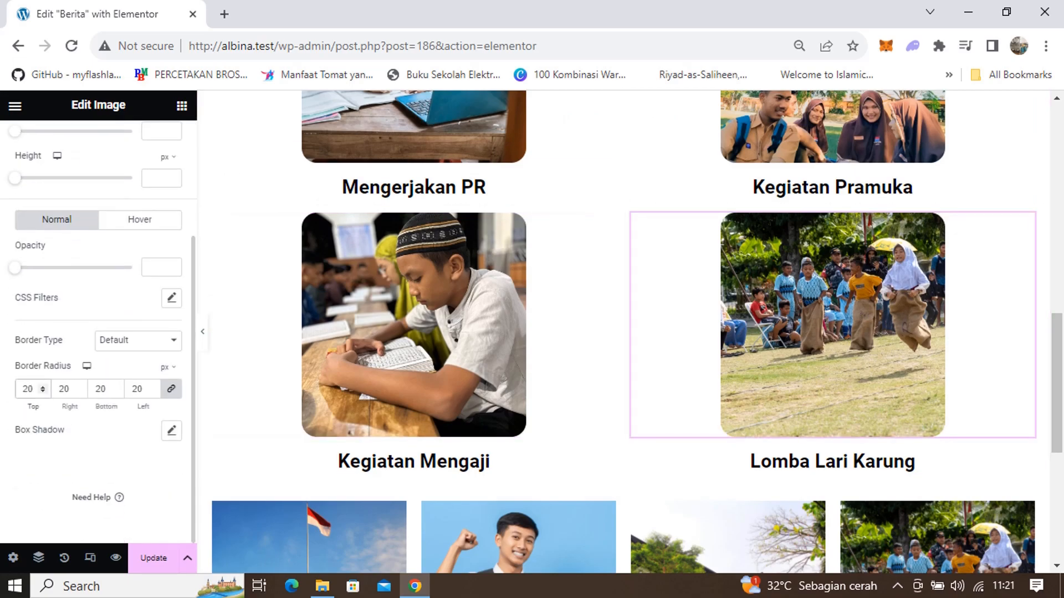
# Insert a single-column container between the Berita Terkini grid and the four-photo row.
pyautogui.scroll(-3, 623, 332)
pyautogui.scroll(-1, 623, 332)
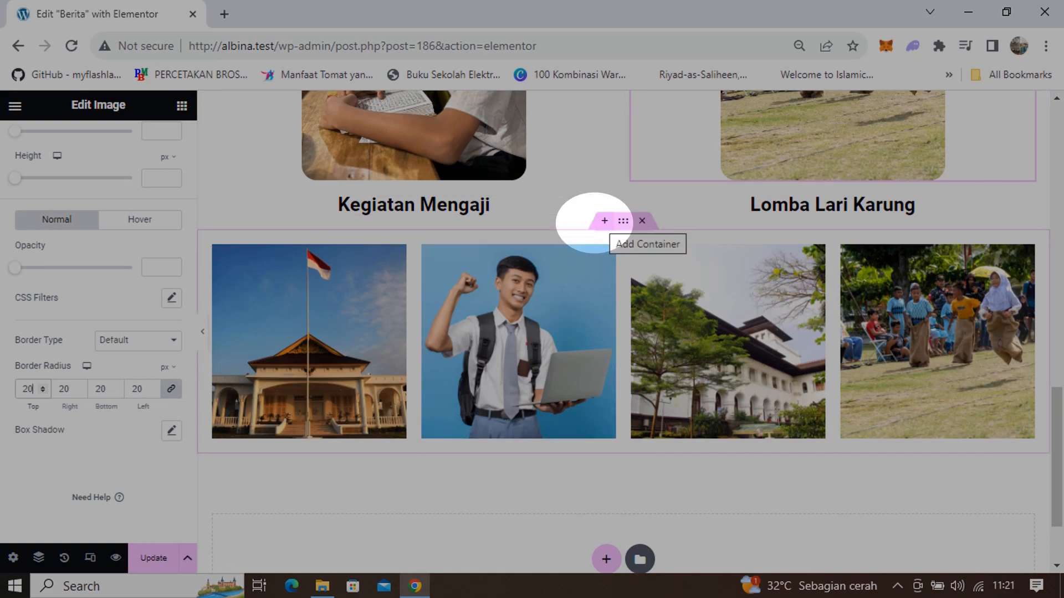
pyautogui.click(605, 220)
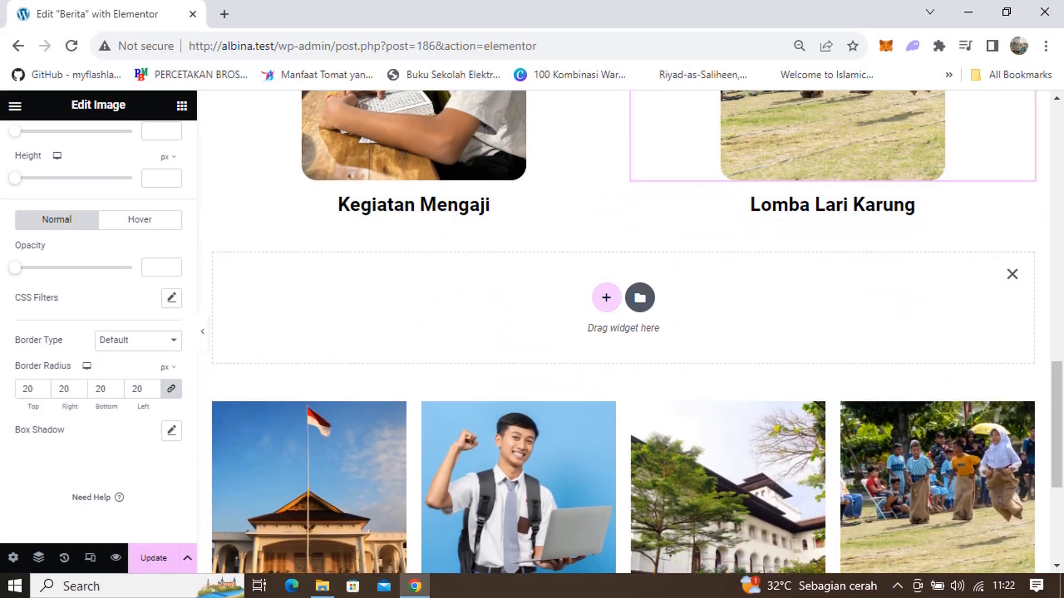
pyautogui.click(606, 297)
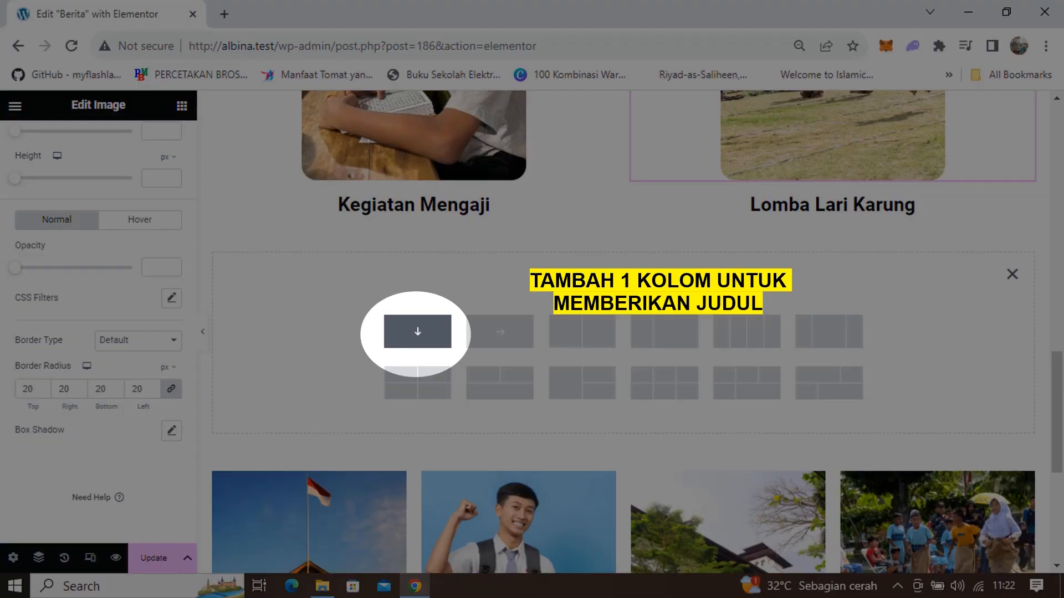
pyautogui.click(416, 330)
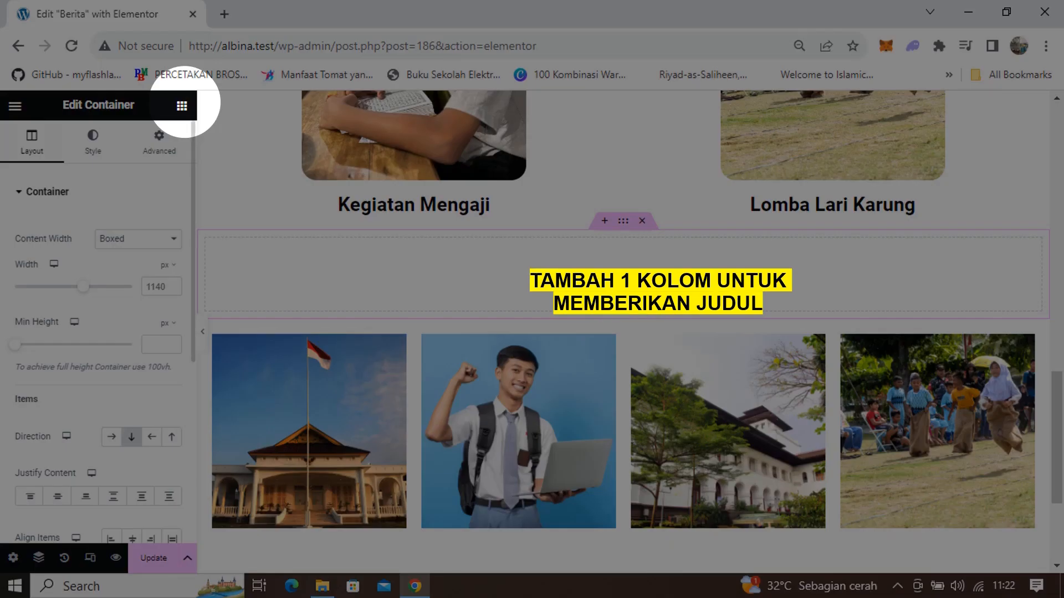
# Add a centered heading titled "Top Stories" in the empty container above the four-photo row.
pyautogui.click(182, 105)
pyautogui.moveTo(53, 451); pyautogui.dragTo(656, 275)
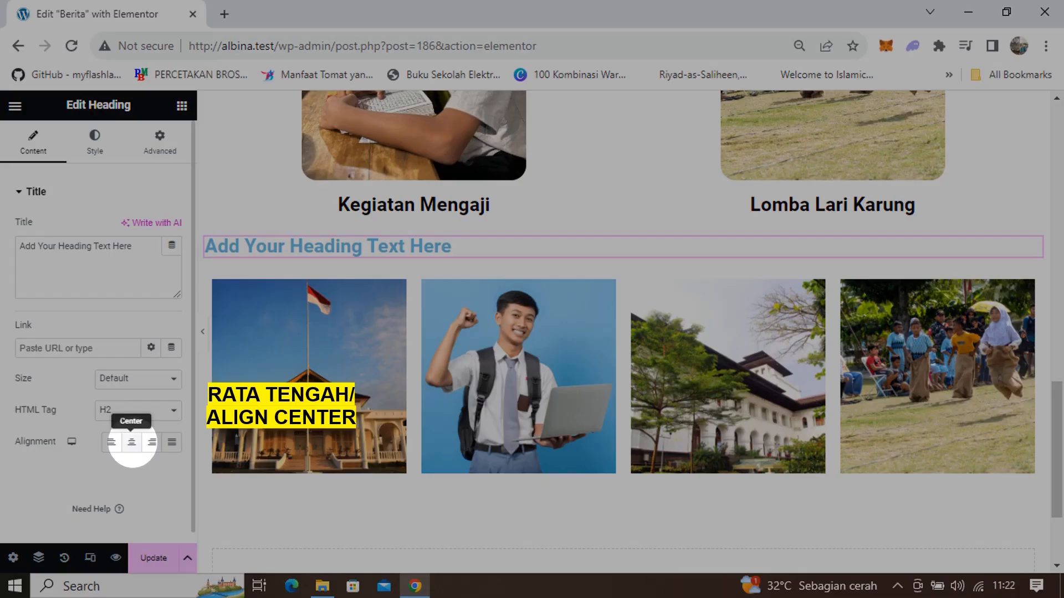
pyautogui.click(132, 442)
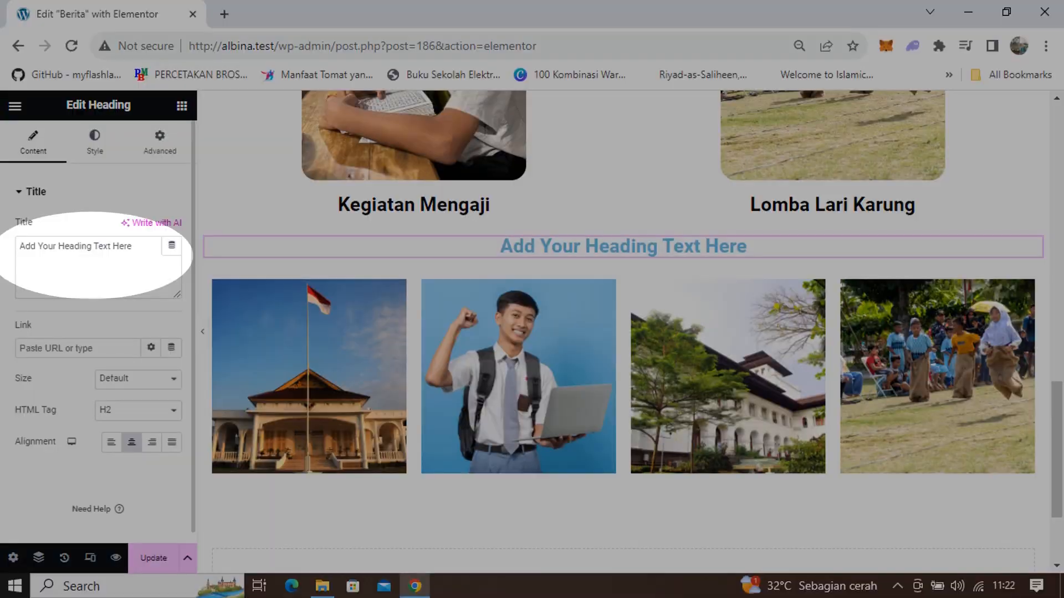
pyautogui.moveTo(133, 247); pyautogui.dragTo(19, 247)
pyautogui.write('op')
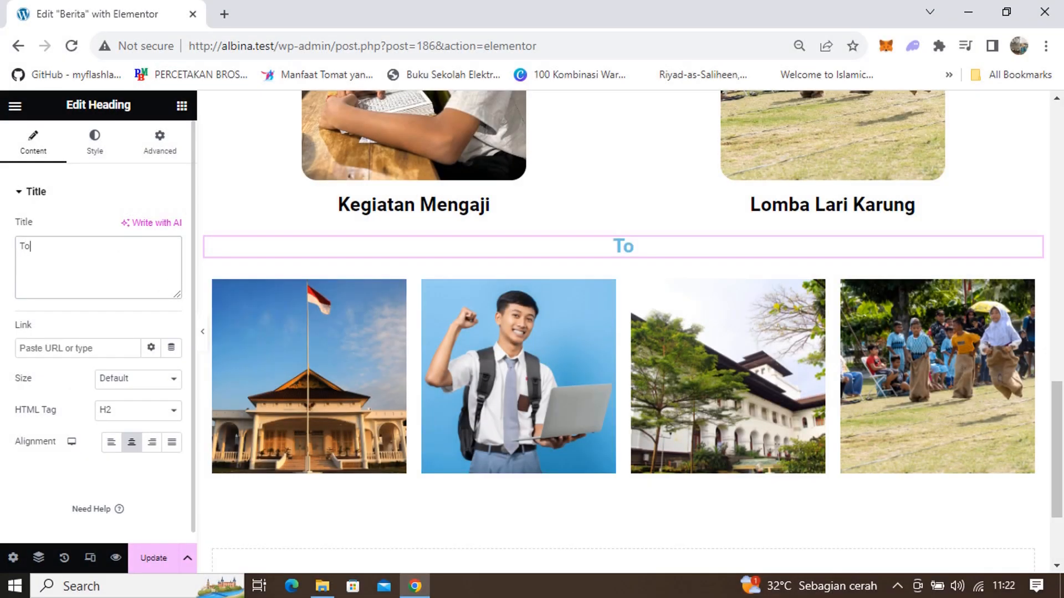
pyautogui.write(' Stories')
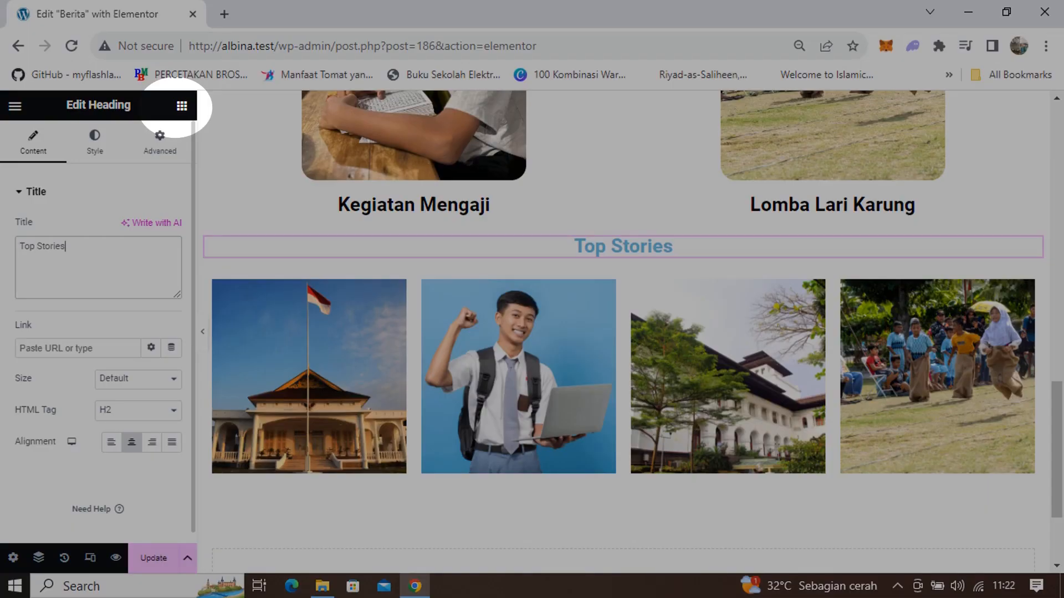
# Add a heading below the flagpole building photo and set its HTML tag to H4.
pyautogui.click(182, 106)
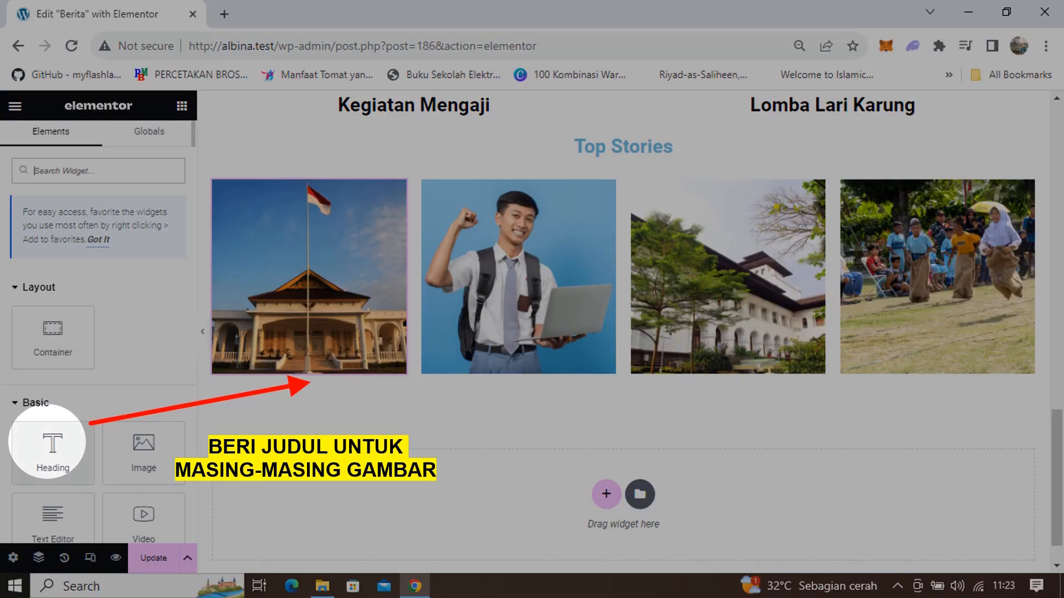
pyautogui.moveTo(53, 451); pyautogui.dragTo(302, 349)
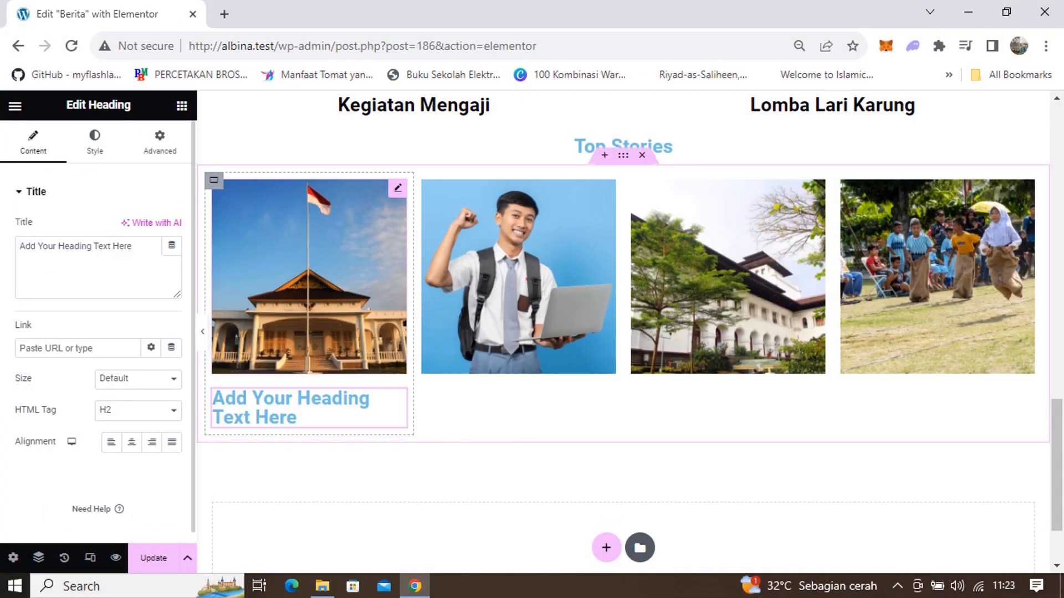
pyautogui.click(137, 410)
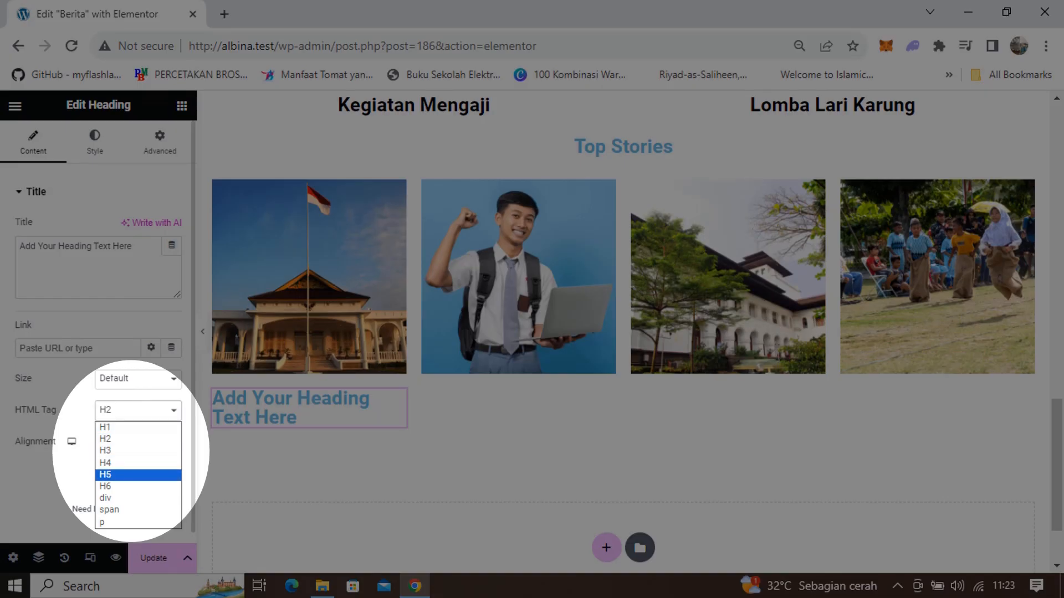
pyautogui.click(131, 463)
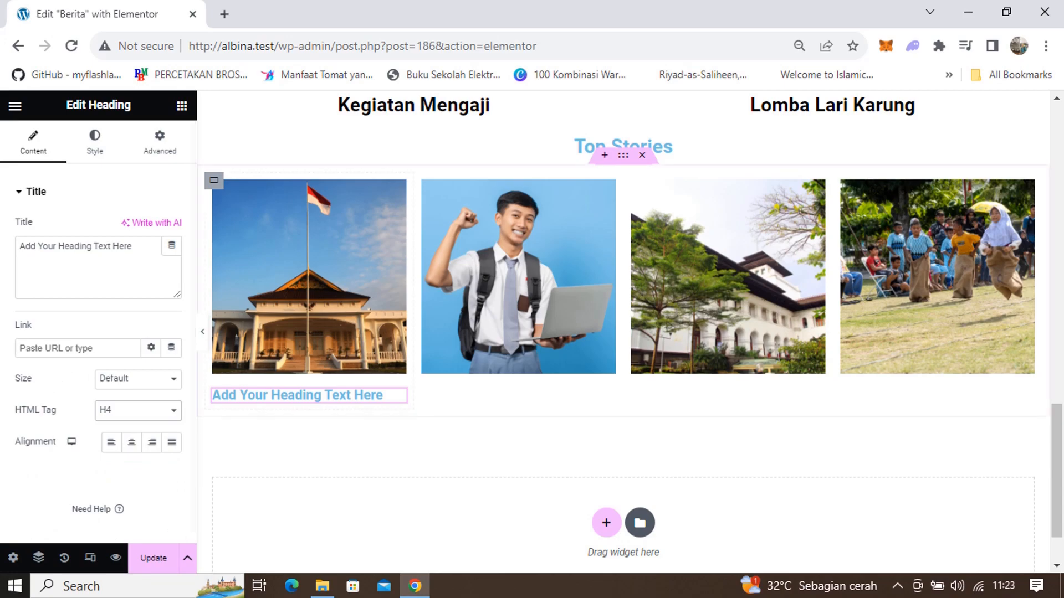
# Change the heading below the flagpole building photo to "Sekolah Albina" and center it.
pyautogui.moveTo(132, 246); pyautogui.dragTo(108, 246)
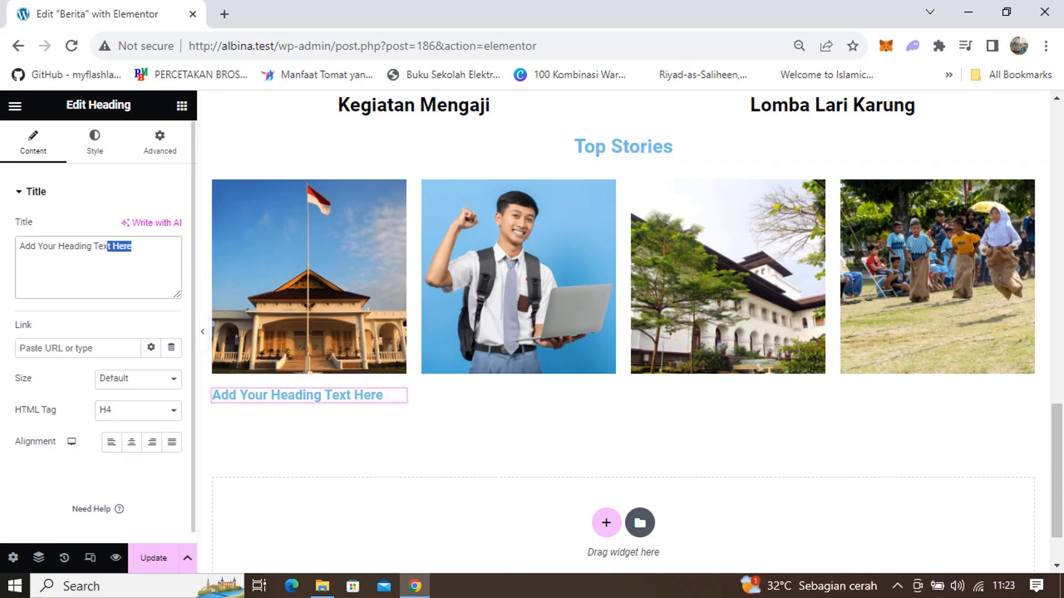
pyautogui.moveTo(107, 246); pyautogui.dragTo(20, 246)
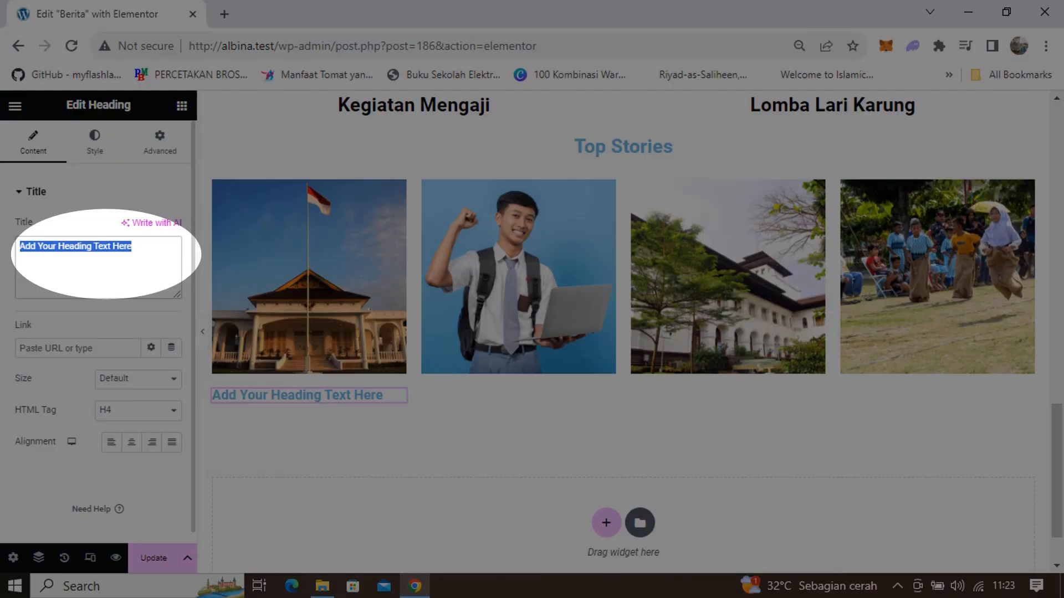
pyautogui.moveTo(133, 246); pyautogui.dragTo(20, 246)
pyautogui.write('Sekolah')
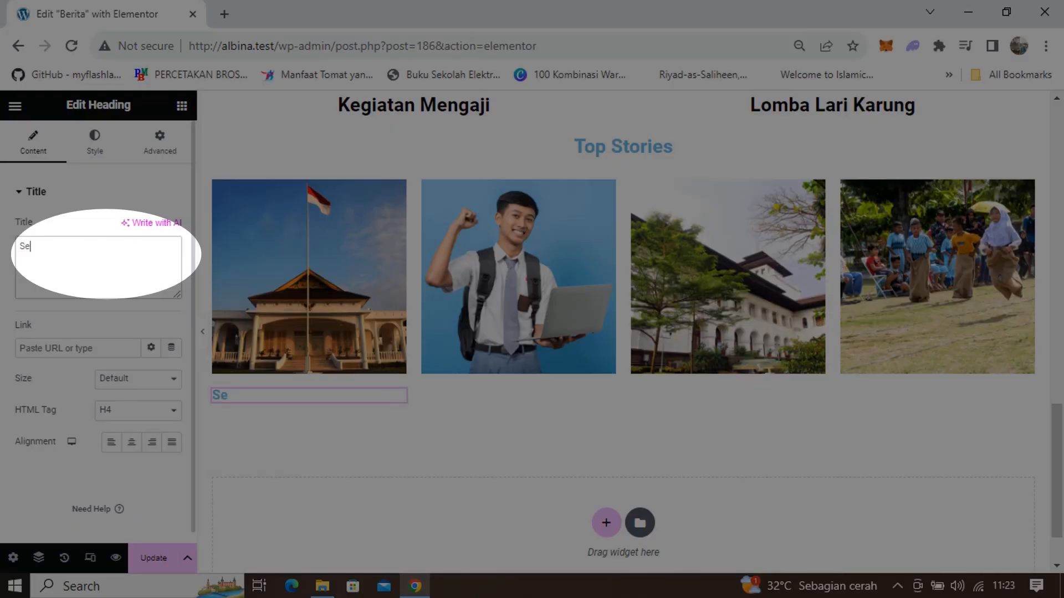
pyautogui.write(' Albina')
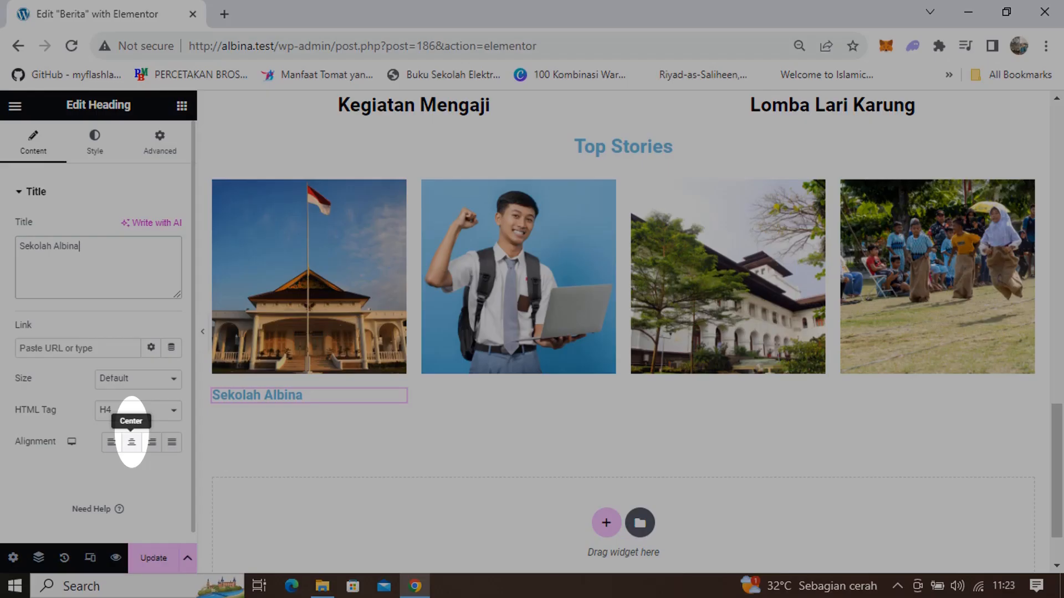
pyautogui.click(131, 442)
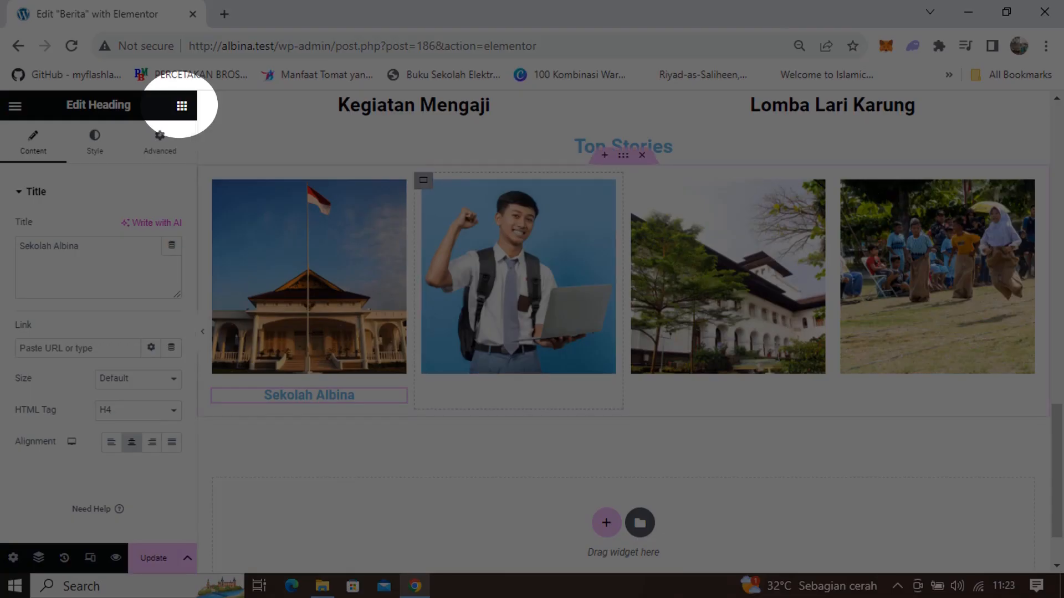
# Add a heading reading "Prestasi SMA IT Albina" below the photo of the student holding a laptop.
pyautogui.click(182, 106)
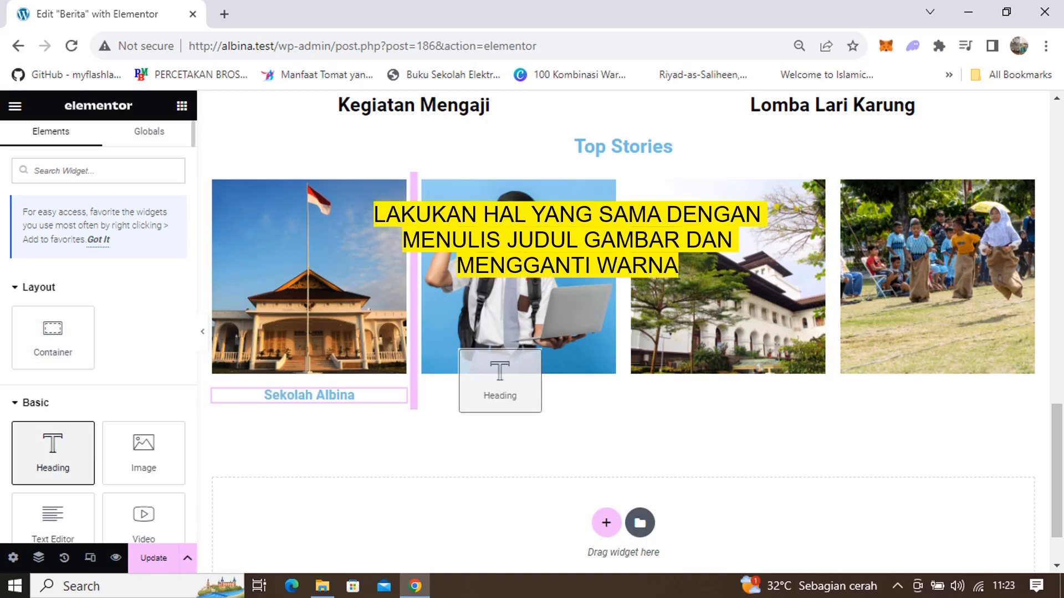
pyautogui.moveTo(498, 380); pyautogui.dragTo(519, 395)
pyautogui.tripleClick(75, 246)
pyautogui.write('Prestasi SMA IT Albina')
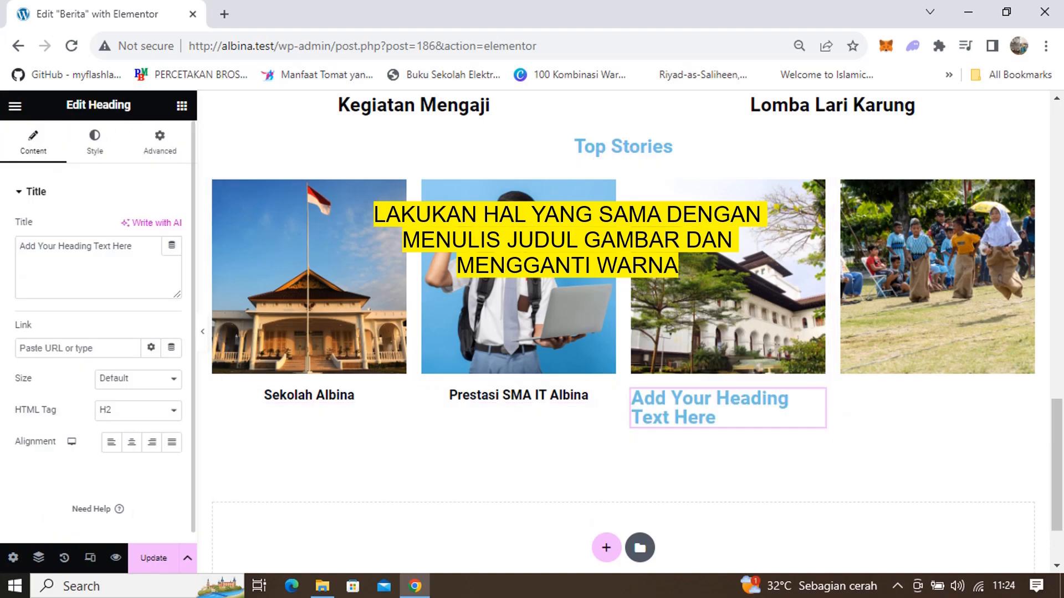
# Title the white building photo's heading "Gedung Pertemuan Baru" and add a "Perlombaan Peringatan HUT RI" heading below the row's sack race photo.
pyautogui.tripleClick(75, 246)
pyautogui.write('Gedung Pertemuan Baru')
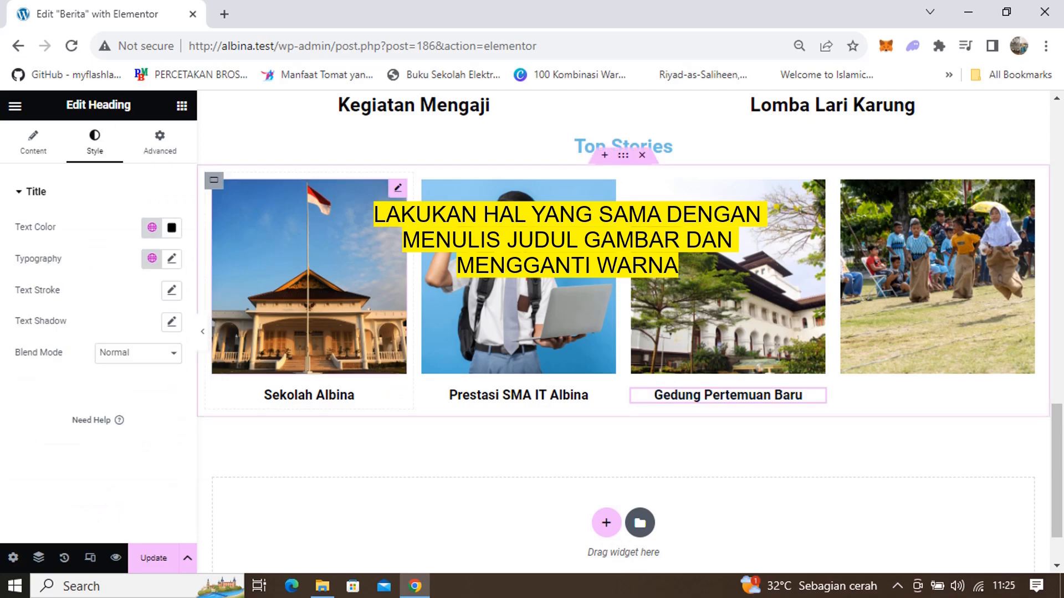
pyautogui.moveTo(52, 443); pyautogui.dragTo(937, 395)
pyautogui.tripleClick(76, 246)
pyautogui.write('Perlombaan Peringatan HUT RI')
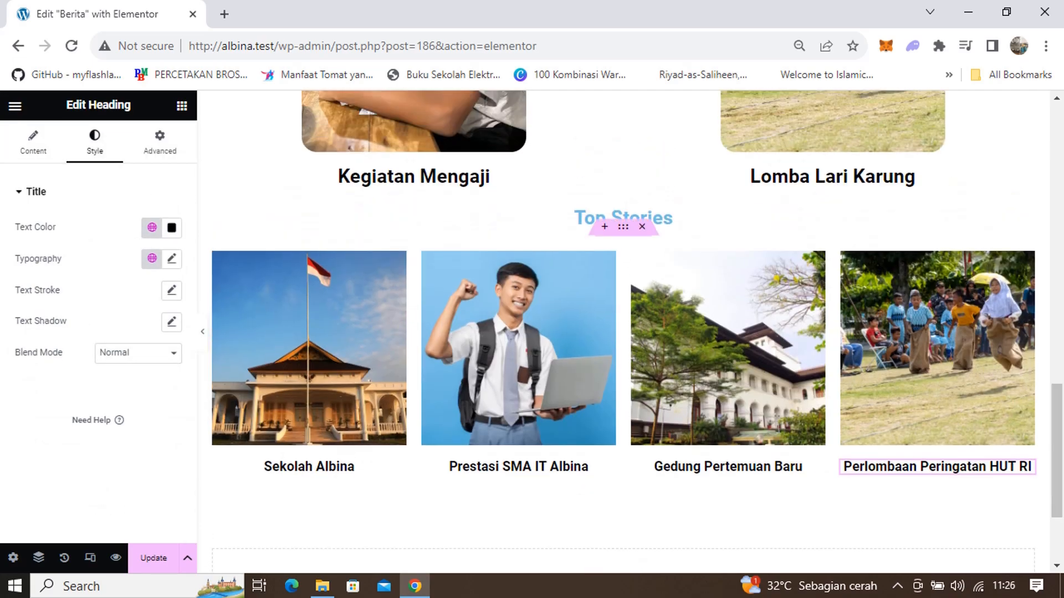
# Set the link type of the Berita Terkini photo above "Mengerjakan PR" to Custom URL.
pyautogui.moveTo(1057, 451); pyautogui.dragTo(1056, 271)
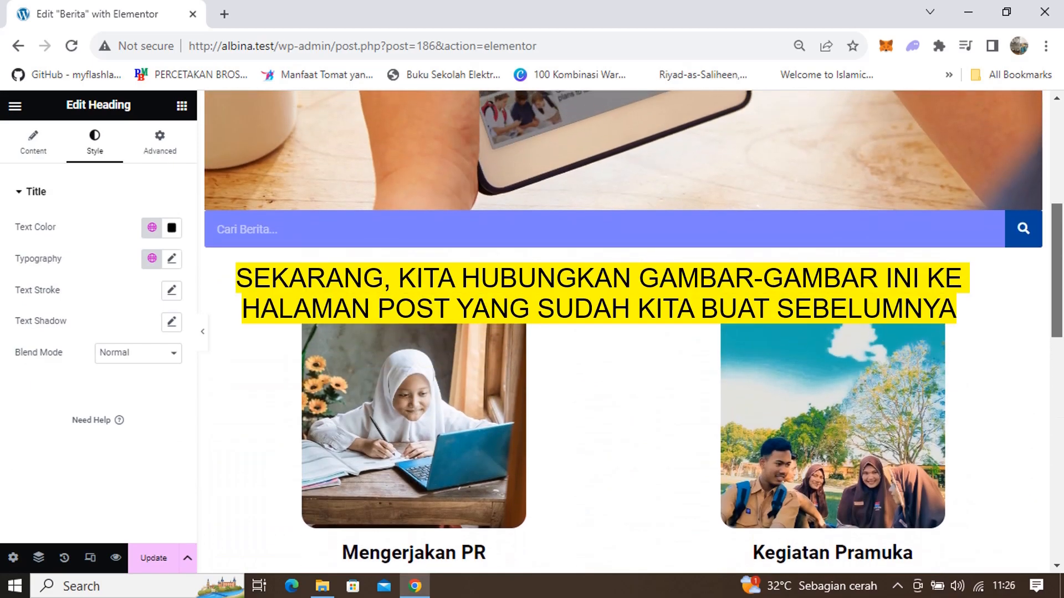
pyautogui.scroll(-9, 634, 332)
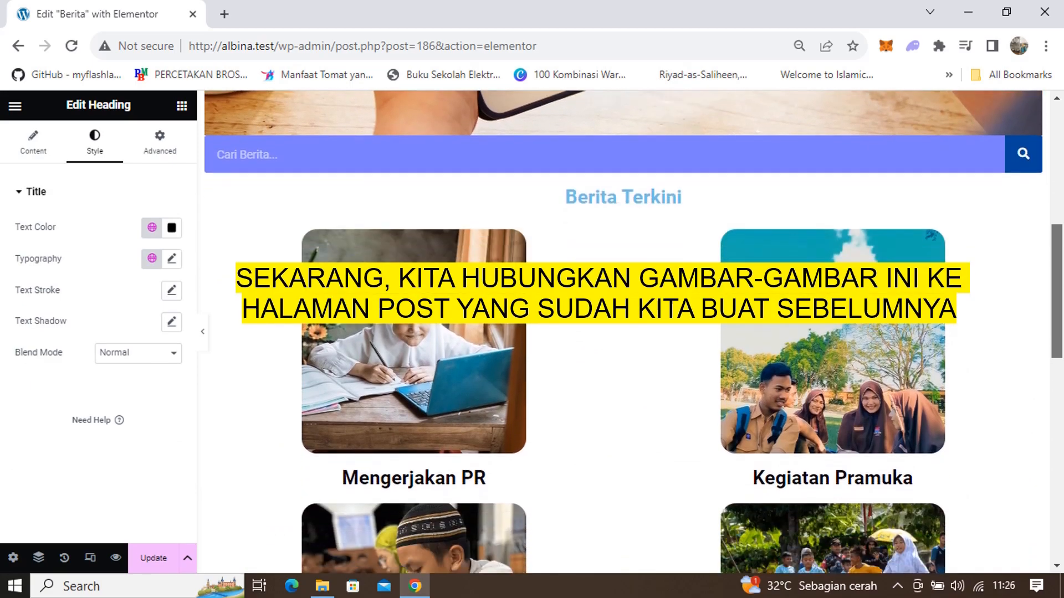
pyautogui.scroll(-4, 633, 332)
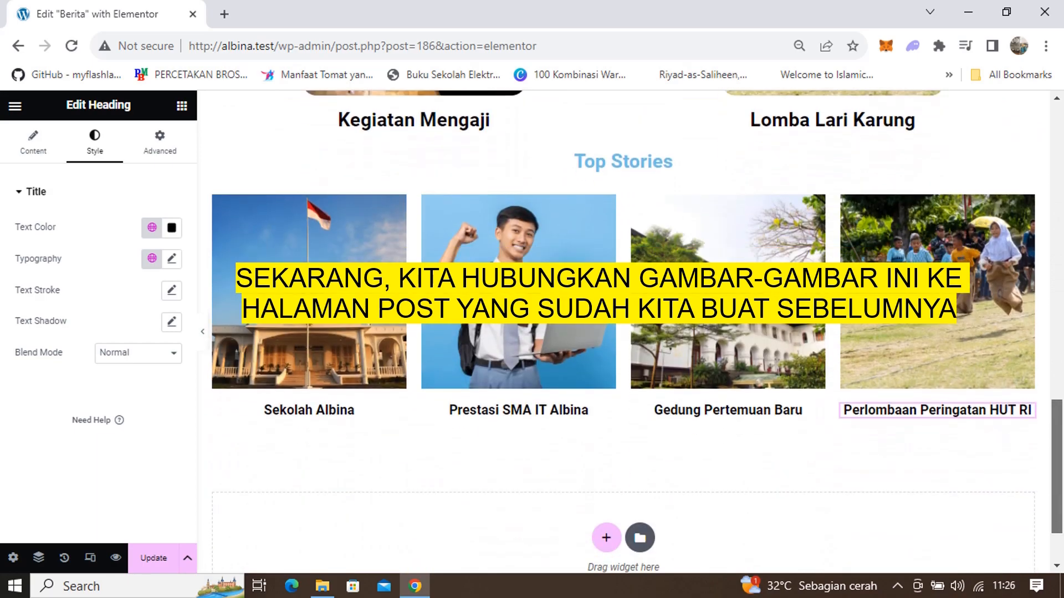
pyautogui.scroll(1, 633, 332)
pyautogui.scroll(10, 633, 332)
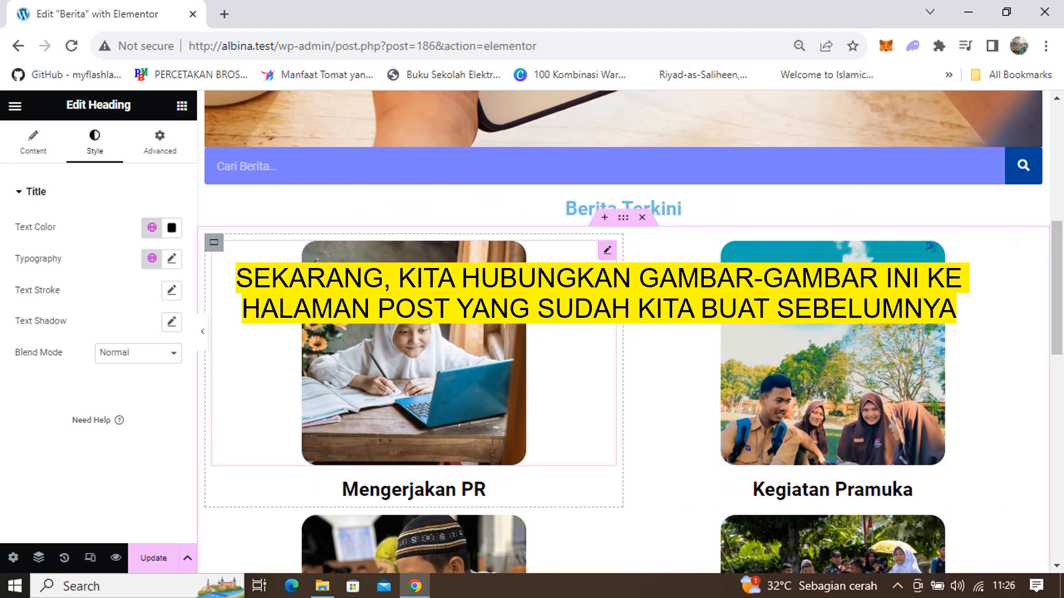
pyautogui.click(414, 299)
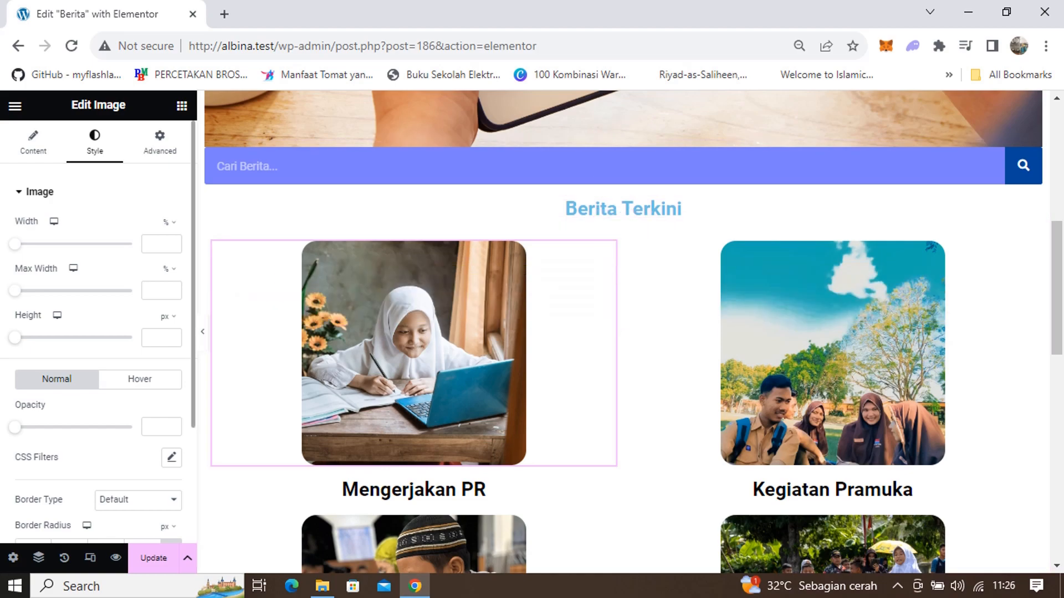
pyautogui.scroll(-2, 99, 343)
pyautogui.scroll(2, 99, 343)
pyautogui.scroll(1, 99, 344)
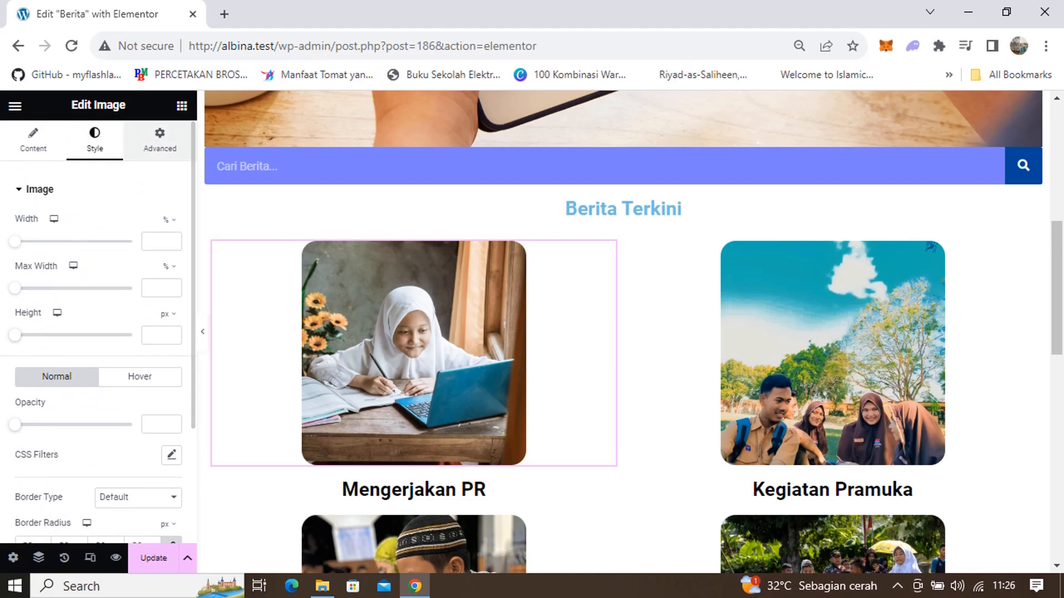
pyautogui.click(33, 138)
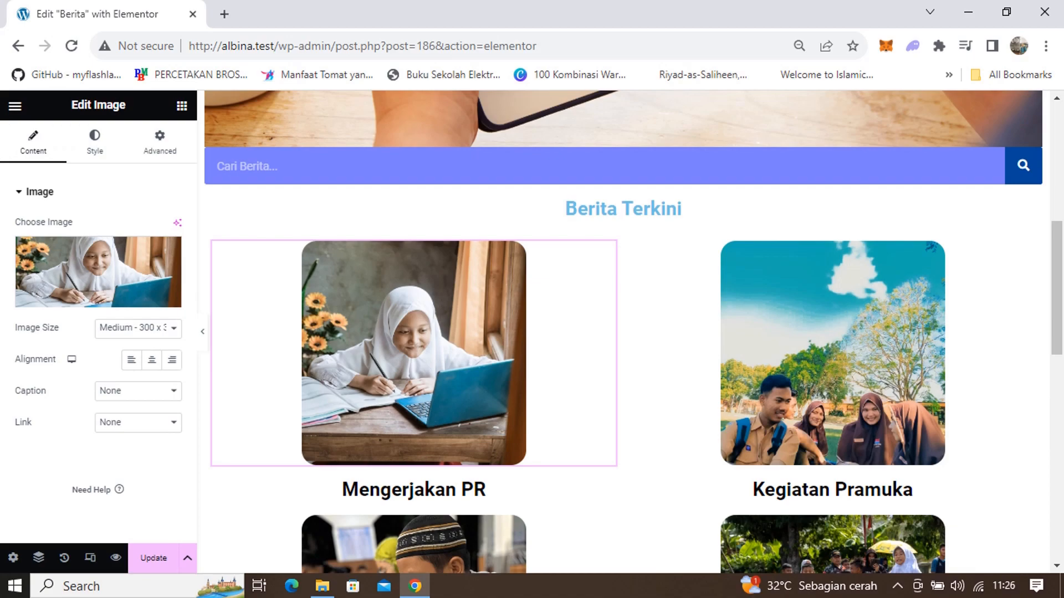
pyautogui.click(138, 423)
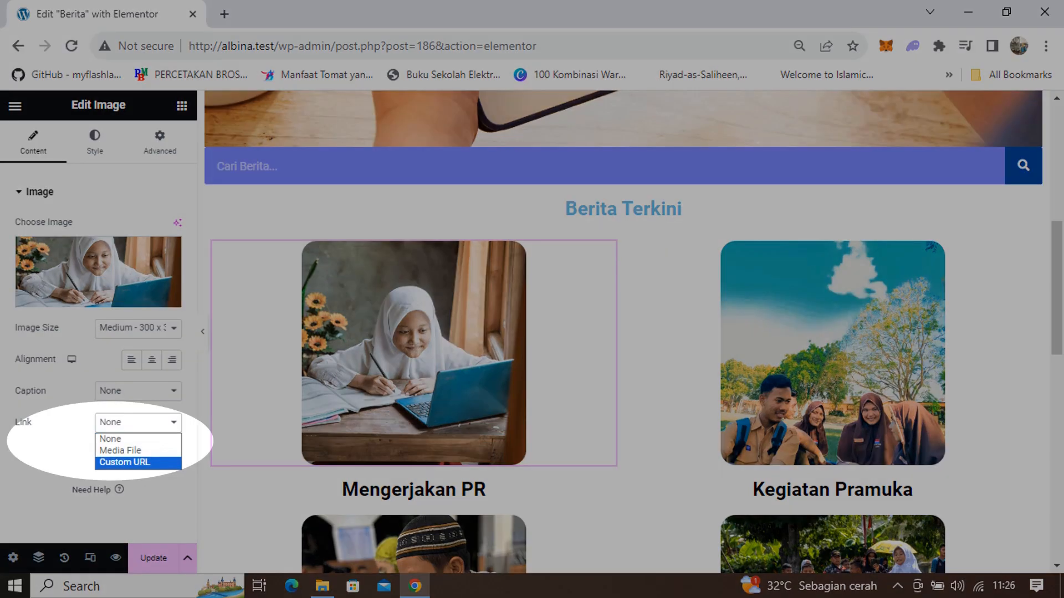
pyautogui.click(146, 462)
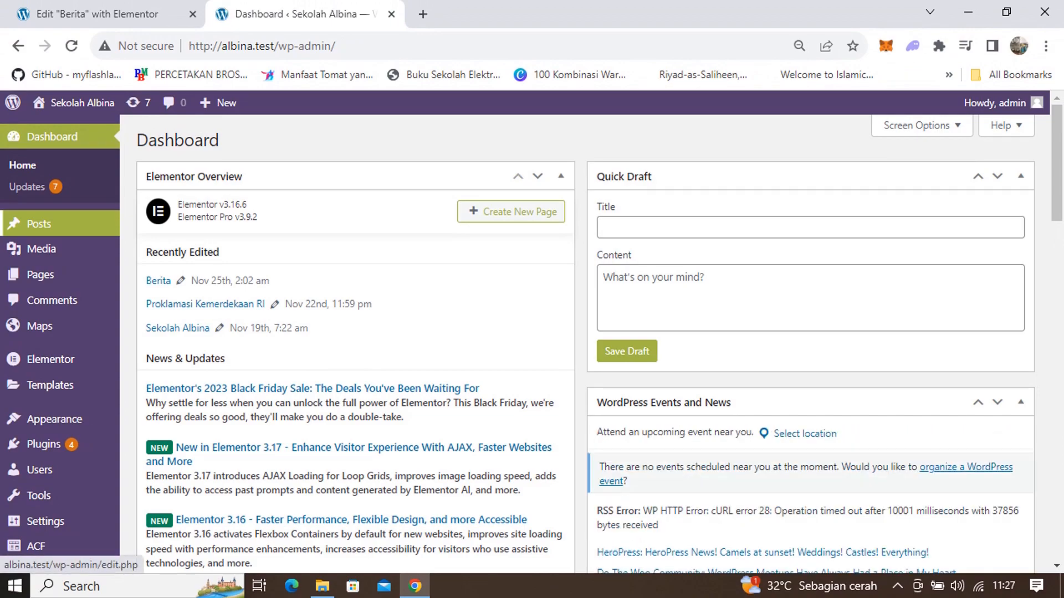
# Open the Proklamasi Kemerdekaan RI post for editing from the posts list and view its published page through its permalink.
pyautogui.click(39, 224)
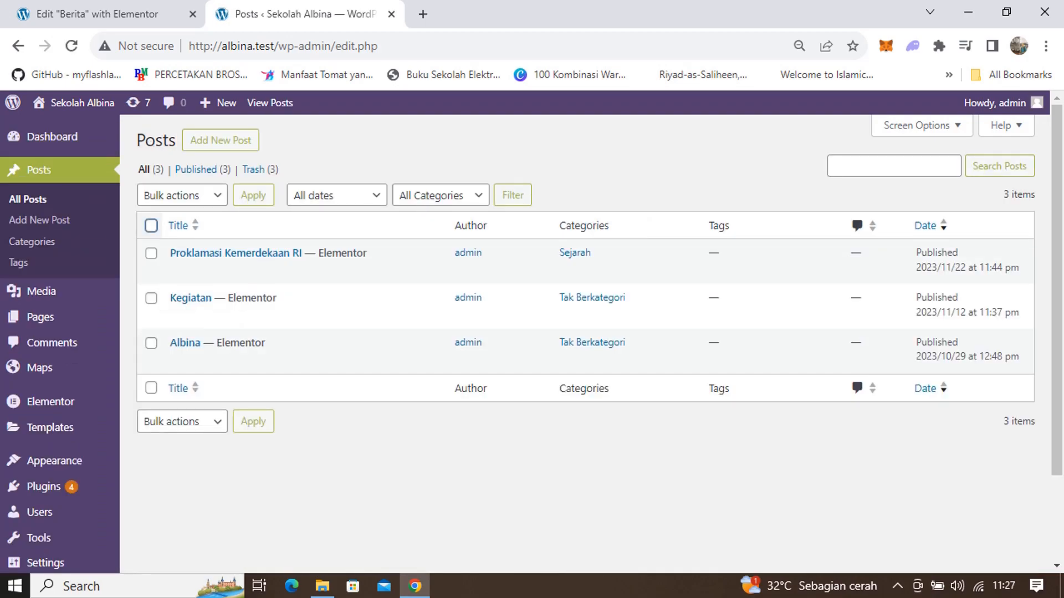
pyautogui.moveTo(285, 271)
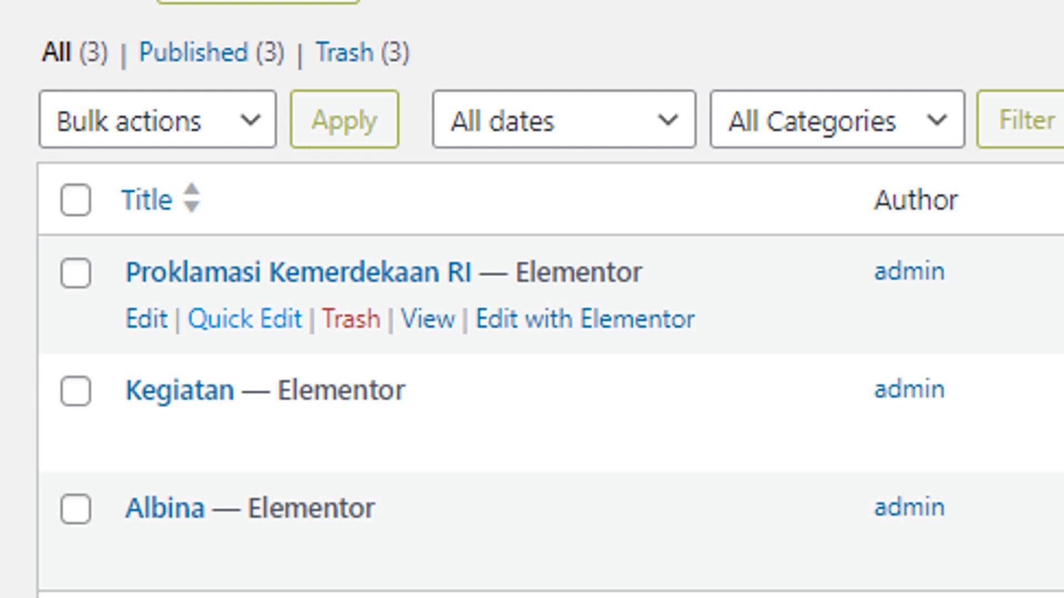
pyautogui.click(147, 320)
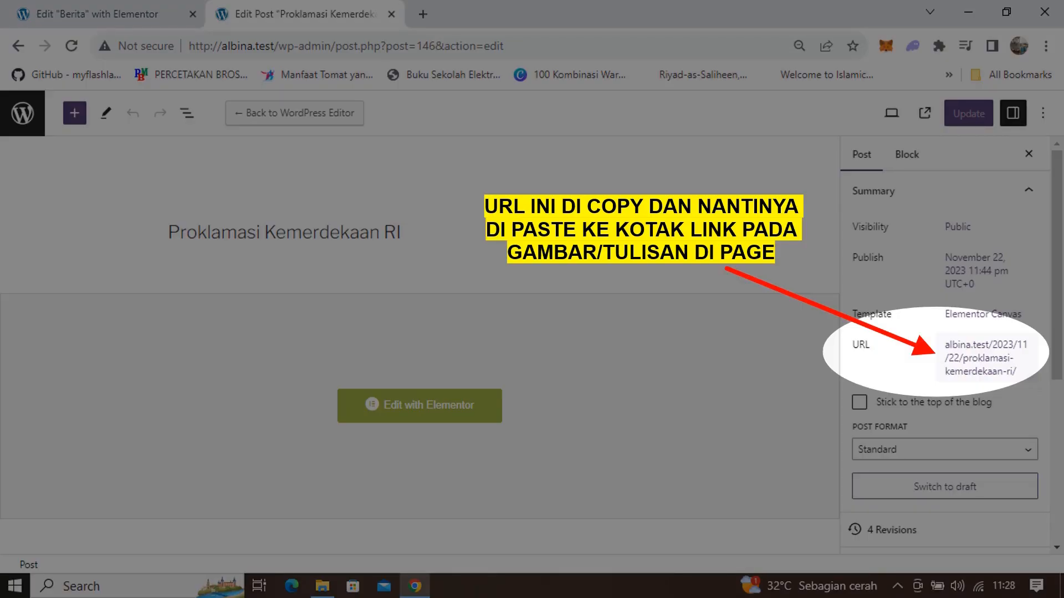
pyautogui.click(985, 358)
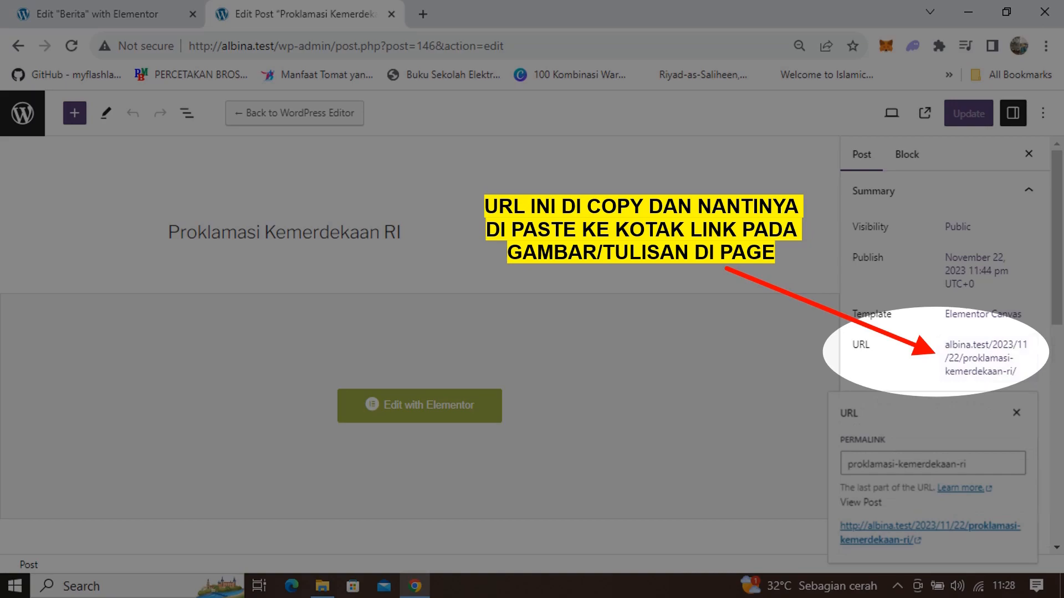
pyautogui.scroll(-3, 945, 358)
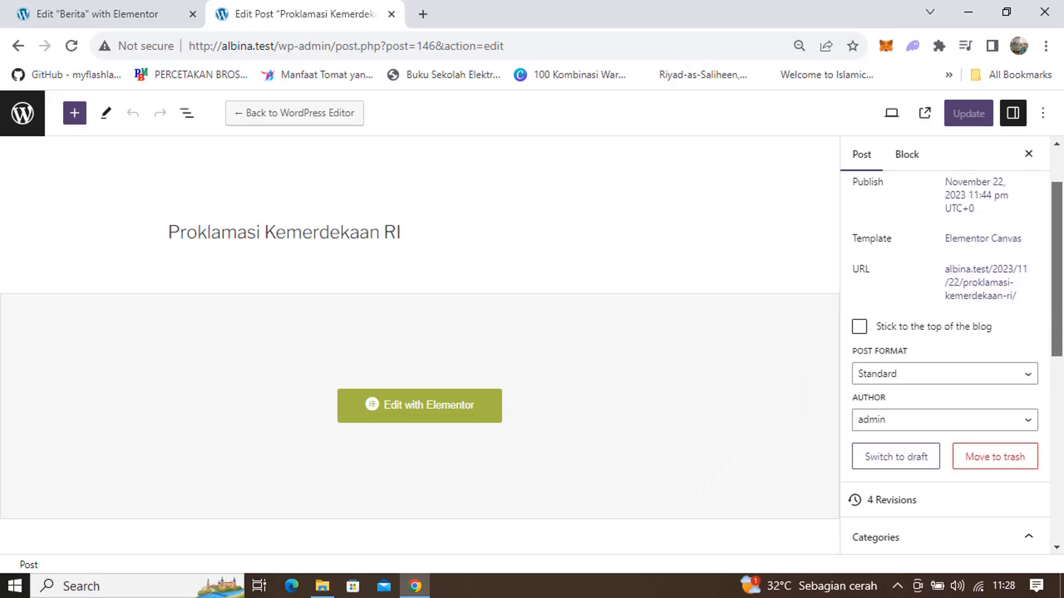
pyautogui.click(985, 253)
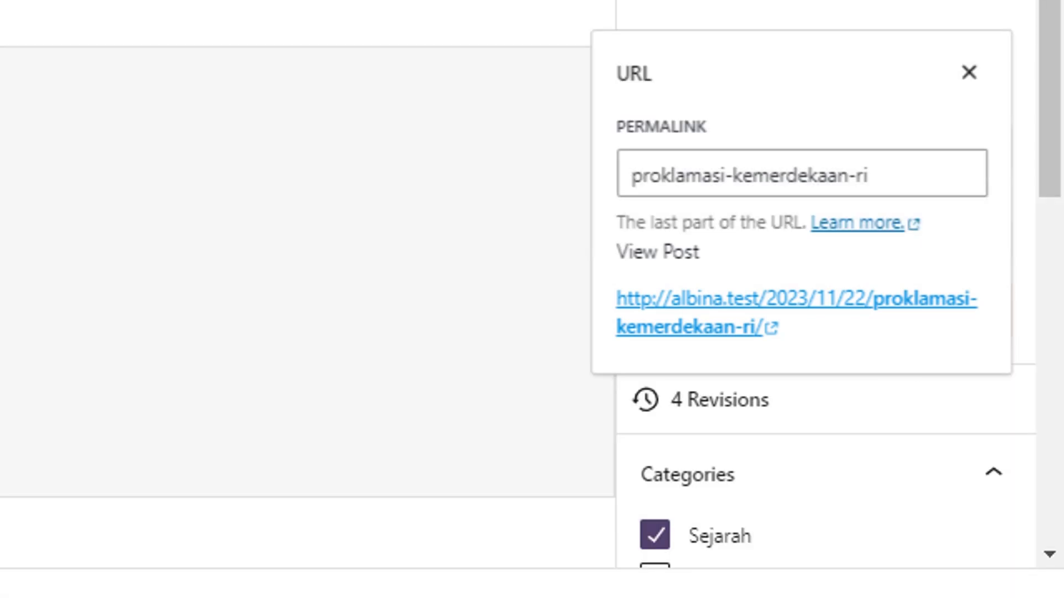
pyautogui.click(796, 299)
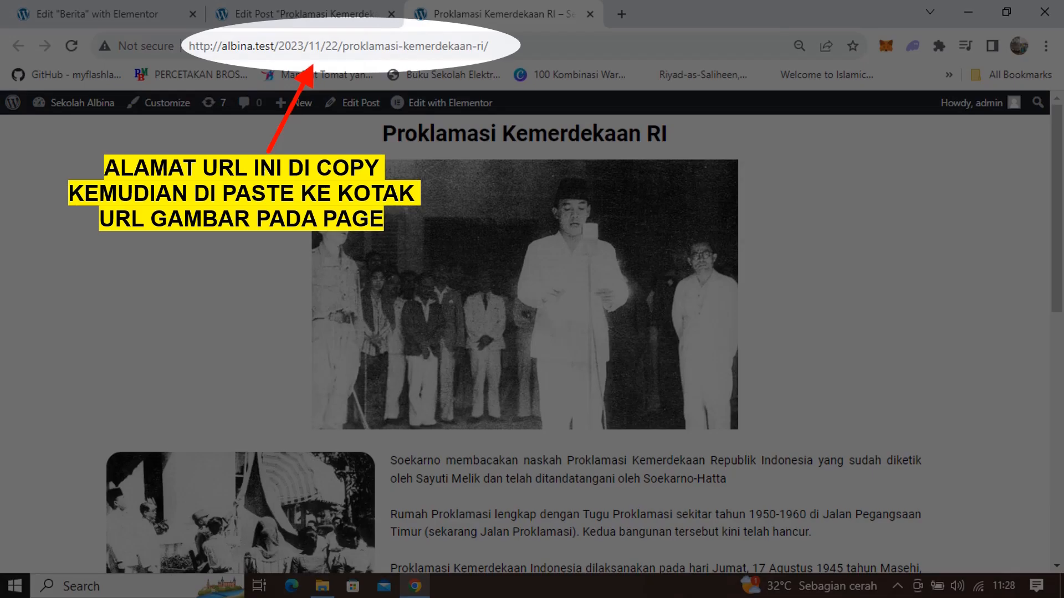
pyautogui.moveTo(492, 45); pyautogui.dragTo(187, 46)
pyautogui.hotkey('ctrl', 'c')
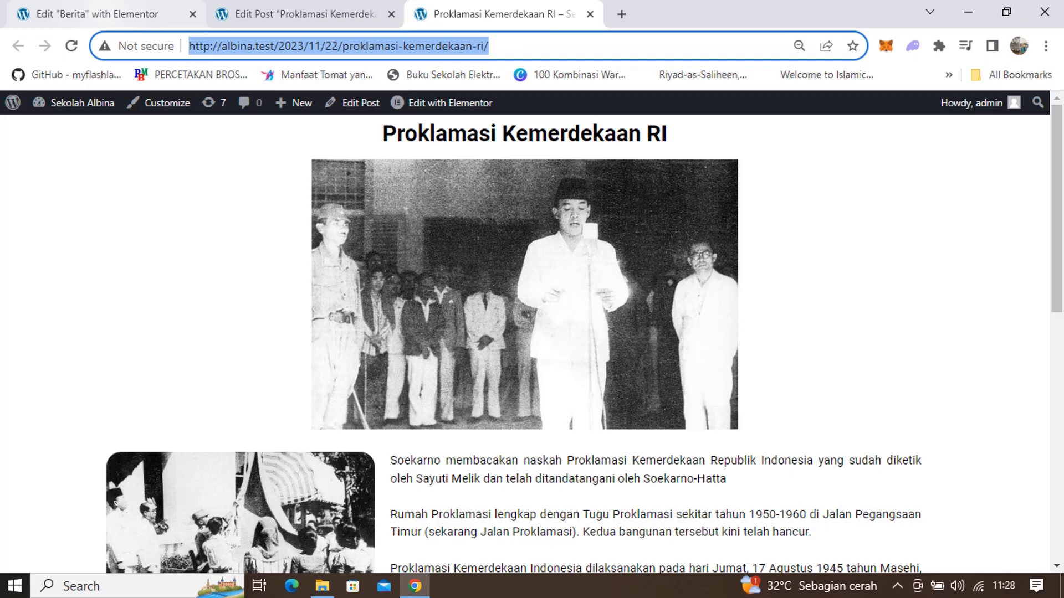
pyautogui.click(105, 14)
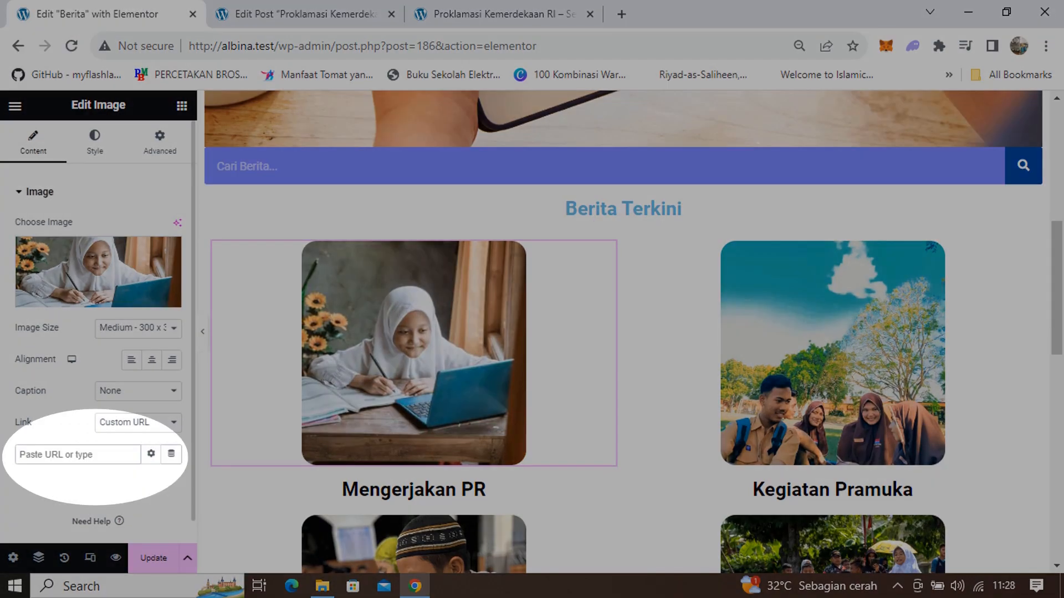
pyautogui.hotkey('ctrl', 'v')
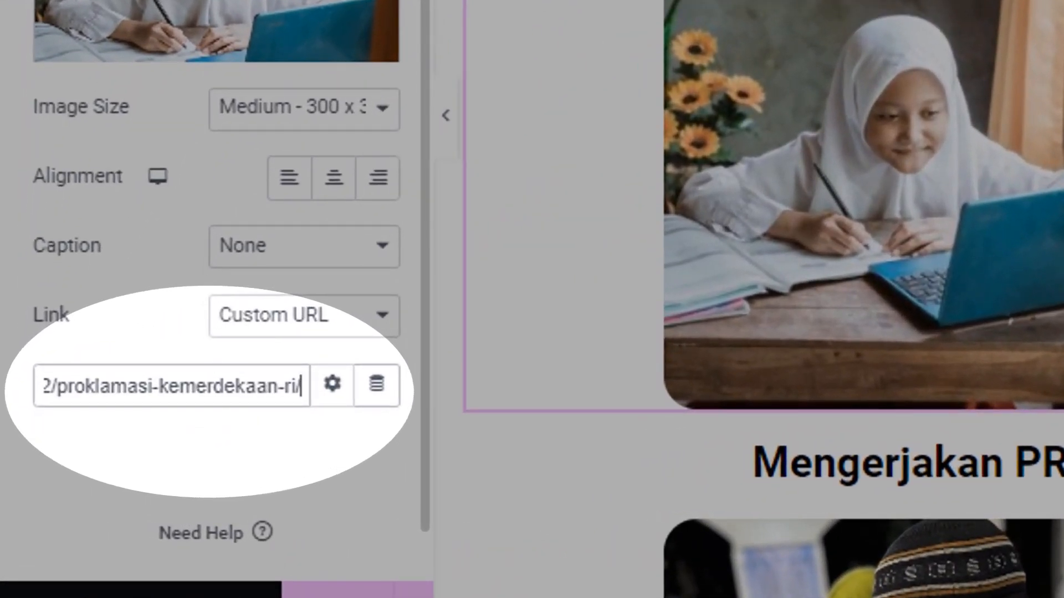
pyautogui.click(338, 592)
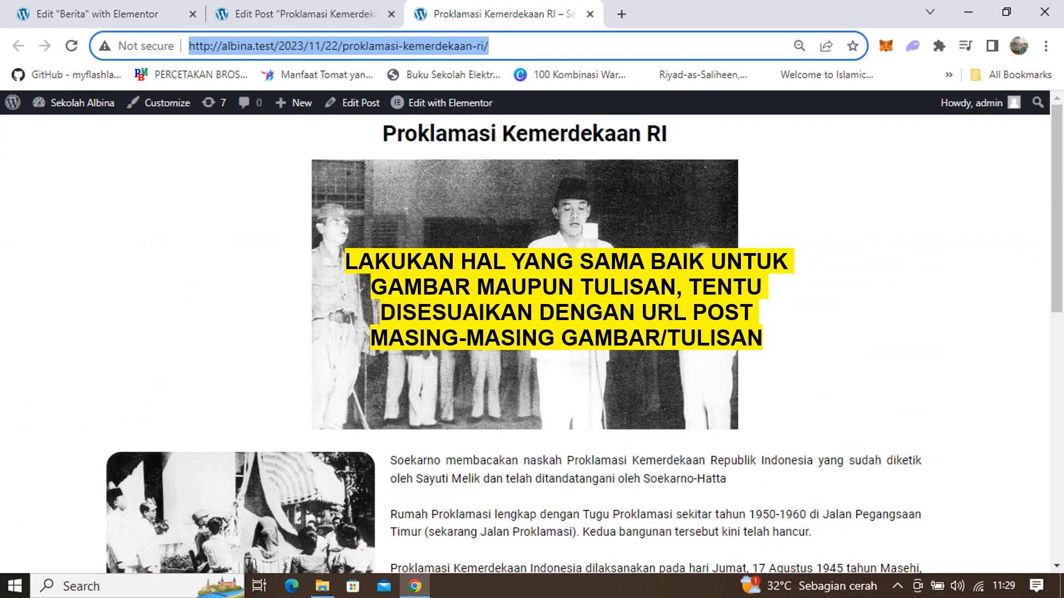
# Link the Kegiatan Pramuka photo on the Berita page to the copied Proklamasi Kemerdekaan RI post address.
pyautogui.click(106, 13)
pyautogui.click(77, 455)
pyautogui.hotkey('ctrl', 'v')
# Set the link type of the Quran reading and sack race photos under Berita Terkini to Custom URL and update the page.
pyautogui.moveTo(1057, 288); pyautogui.dragTo(1056, 316)
pyautogui.click(309, 333)
pyautogui.click(138, 422)
pyautogui.click(128, 464)
pyautogui.click(937, 333)
pyautogui.click(138, 423)
pyautogui.click(128, 464)
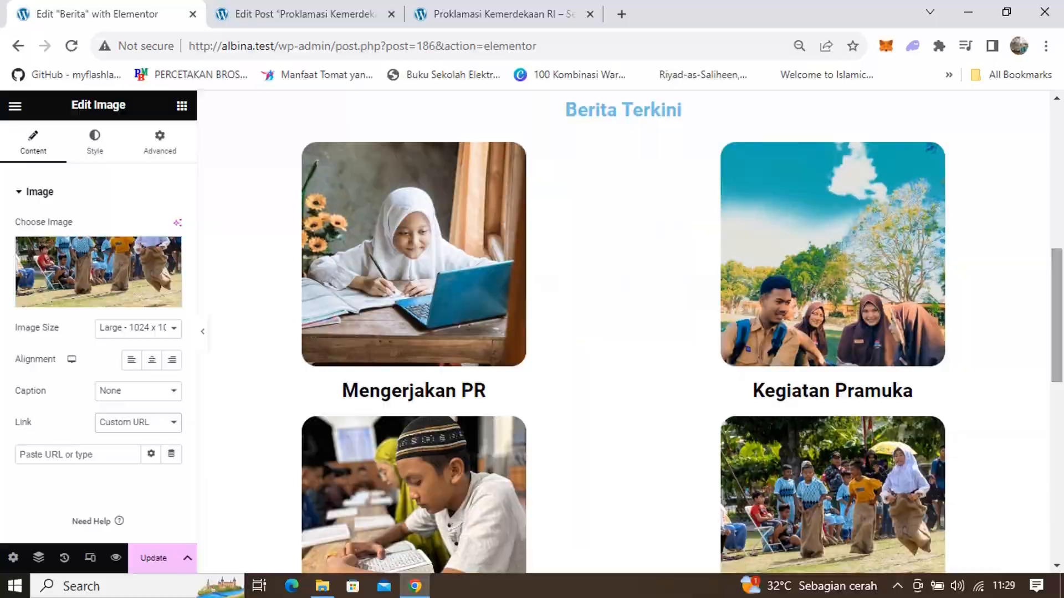
pyautogui.click(154, 558)
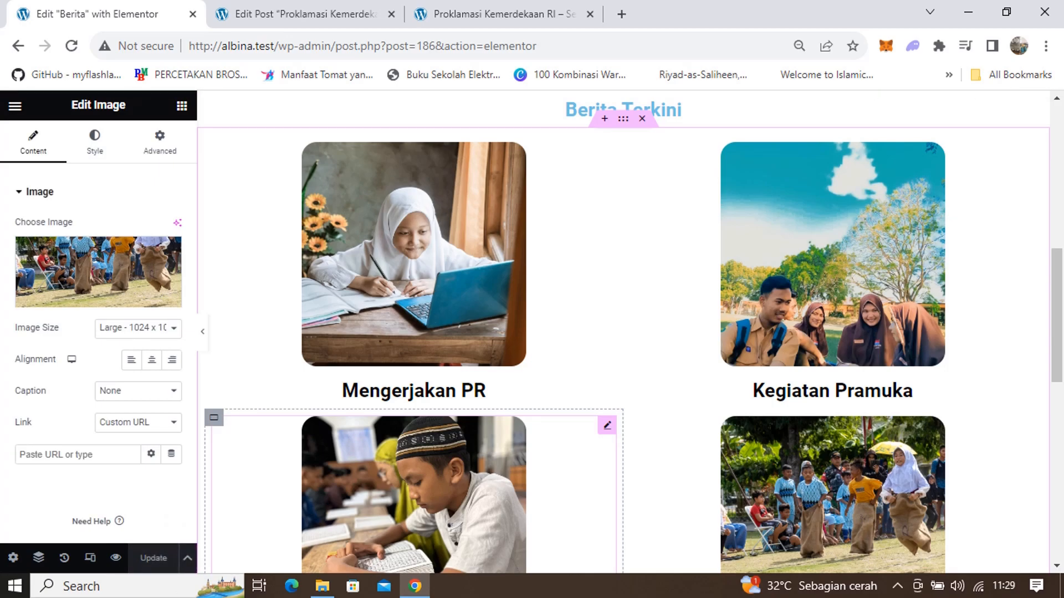
# Preview the Berita page and review the Albina News banner, Berita Terkini and Top Stories sections.
pyautogui.moveTo(1056, 316)
pyautogui.mouseDown()
pyautogui.moveTo(1056, 216)
pyautogui.moveTo(1057, 317)
pyautogui.mouseUp()
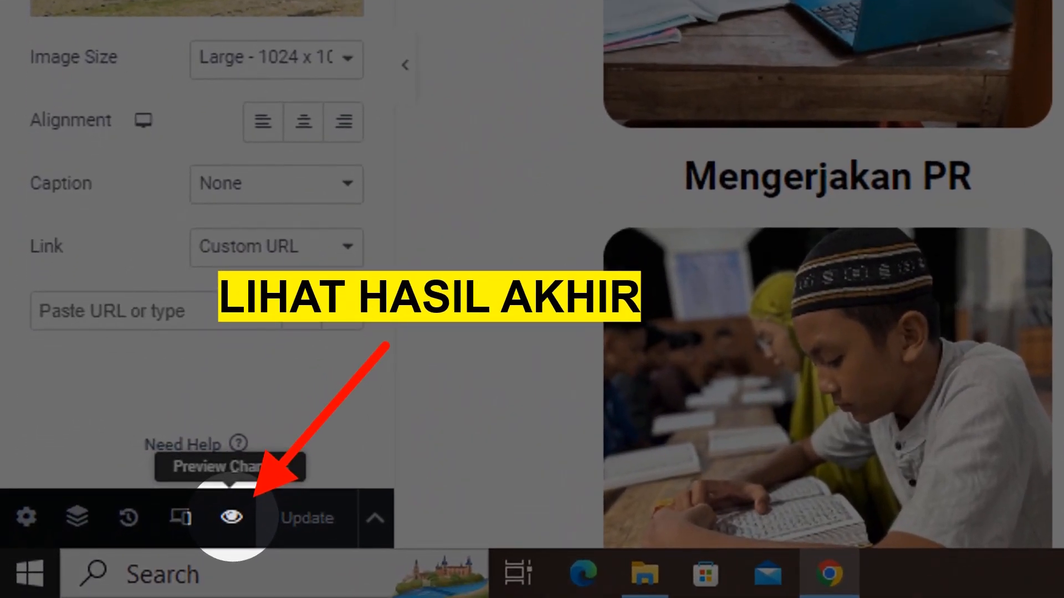
pyautogui.click(232, 517)
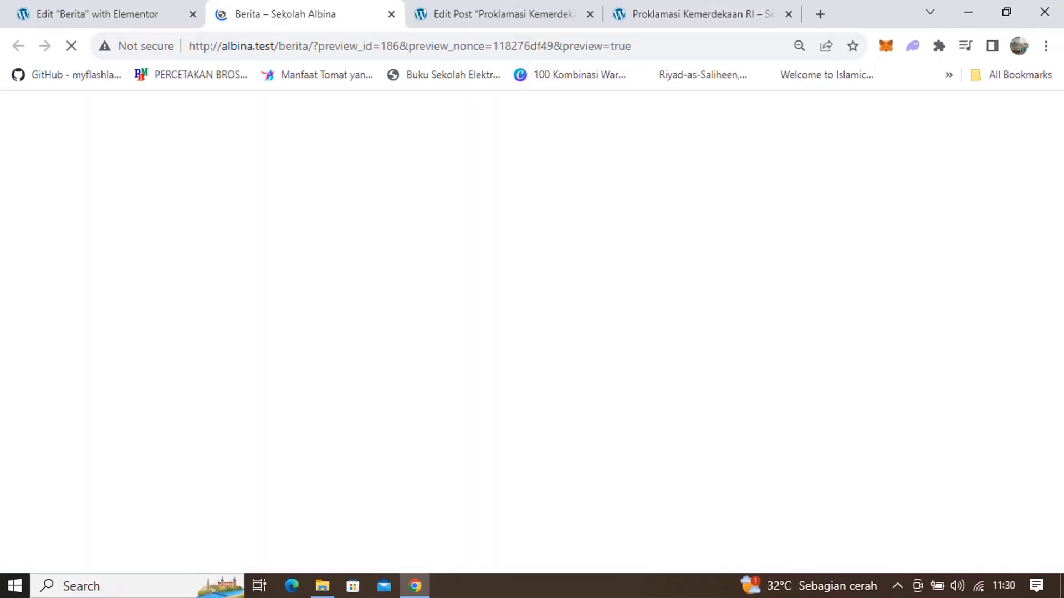
pyautogui.scroll(-15, 525, 344)
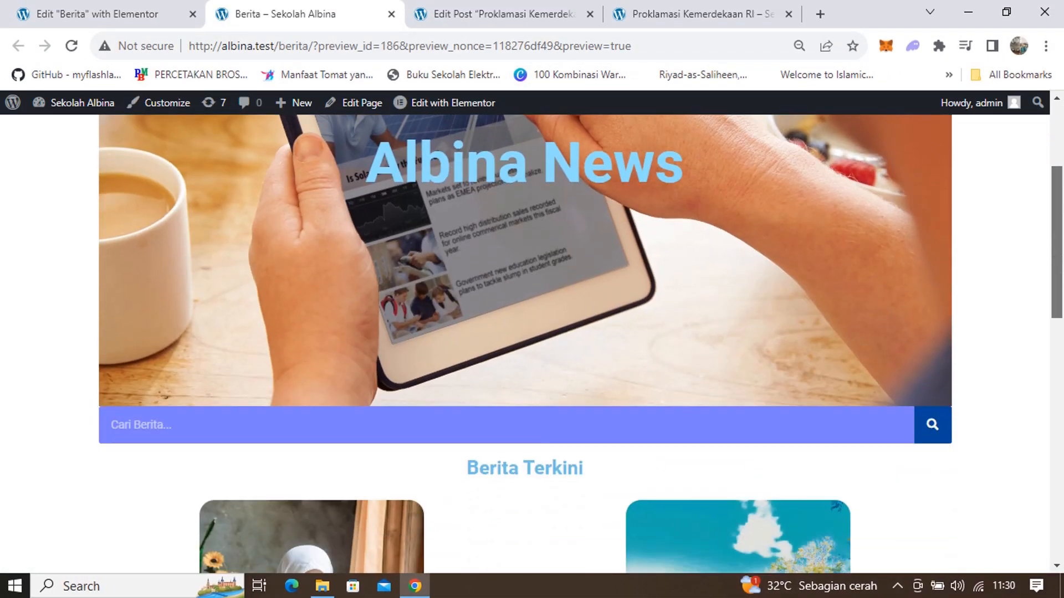
pyautogui.scroll(-2, 525, 344)
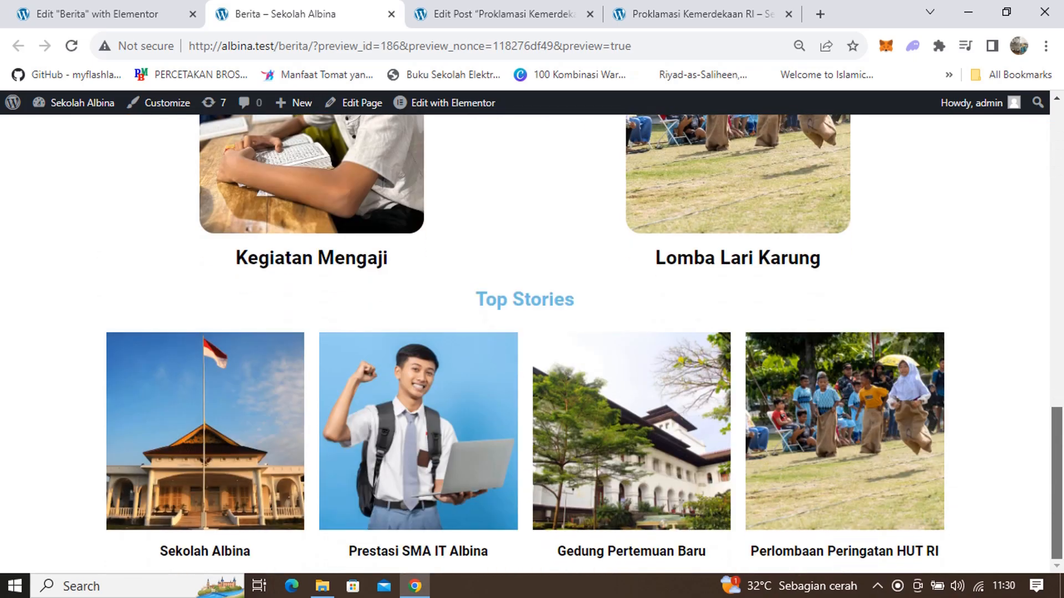
pyautogui.scroll(10, 524, 344)
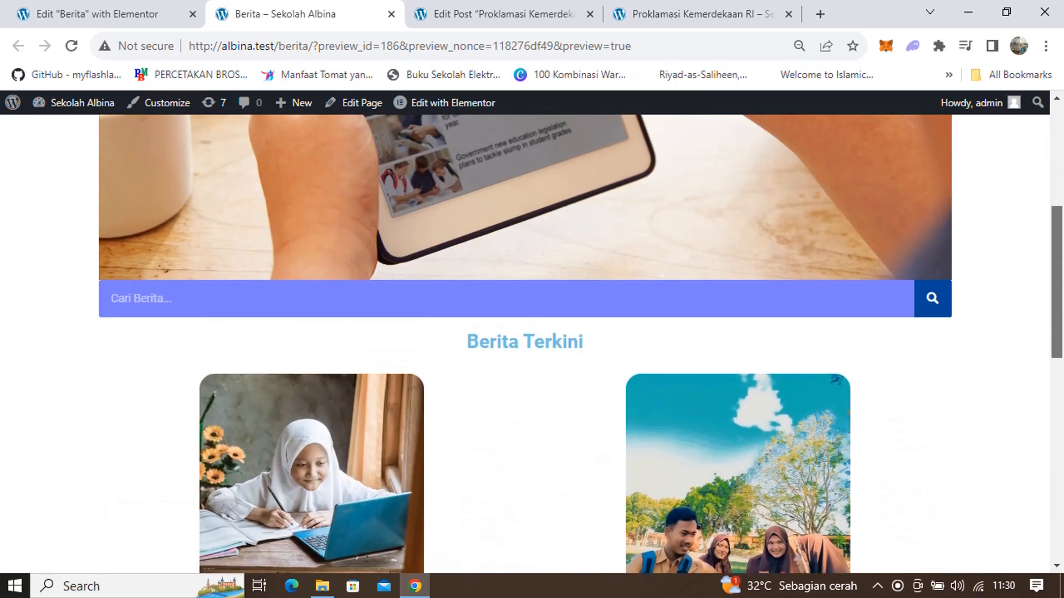
pyautogui.scroll(-3, 524, 343)
pyautogui.moveTo(1057, 351); pyautogui.dragTo(1057, 358)
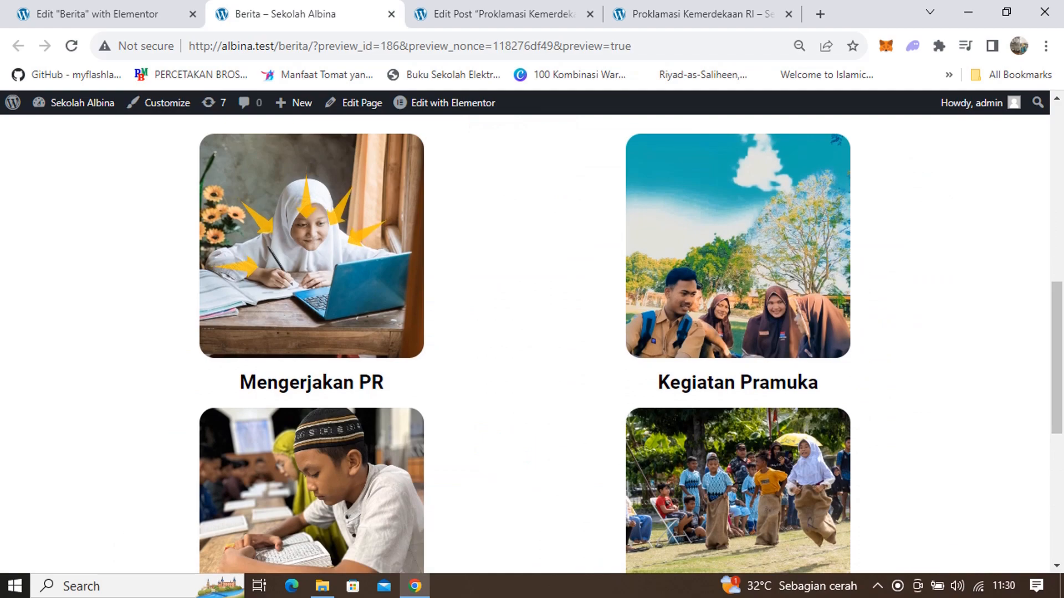
# Test the Mengerjakan PR photo's link in the preview, look through the linked post, and return to the Berita page.
pyautogui.click(304, 235)
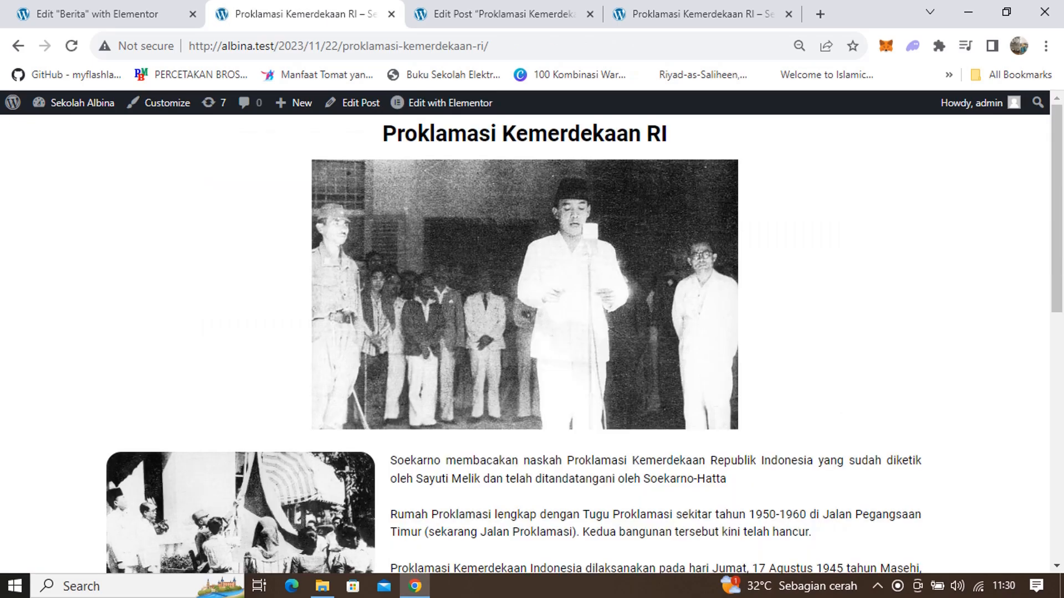
pyautogui.scroll(-13, 582, 338)
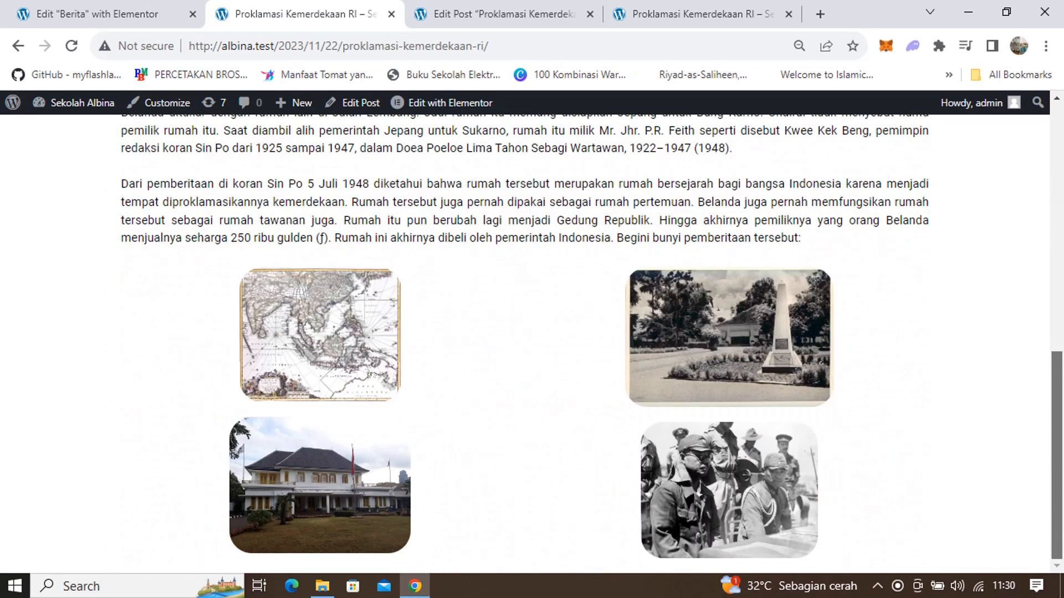
pyautogui.moveTo(1057, 455); pyautogui.dragTo(1057, 225)
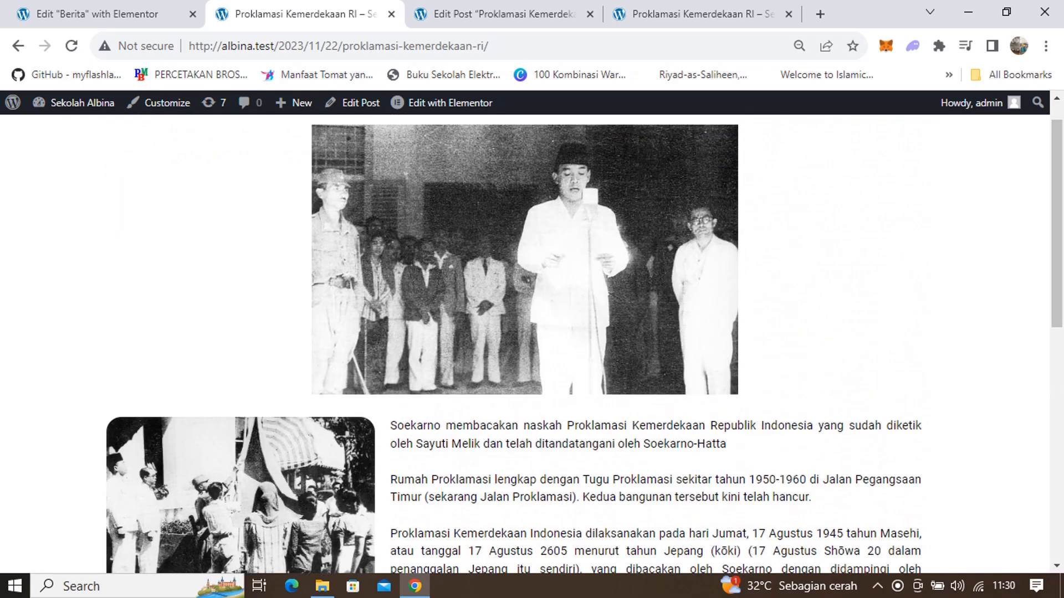
pyautogui.click(18, 46)
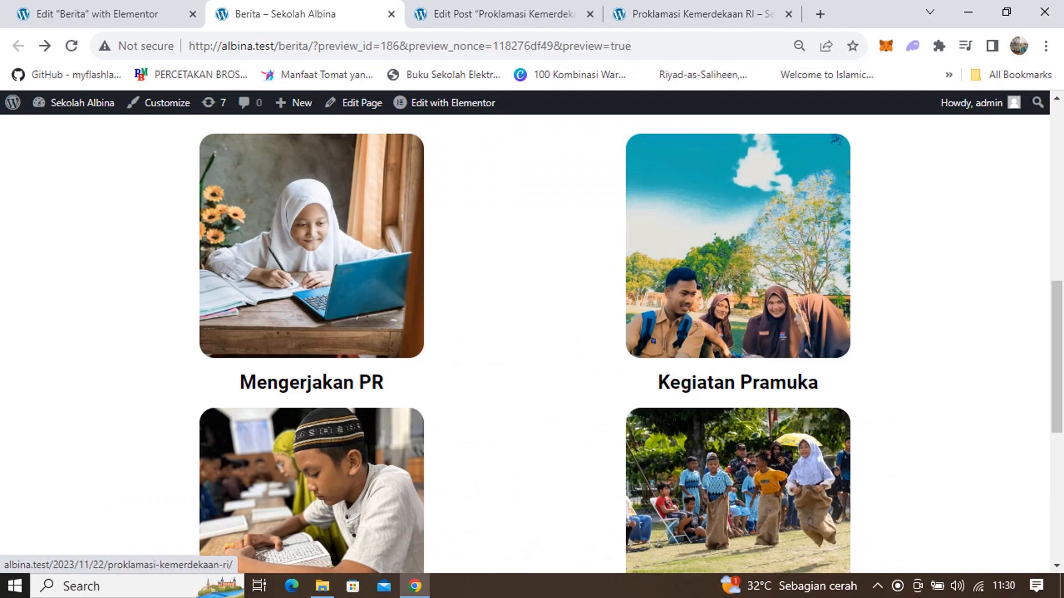
# Test the Kegiatan Pramuka photo's link in the preview and return to the start of the Berita page.
pyautogui.click(732, 261)
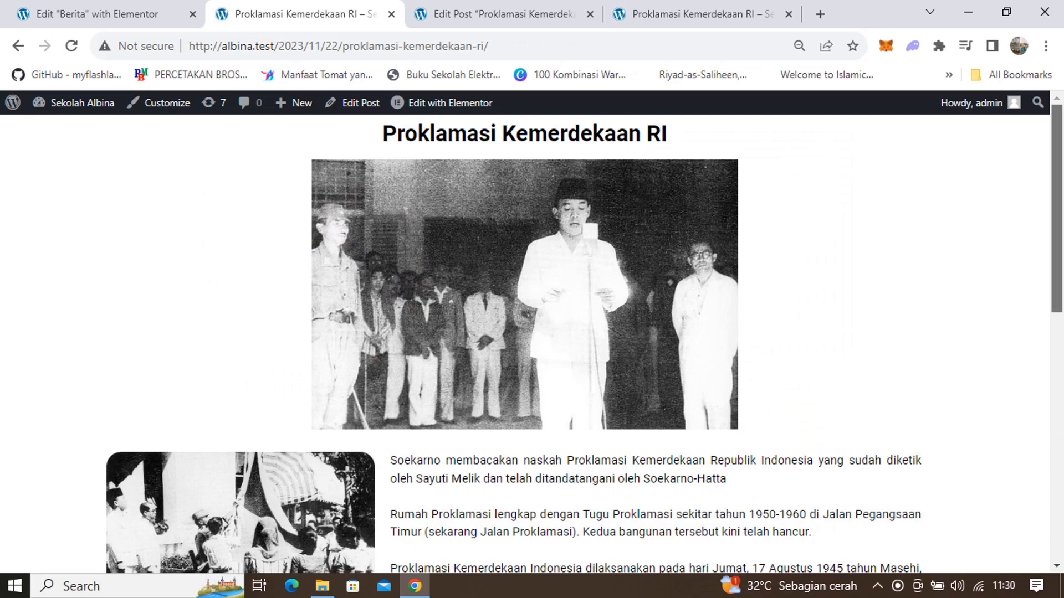
pyautogui.scroll(-8, 532, 343)
pyautogui.scroll(10, 591, 343)
pyautogui.click(18, 46)
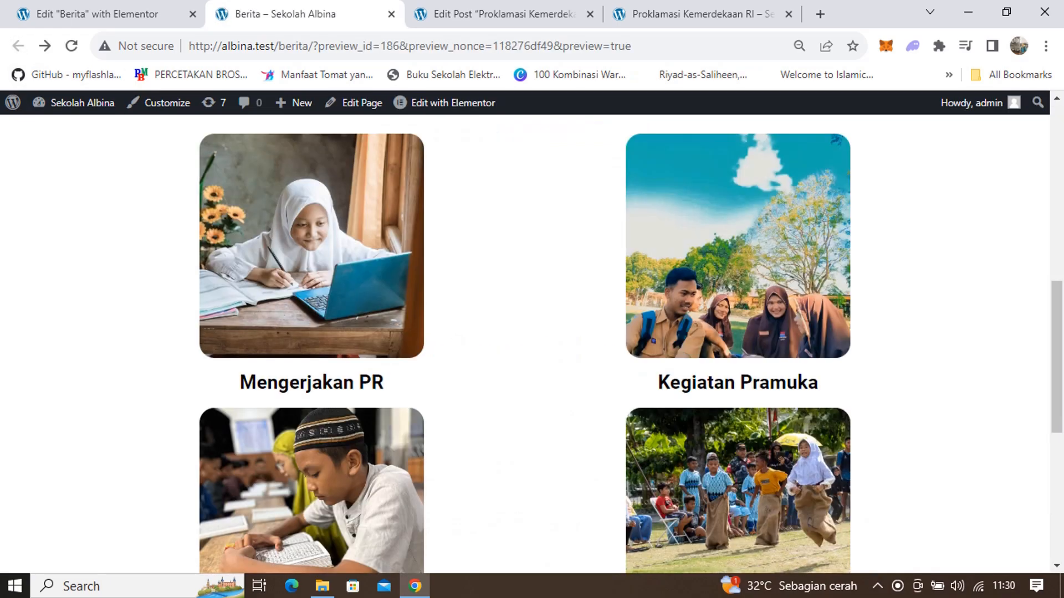
pyautogui.moveTo(1057, 357); pyautogui.dragTo(1056, 181)
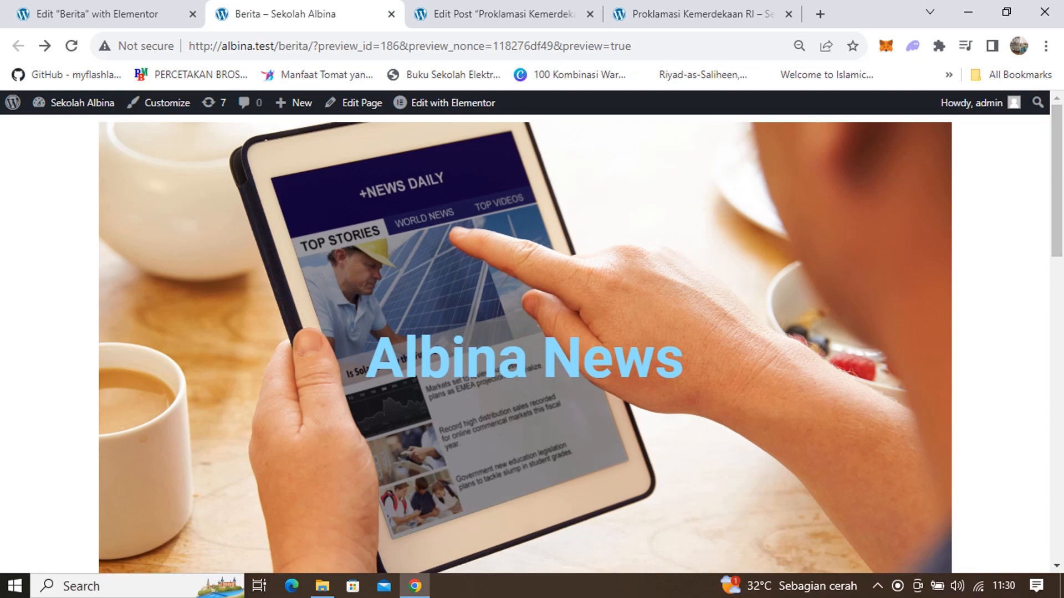